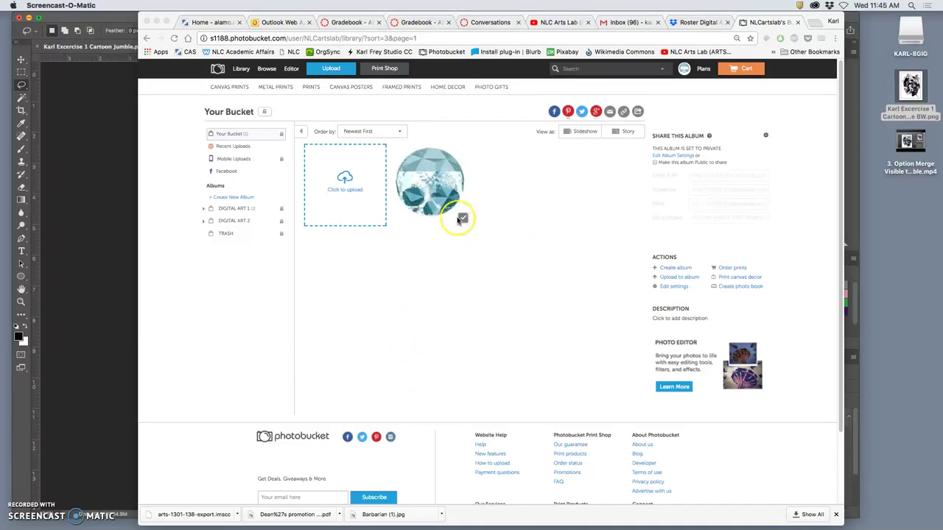
- Open Cartoon Jumble BW.png from the desktop in Preview, closing and reopening it once
{"action": "left_click", "coordinate": [96, 243]}
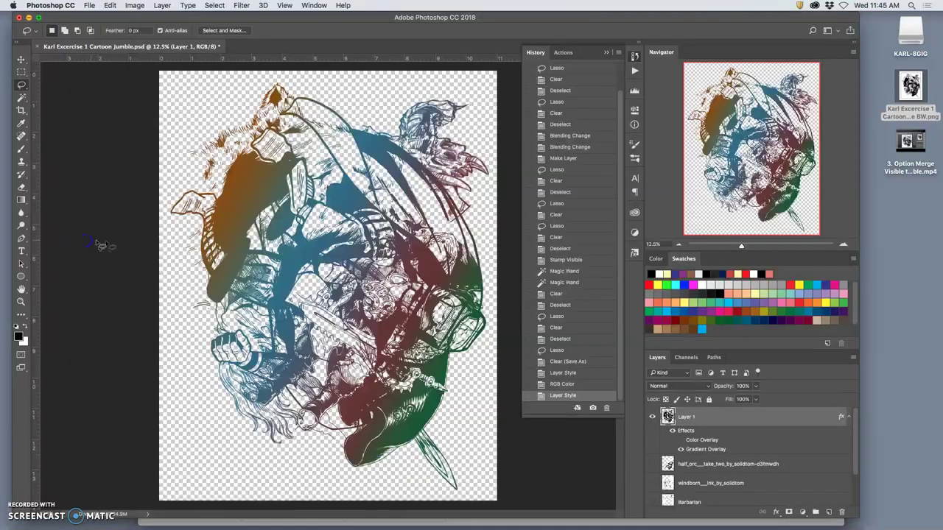
{"action": "left_click", "coordinate": [917, 90]}
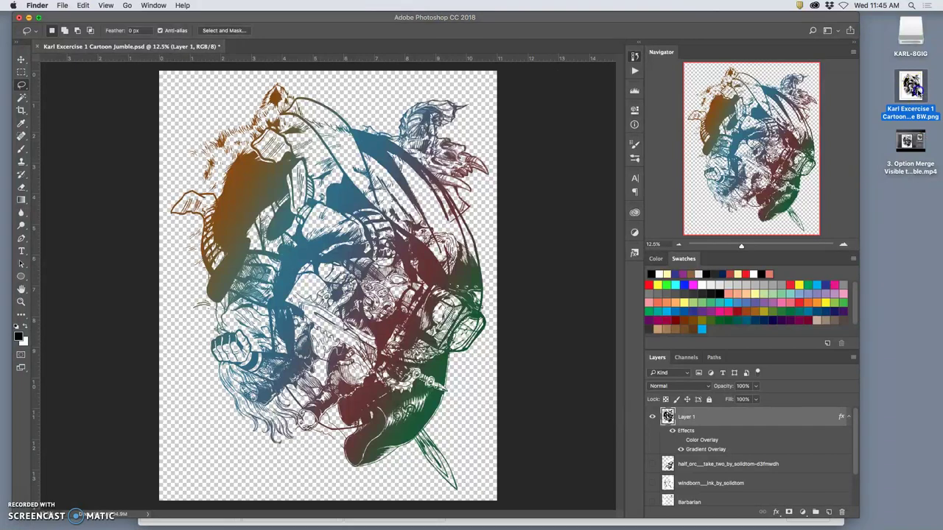
{"action": "double_click", "coordinate": [917, 91]}
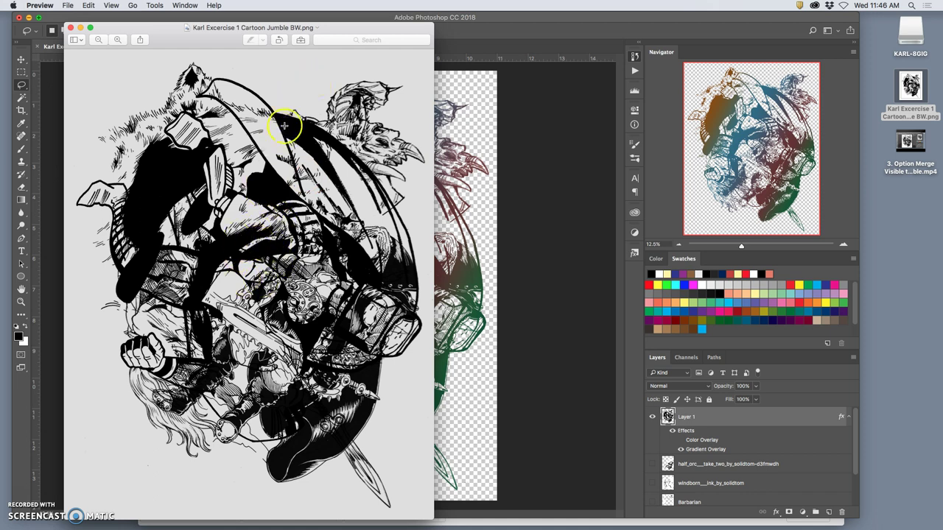
{"action": "left_click", "coordinate": [73, 28]}
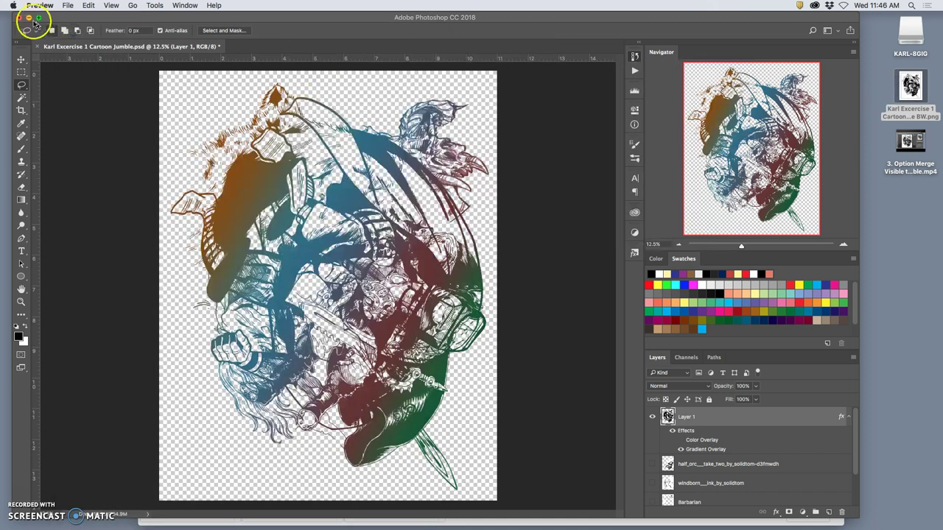
{"action": "left_click", "coordinate": [920, 87]}
{"action": "double_click", "coordinate": [921, 87]}
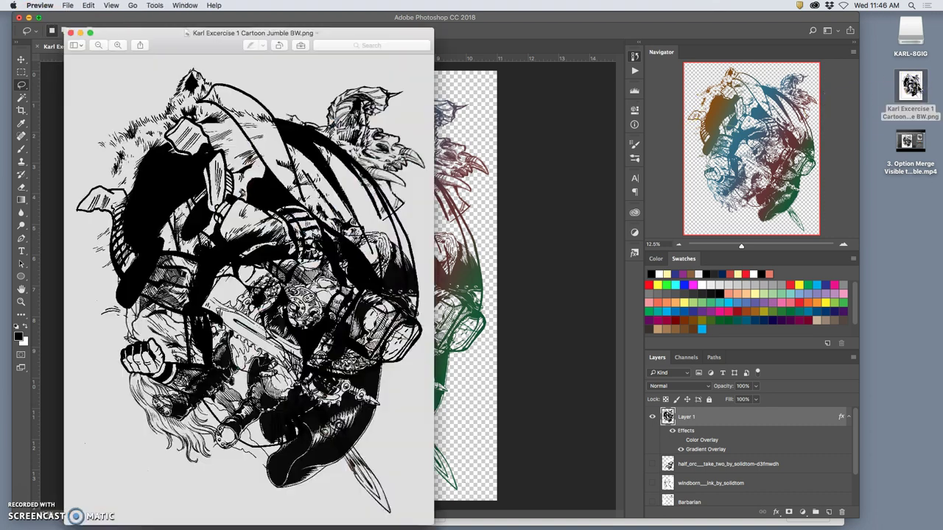
- Resize the black-and-white image to 11 by 14 inches with Adjust Size
{"action": "left_click", "coordinate": [151, 6]}
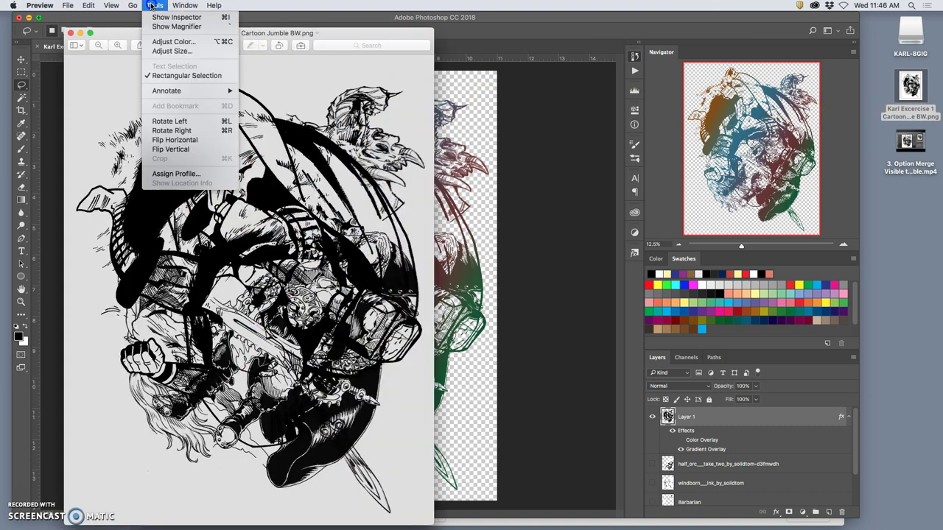
{"action": "left_click", "coordinate": [172, 50]}
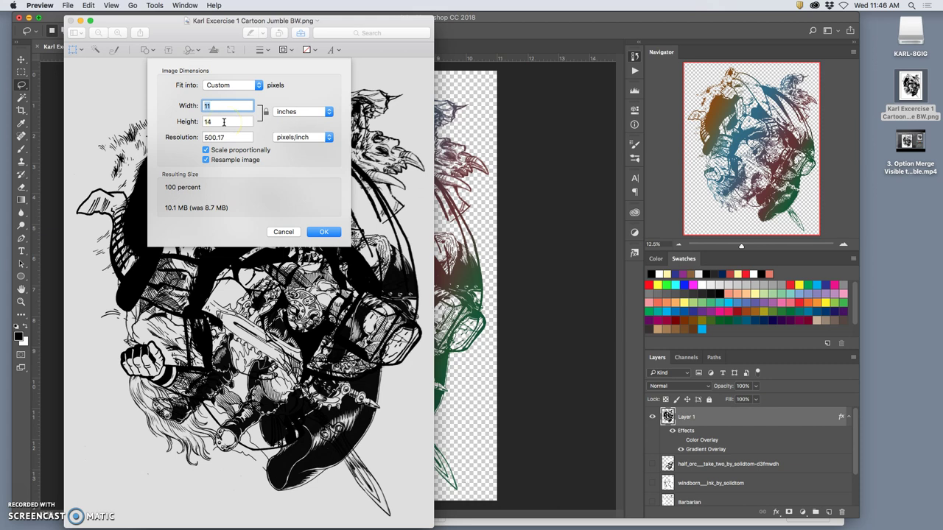
{"action": "left_click", "coordinate": [321, 233]}
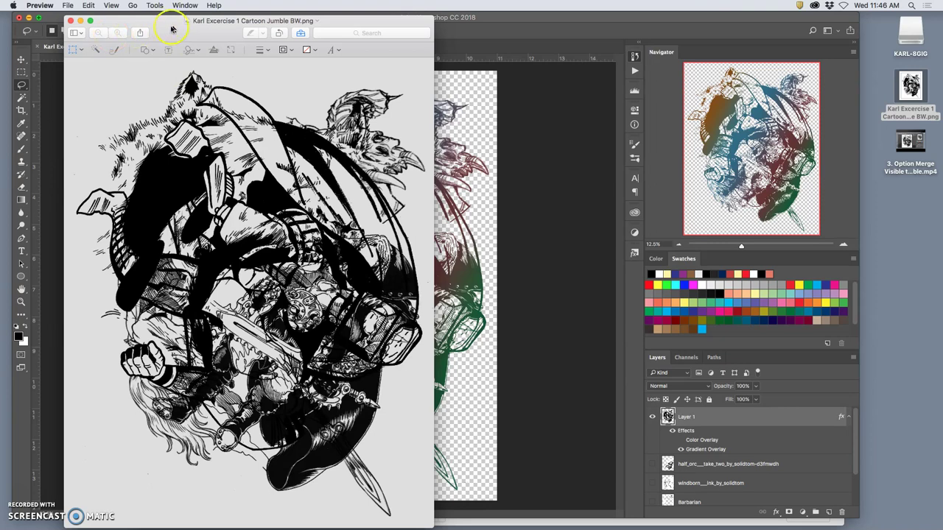
- Zoom in closely on the line art to check detail, then zoom back out
{"action": "left_click", "coordinate": [118, 33]}
{"action": "left_click", "coordinate": [118, 32]}
{"action": "left_click", "coordinate": [117, 32]}
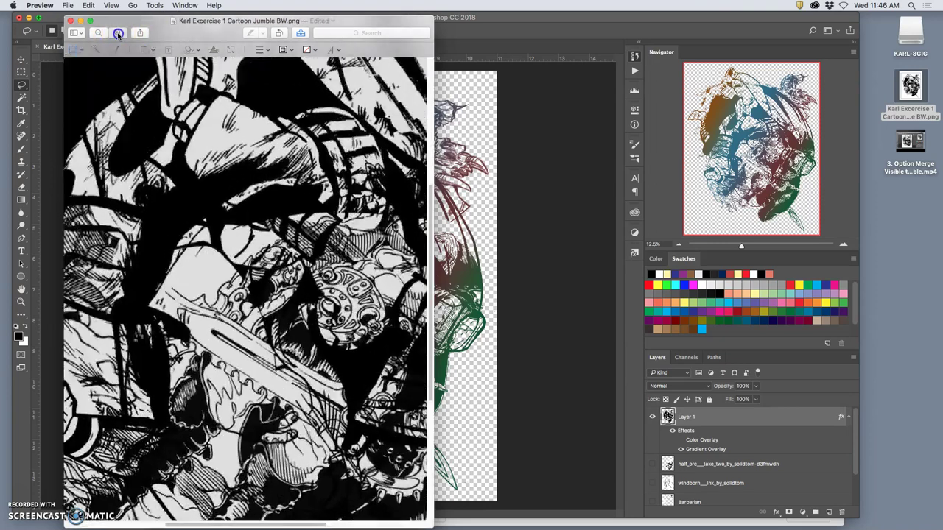
{"action": "left_click", "coordinate": [117, 32]}
{"action": "left_click", "coordinate": [117, 33]}
{"action": "scroll", "coordinate": [257, 210], "scroll_direction": "up", "scroll_amount": 3}
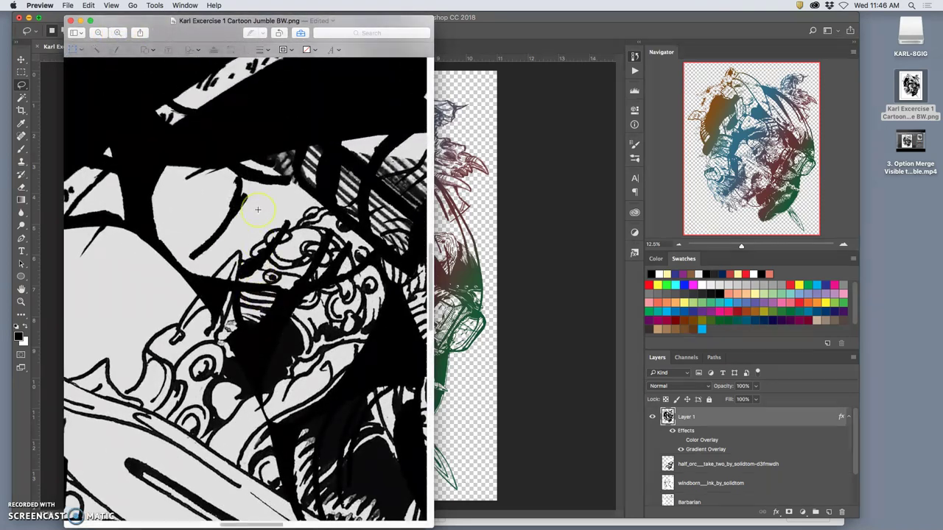
{"action": "scroll", "coordinate": [257, 210], "scroll_direction": "up", "scroll_amount": 5}
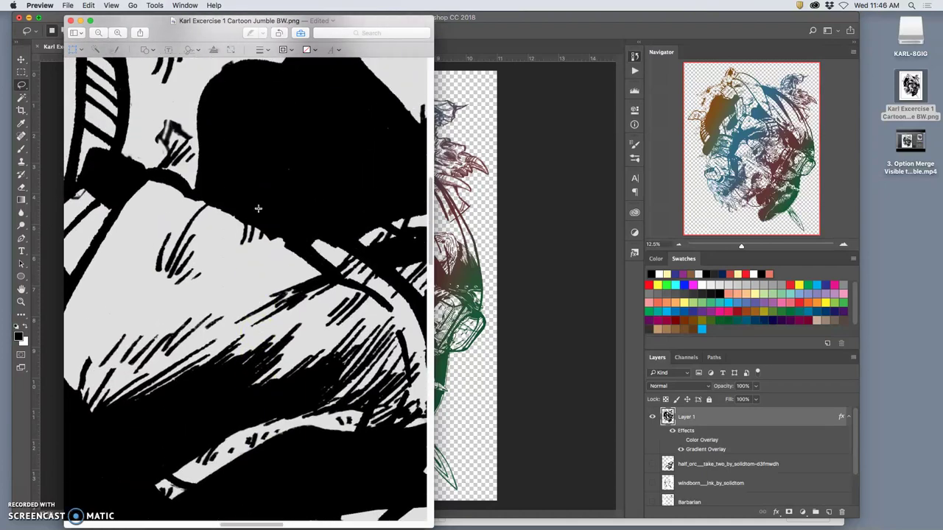
{"action": "scroll", "coordinate": [258, 209], "scroll_direction": "down", "scroll_amount": 10}
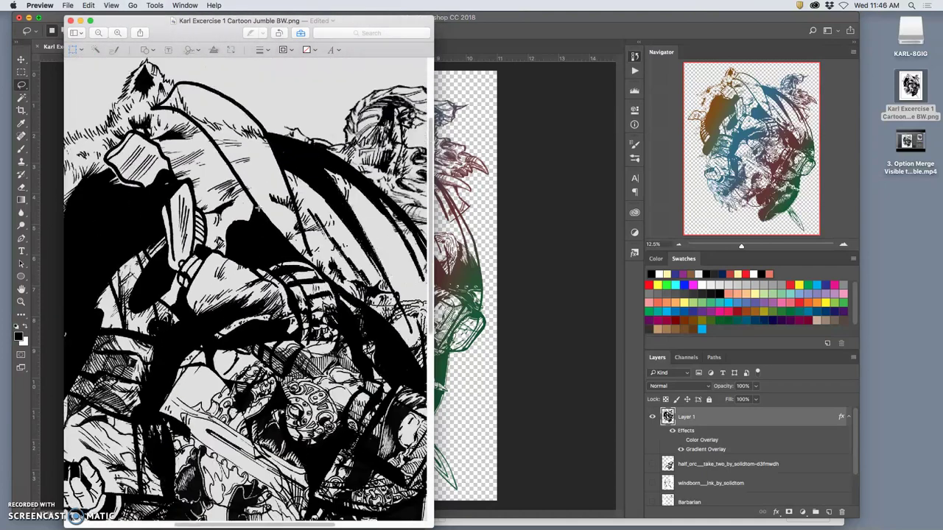
{"action": "scroll", "coordinate": [258, 209], "scroll_direction": "down", "scroll_amount": 8}
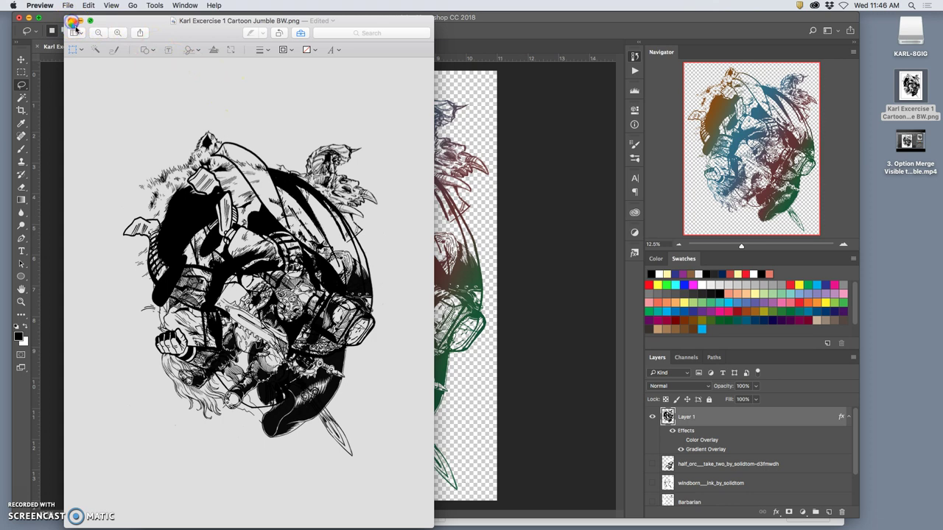
- Open the Exercise 1 Cartoon Jumble album under DIGITAL ART 1 > Digital I Exercises
{"action": "left_click", "coordinate": [506, 512]}
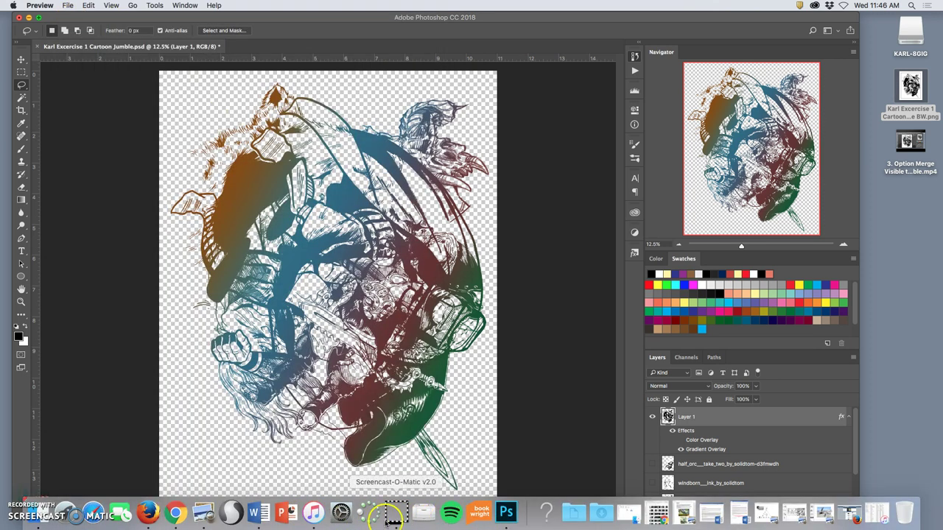
{"action": "left_click", "coordinate": [175, 514]}
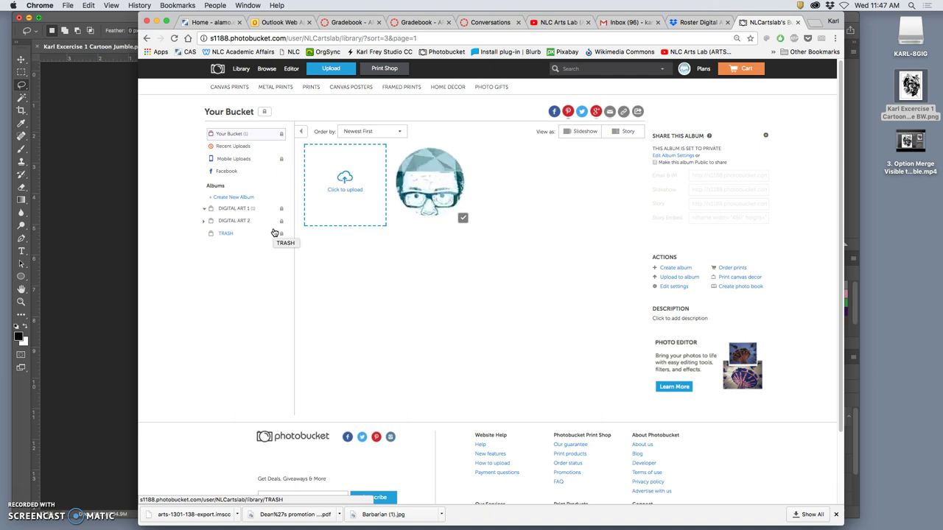
{"action": "left_click", "coordinate": [239, 210]}
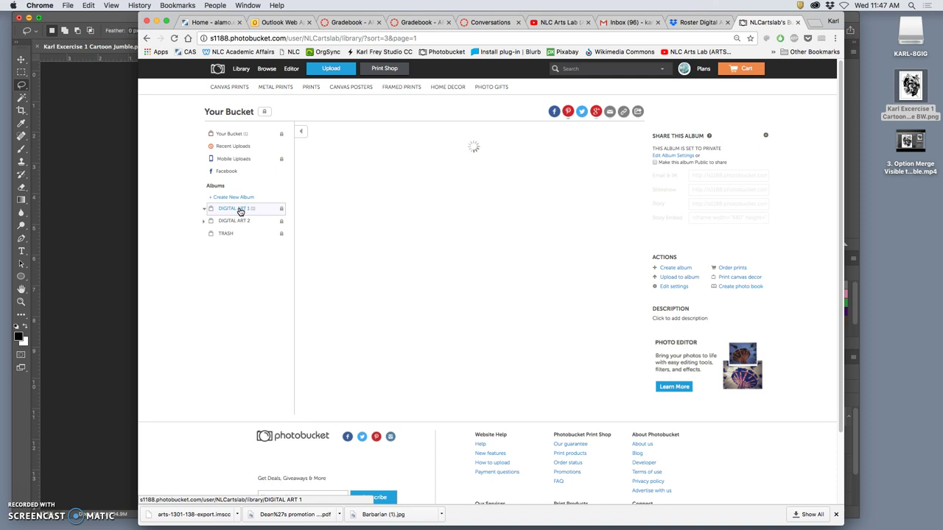
{"action": "left_click", "coordinate": [241, 236]}
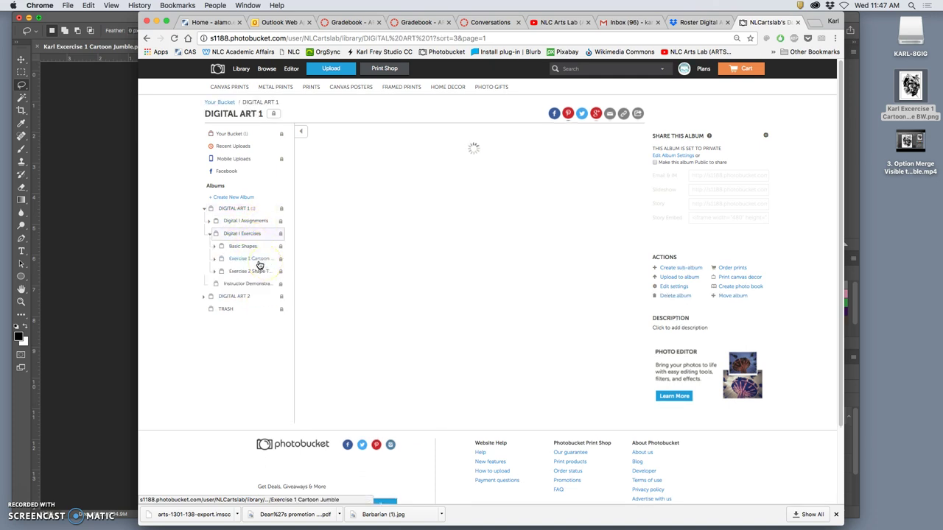
{"action": "left_click", "coordinate": [258, 262]}
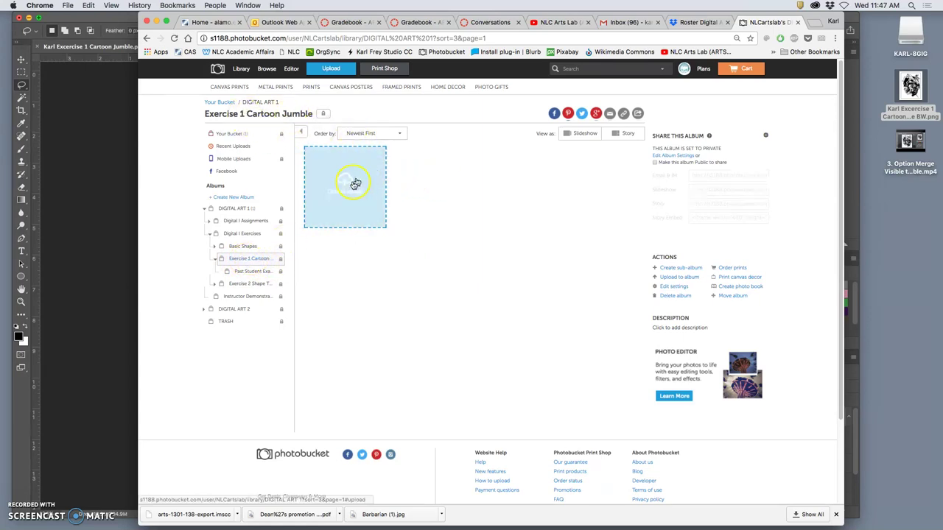
- Drag the cartoon image from the desktop into the album to upload it
{"action": "left_click", "coordinate": [362, 209]}
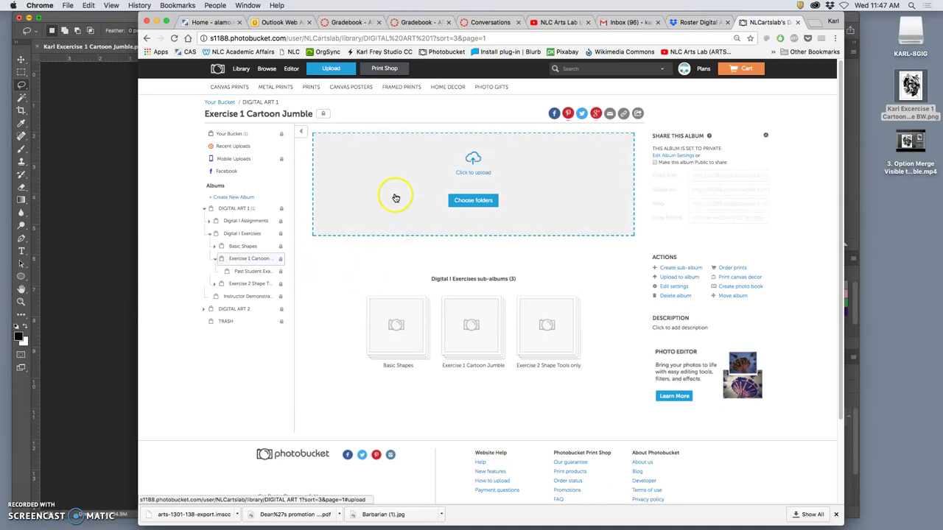
{"action": "left_click", "coordinate": [259, 258]}
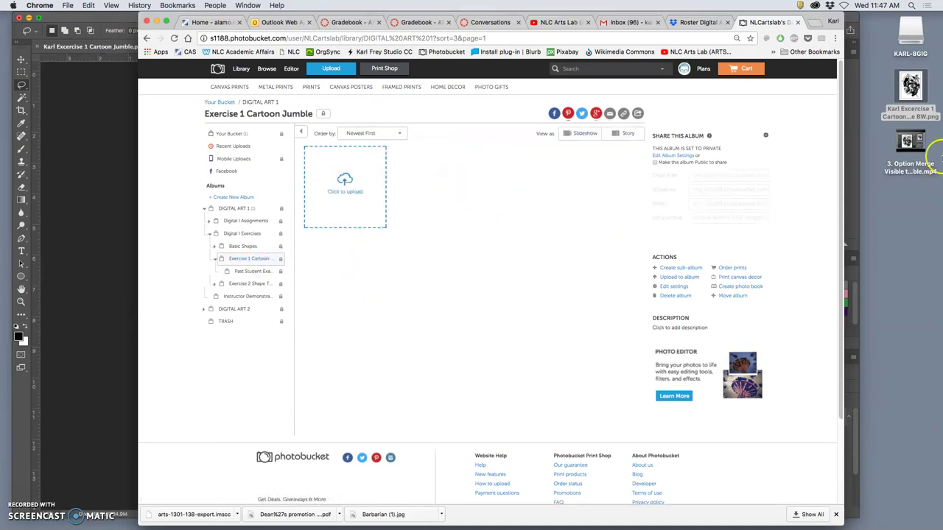
{"action": "left_click_drag", "start_coordinate": [910, 84], "coordinate": [457, 202]}
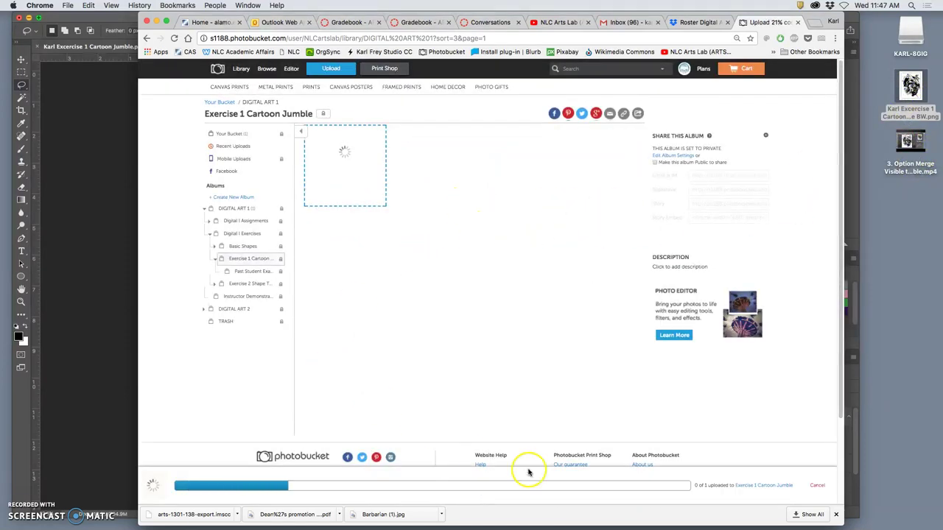
{"action": "left_click", "coordinate": [118, 228]}
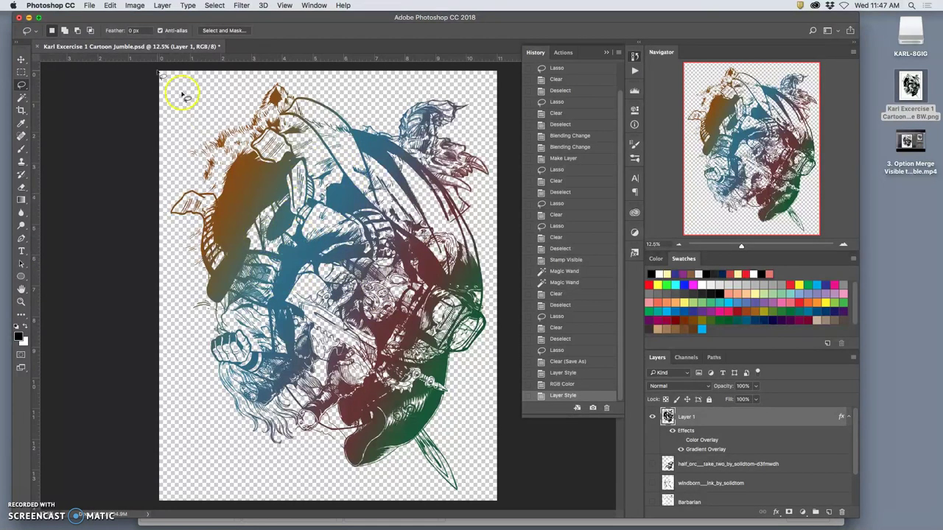
- Save the artwork as Cartoon Jumble Color.png on the desktop and preview the saved file
{"action": "left_click", "coordinate": [87, 6]}
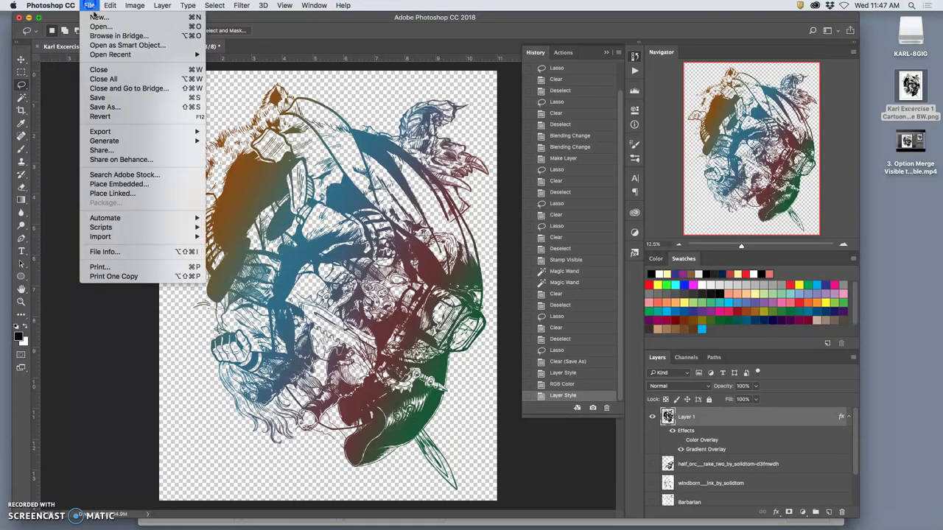
{"action": "left_click", "coordinate": [133, 113]}
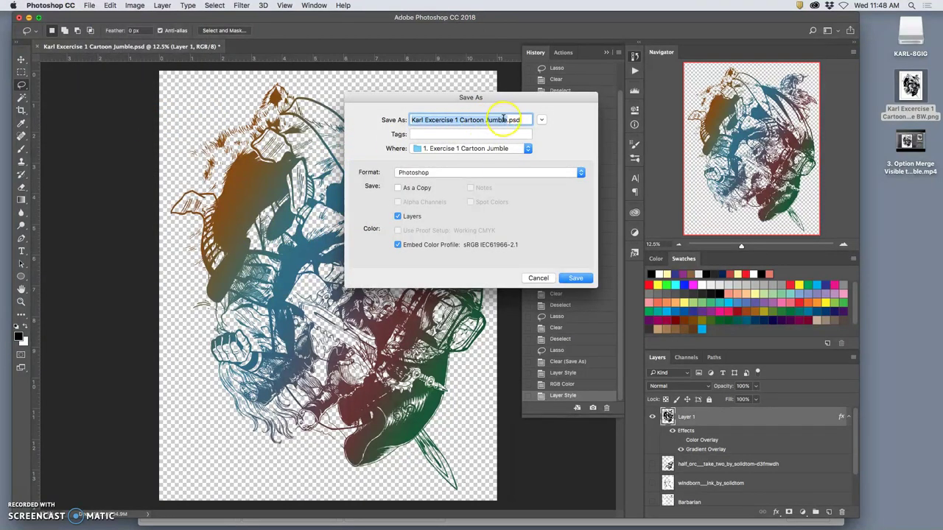
{"action": "left_click", "coordinate": [506, 119]}
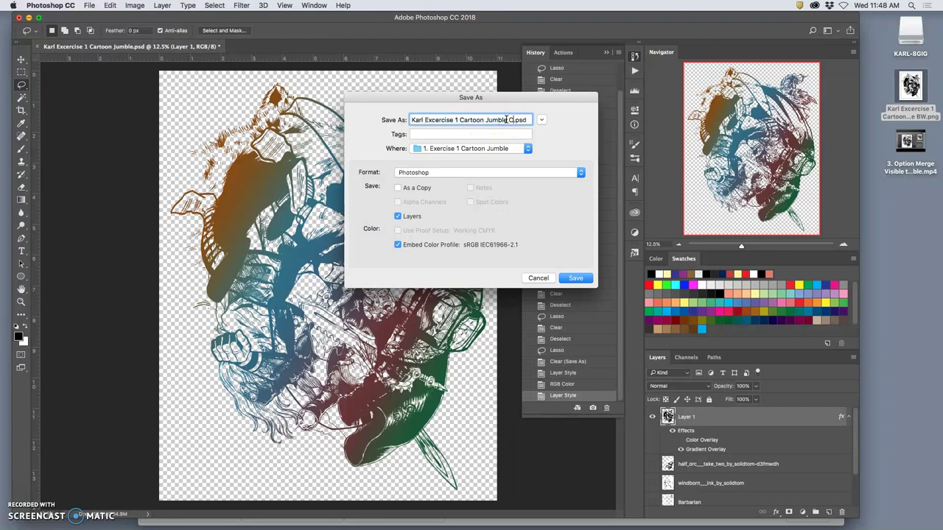
{"action": "left_click", "coordinate": [457, 173]}
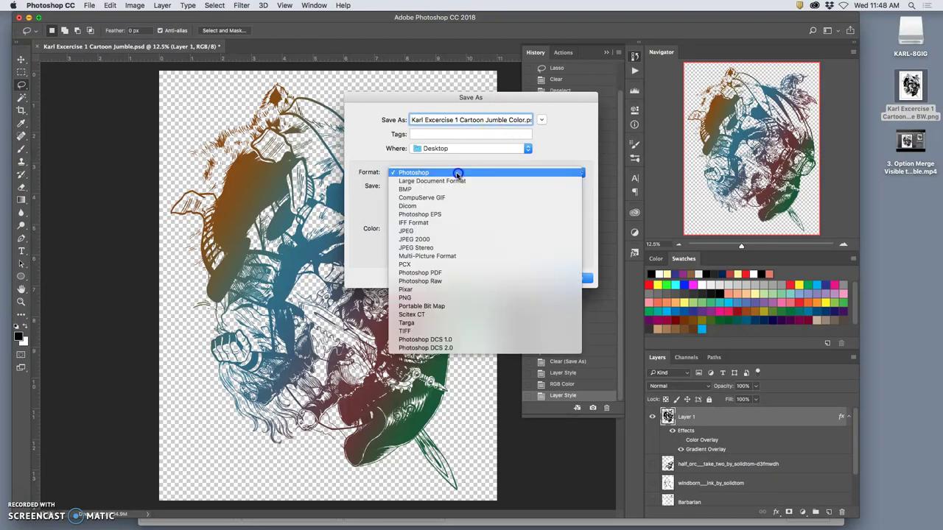
{"action": "left_click", "coordinate": [451, 303]}
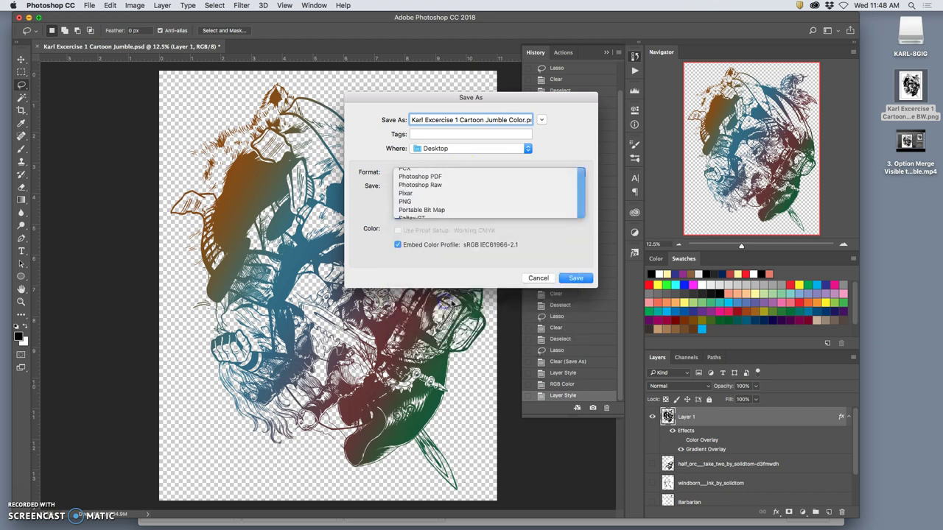
{"action": "left_click", "coordinate": [575, 277]}
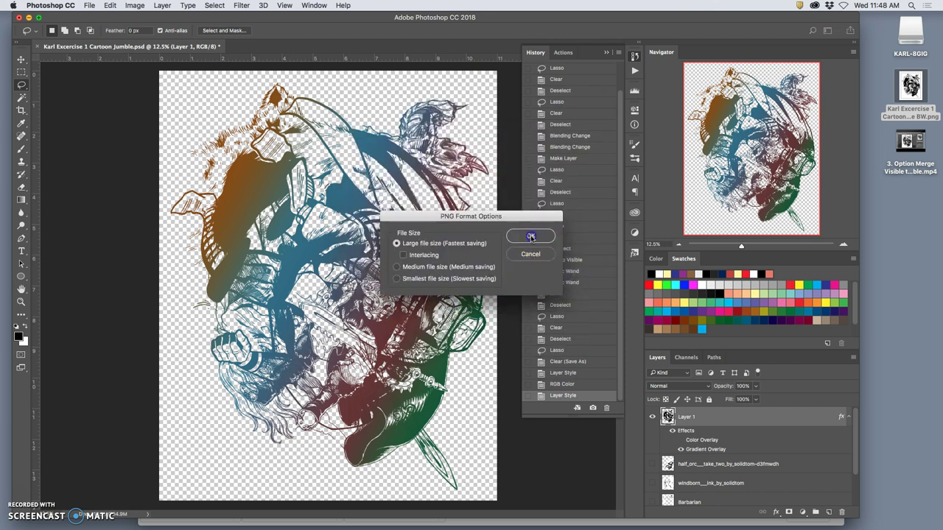
{"action": "left_click", "coordinate": [536, 238]}
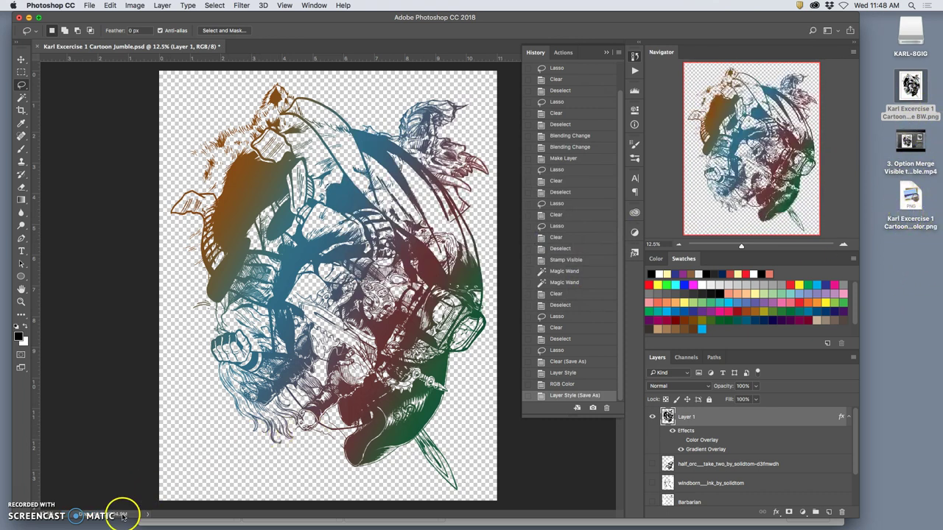
{"action": "double_click", "coordinate": [914, 197]}
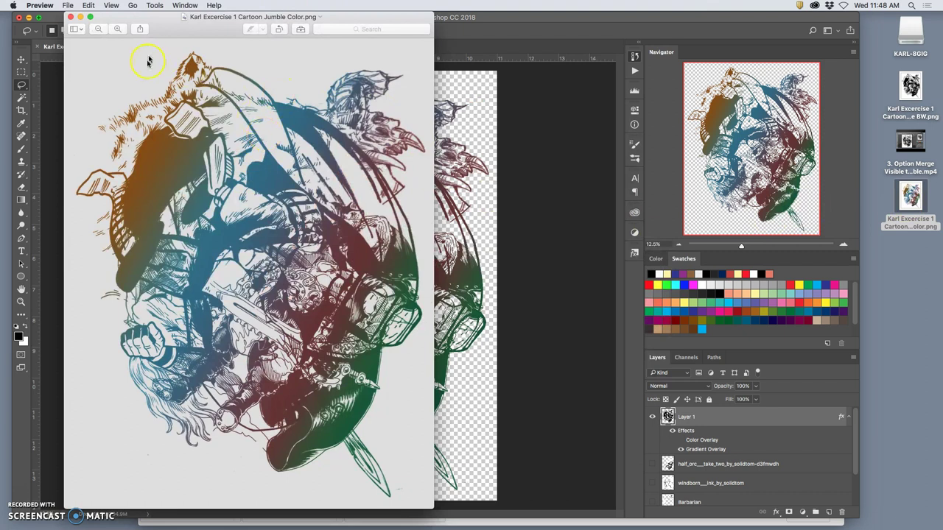
{"action": "left_click", "coordinate": [70, 17]}
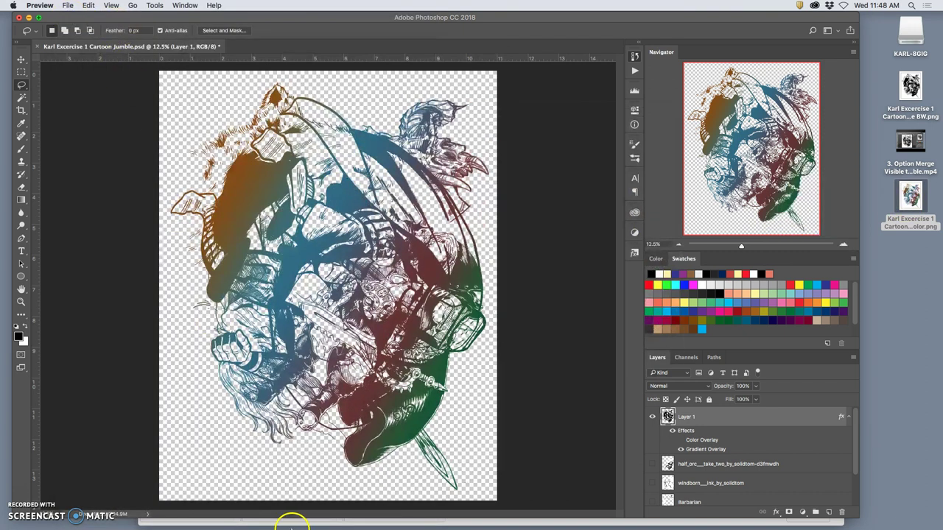
- Drag Cartoon Jumble Color.png onto the Photobucket album page to upload it
{"action": "mouse_move", "coordinate": [294, 519]}
{"action": "left_click", "coordinate": [175, 513]}
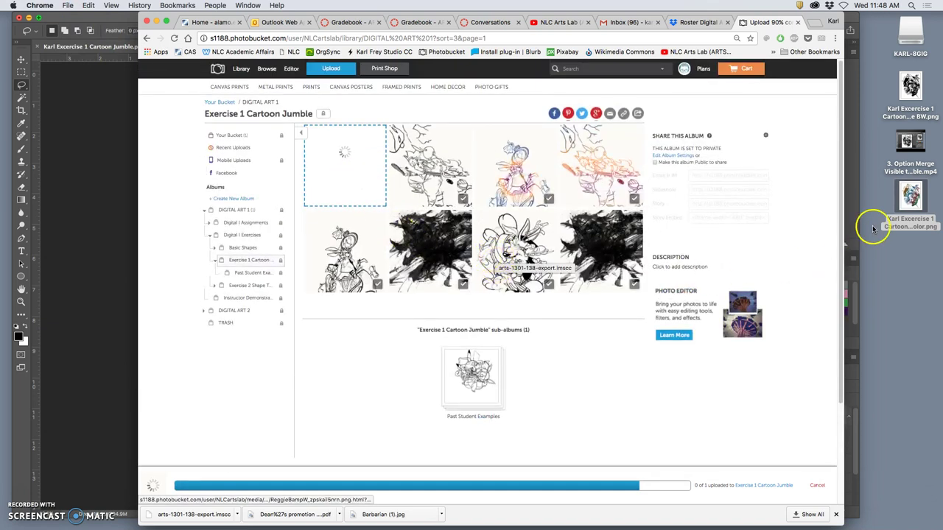
{"action": "left_click_drag", "start_coordinate": [910, 194], "coordinate": [374, 181]}
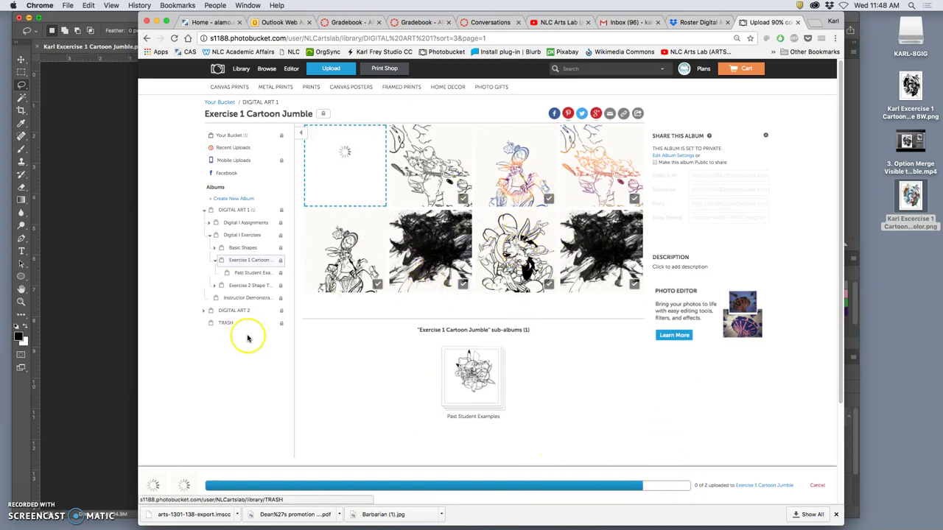
{"action": "left_click", "coordinate": [105, 290]}
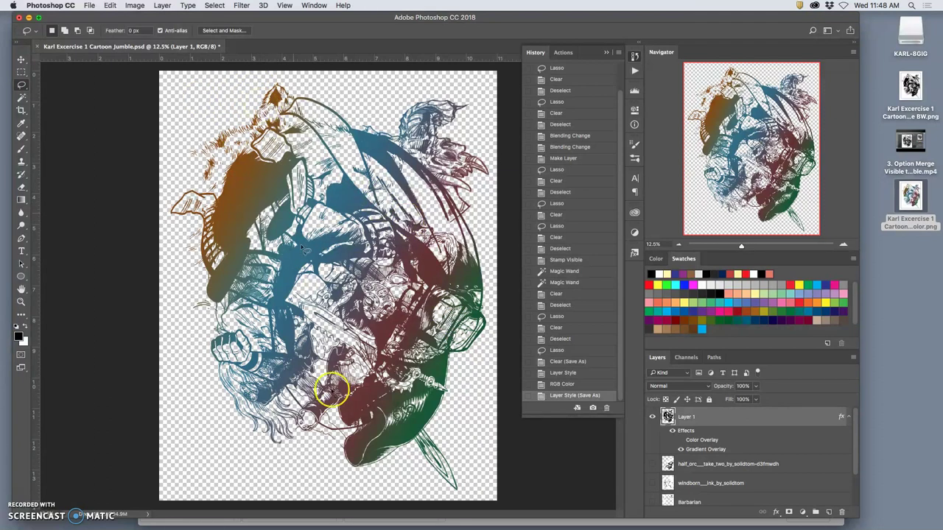
- Toggle Layer 1's effects off and on to compare the plain line art
{"action": "left_click", "coordinate": [673, 432]}
{"action": "left_click", "coordinate": [673, 432]}
{"action": "left_click", "coordinate": [673, 431]}
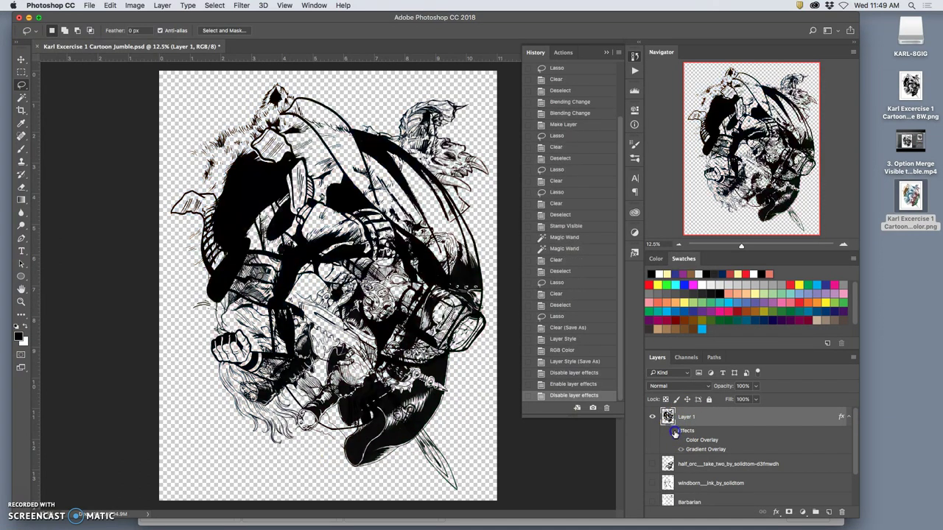
{"action": "left_click", "coordinate": [673, 431]}
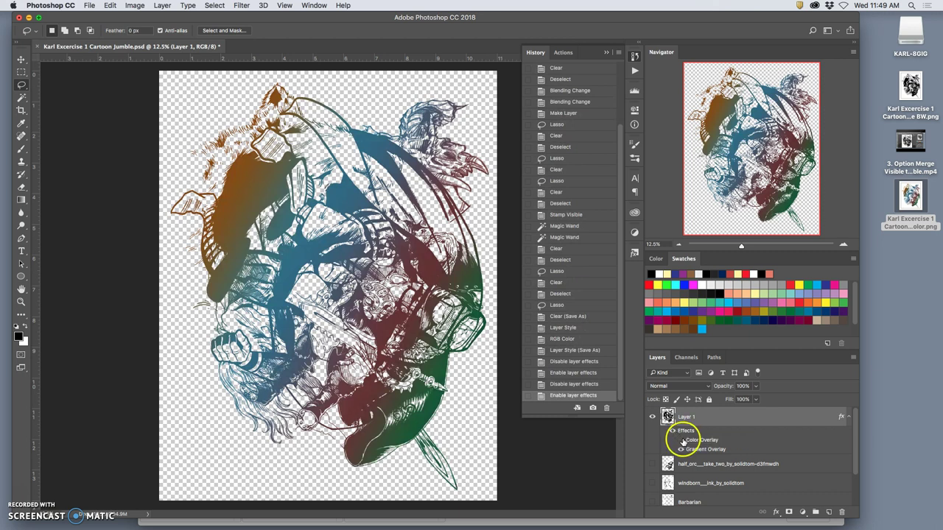
- Compare the red Color Overlay on and off, leaving it off so only Gradient Overlay shows
{"action": "left_click", "coordinate": [682, 441]}
{"action": "left_click", "coordinate": [681, 441]}
{"action": "left_click", "coordinate": [681, 440]}
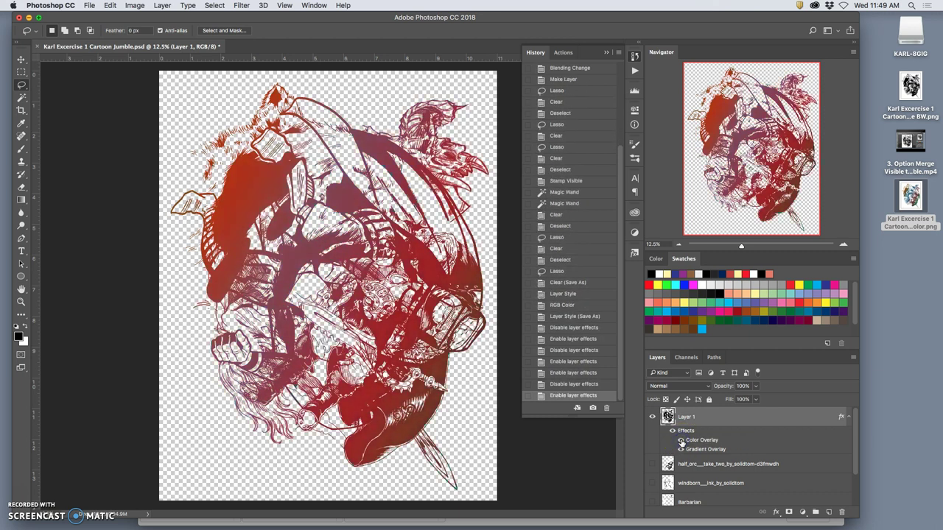
{"action": "left_click", "coordinate": [681, 441]}
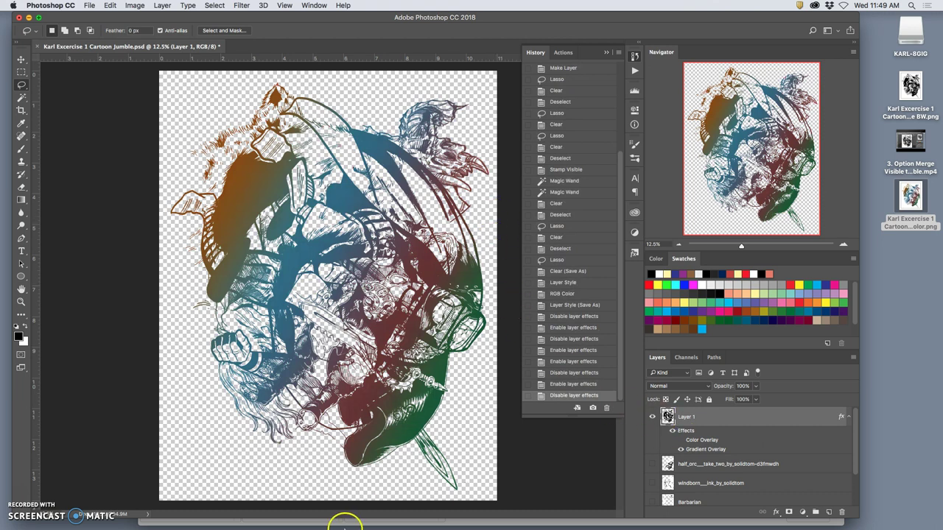
{"action": "mouse_move", "coordinate": [337, 520]}
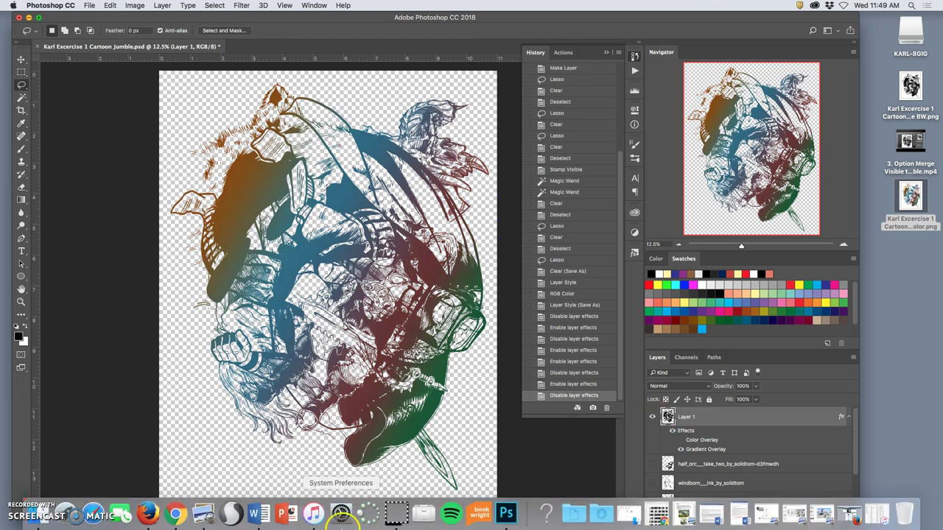
- Search Google Images for 'donald duck comics' in a new tab
{"action": "left_click", "coordinate": [177, 513]}
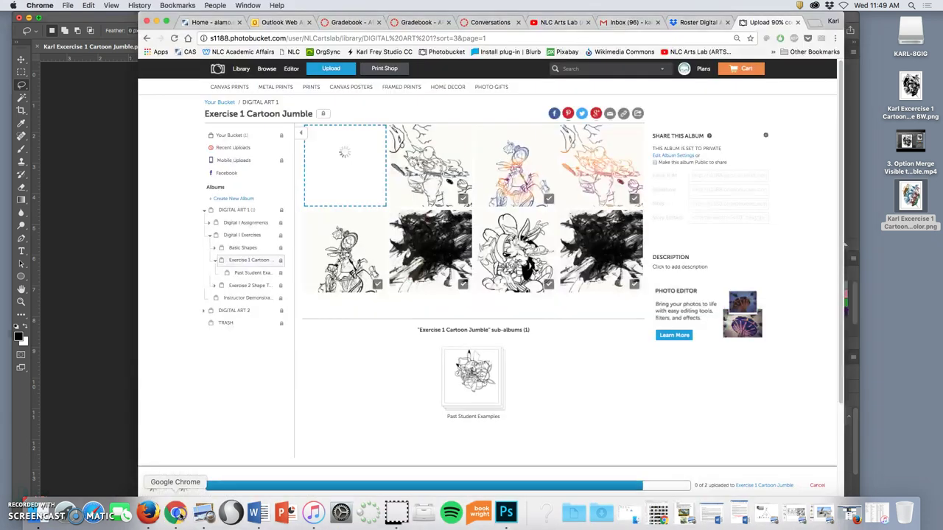
{"action": "left_click", "coordinate": [819, 22]}
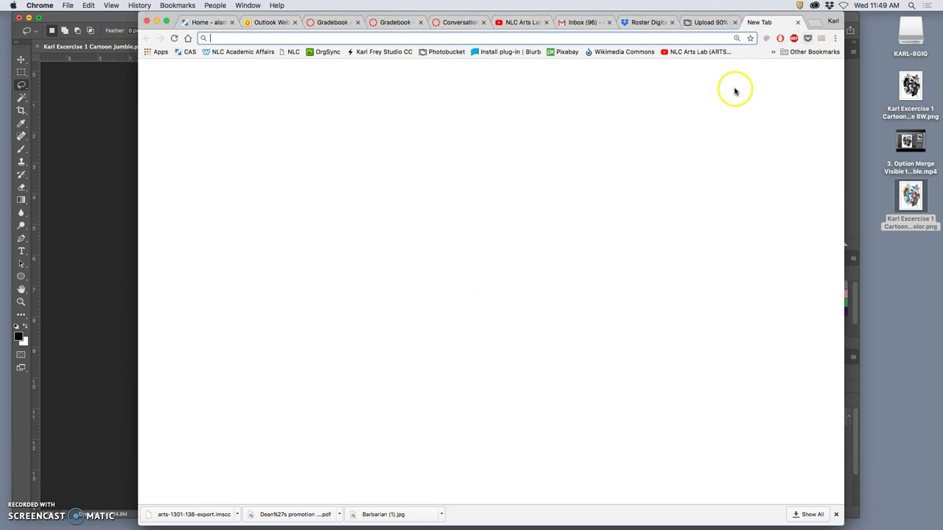
{"action": "left_click", "coordinate": [751, 75]}
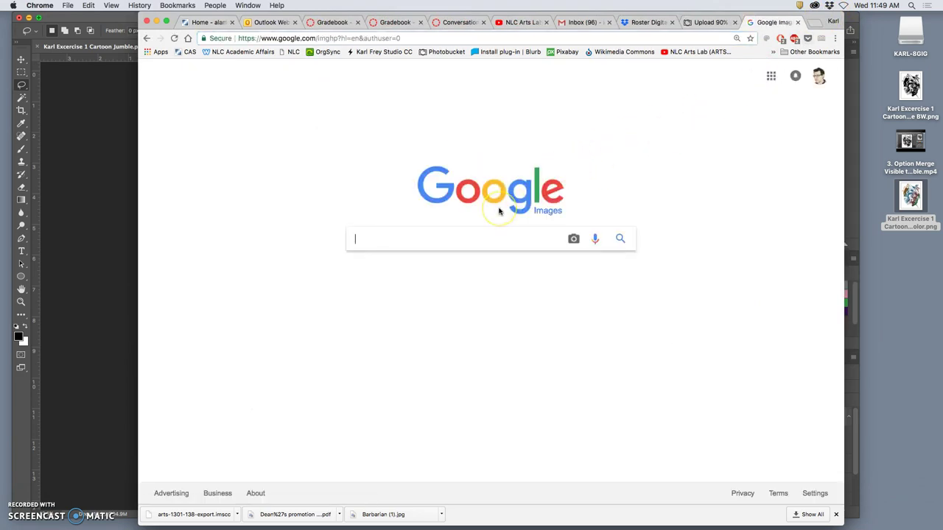
{"action": "type", "text": "donald duck comics"}
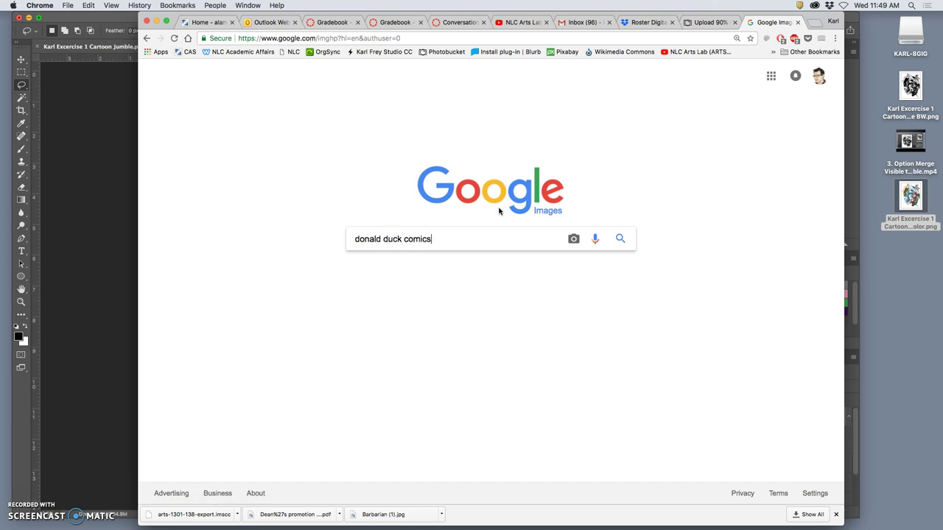
{"action": "key", "text": "Return"}
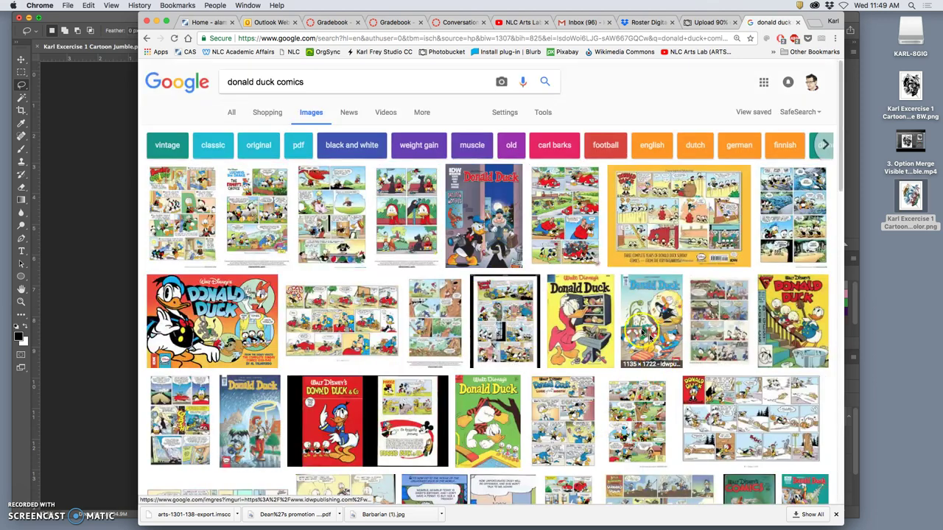
- Filter the image results to sizes larger than 8 MP
{"action": "left_click", "coordinate": [543, 114]}
{"action": "left_click", "coordinate": [235, 133]}
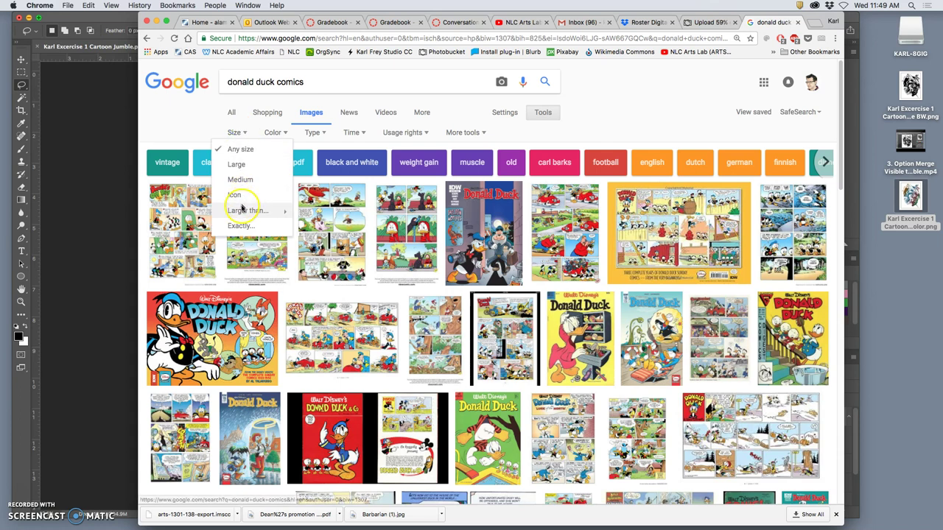
{"action": "mouse_move", "coordinate": [243, 210]}
{"action": "scroll", "coordinate": [344, 231], "scroll_direction": "down", "scroll_amount": 3}
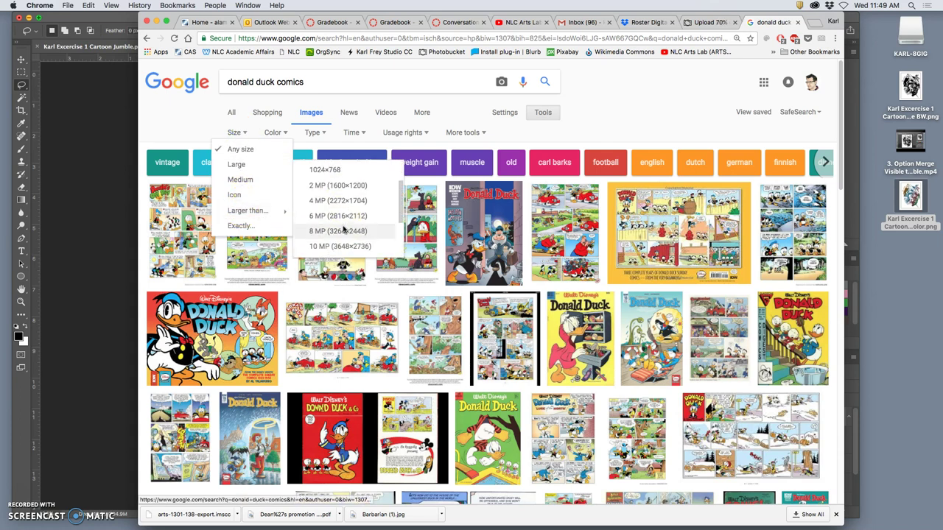
{"action": "left_click", "coordinate": [341, 231]}
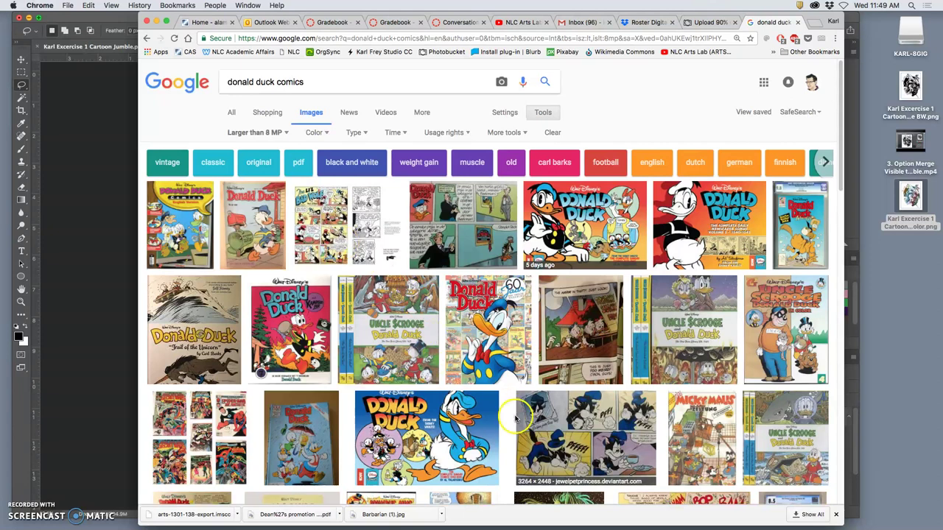
- Scroll through the results and open the Don Rosa town-scene panel preview
{"action": "scroll", "coordinate": [516, 416], "scroll_direction": "down", "scroll_amount": 2}
{"action": "scroll", "coordinate": [516, 416], "scroll_direction": "down", "scroll_amount": 5}
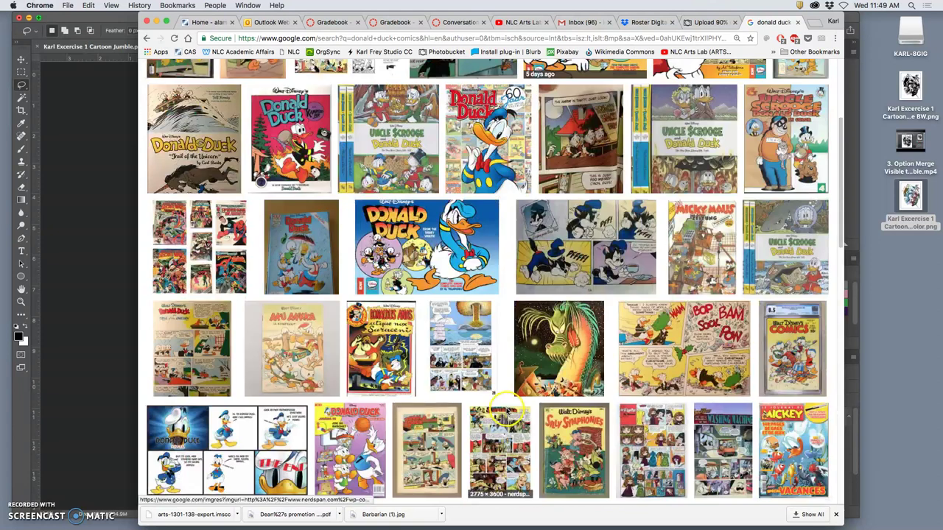
{"action": "scroll", "coordinate": [506, 411], "scroll_direction": "down", "scroll_amount": 3}
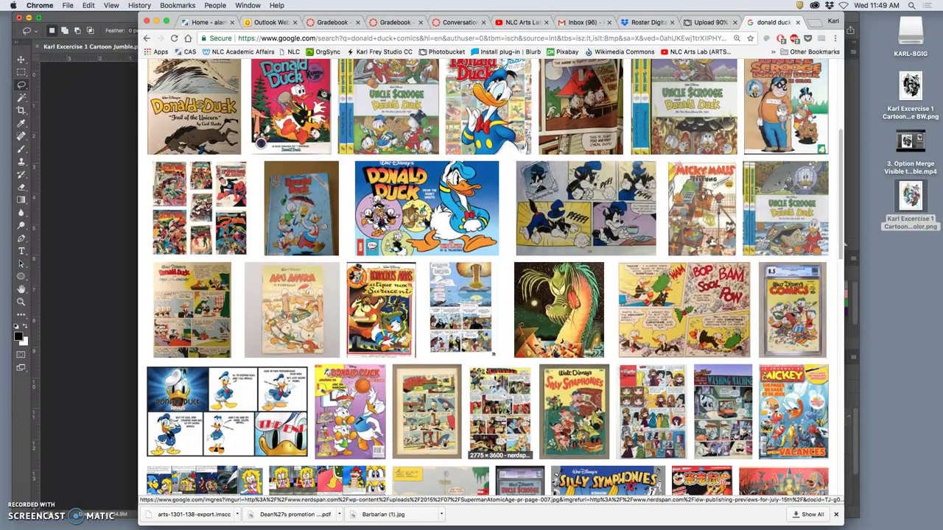
{"action": "scroll", "coordinate": [507, 411], "scroll_direction": "down", "scroll_amount": 9}
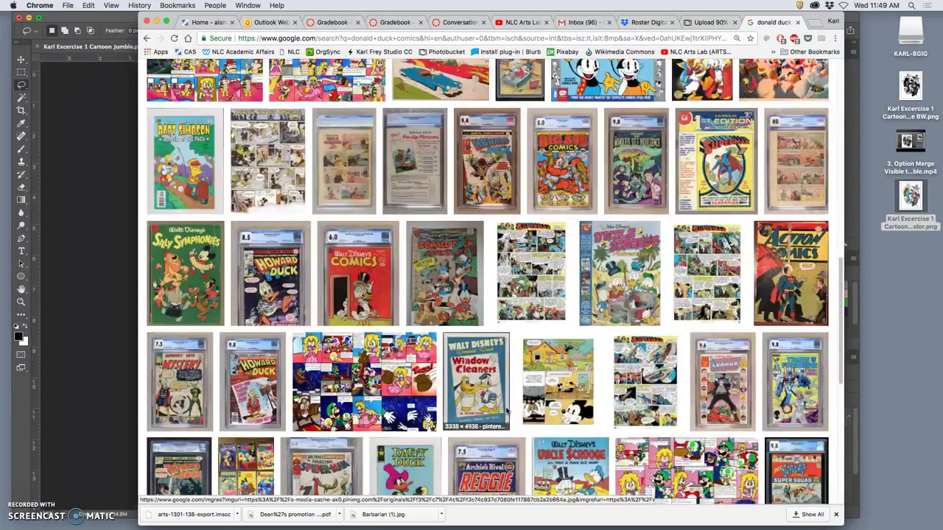
{"action": "scroll", "coordinate": [507, 411], "scroll_direction": "down", "scroll_amount": 3}
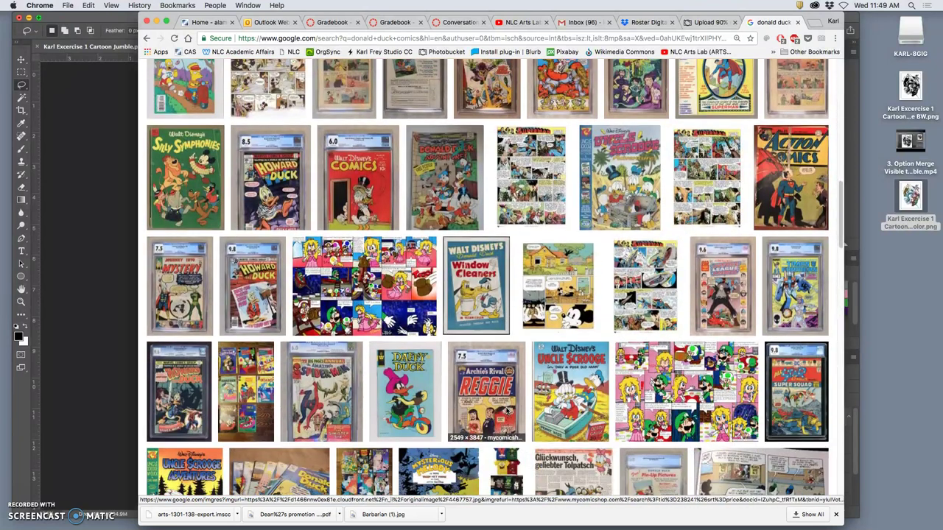
{"action": "scroll", "coordinate": [507, 411], "scroll_direction": "down", "scroll_amount": 5}
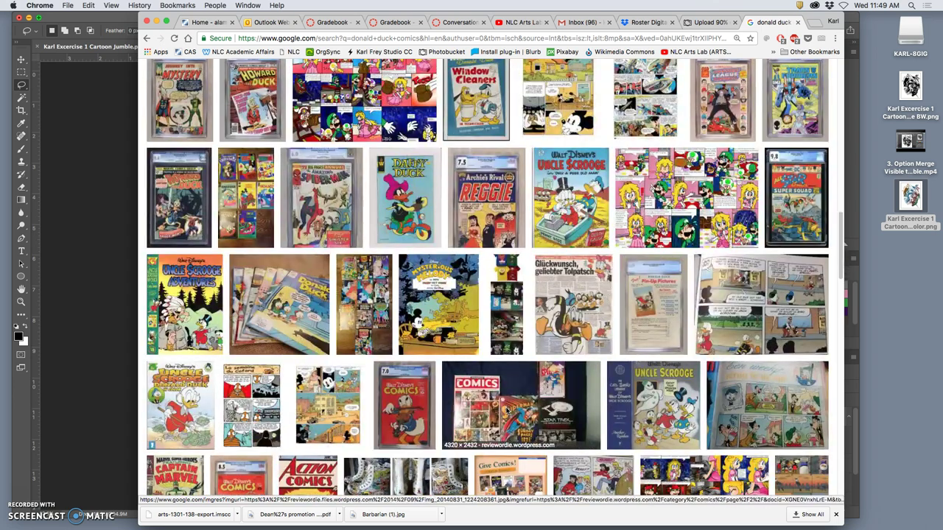
{"action": "scroll", "coordinate": [507, 411], "scroll_direction": "down", "scroll_amount": 9}
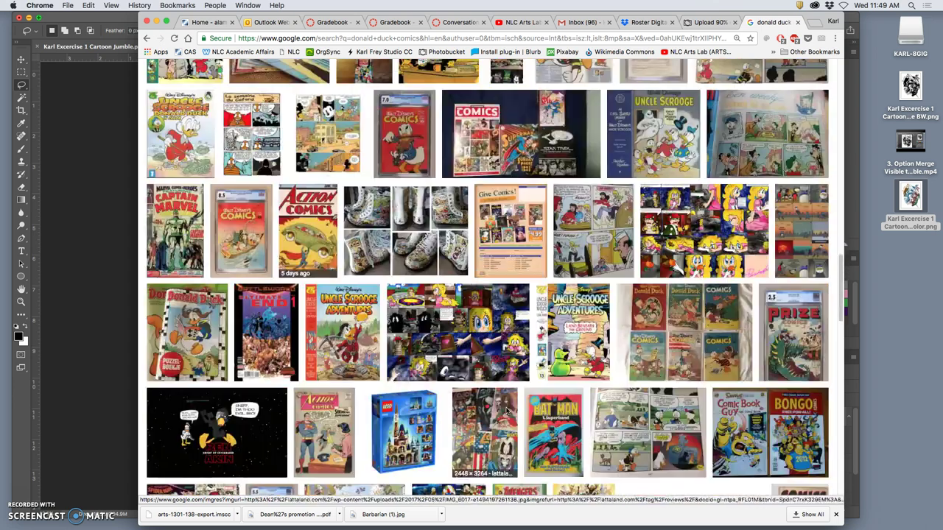
{"action": "scroll", "coordinate": [506, 411], "scroll_direction": "down", "scroll_amount": 5}
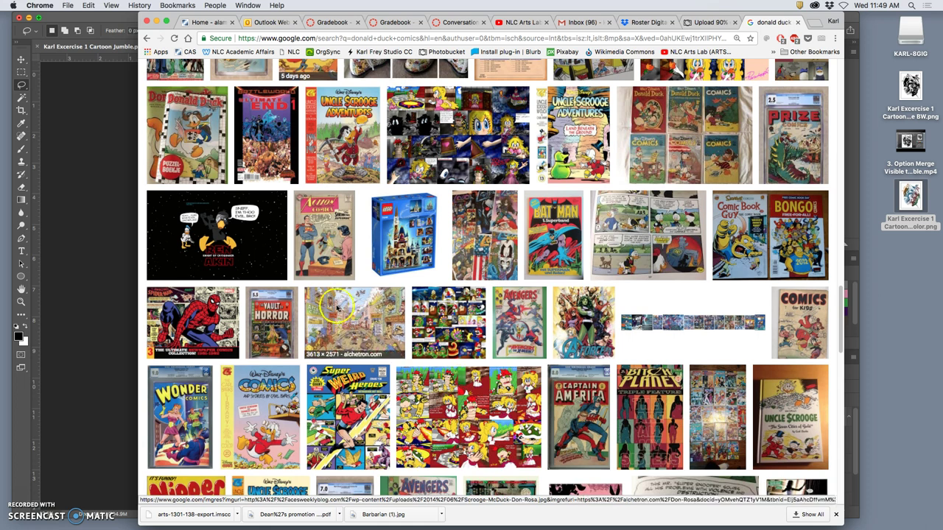
{"action": "left_click", "coordinate": [342, 311]}
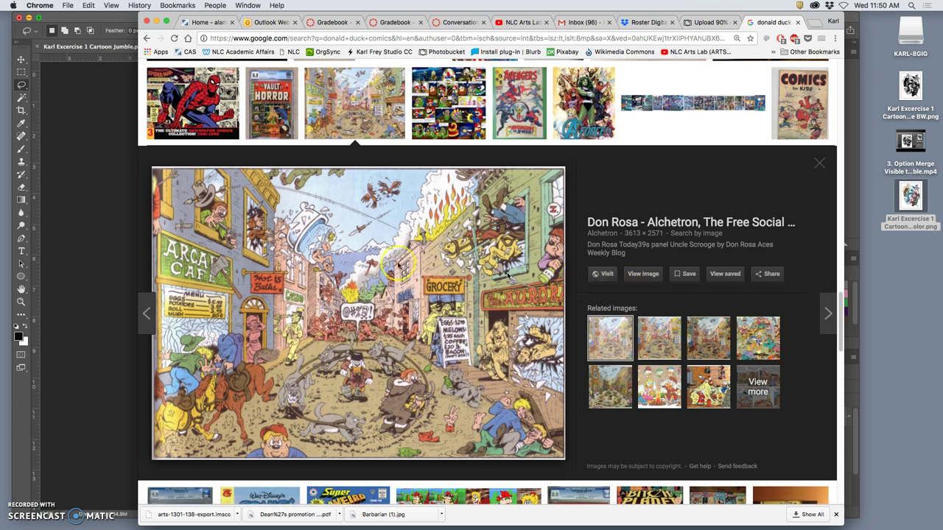
- View the Don Rosa comic at full size, then zoom the page out
{"action": "left_click", "coordinate": [641, 275]}
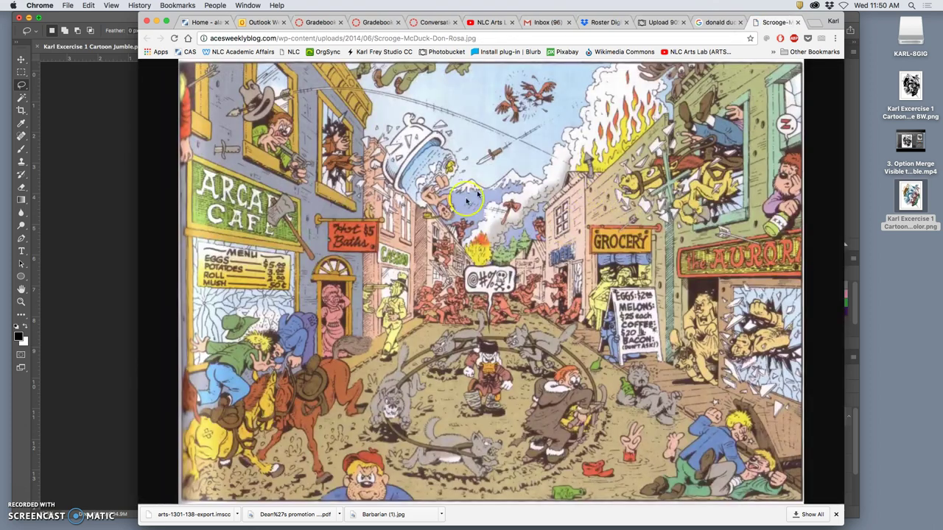
{"action": "left_click", "coordinate": [466, 200]}
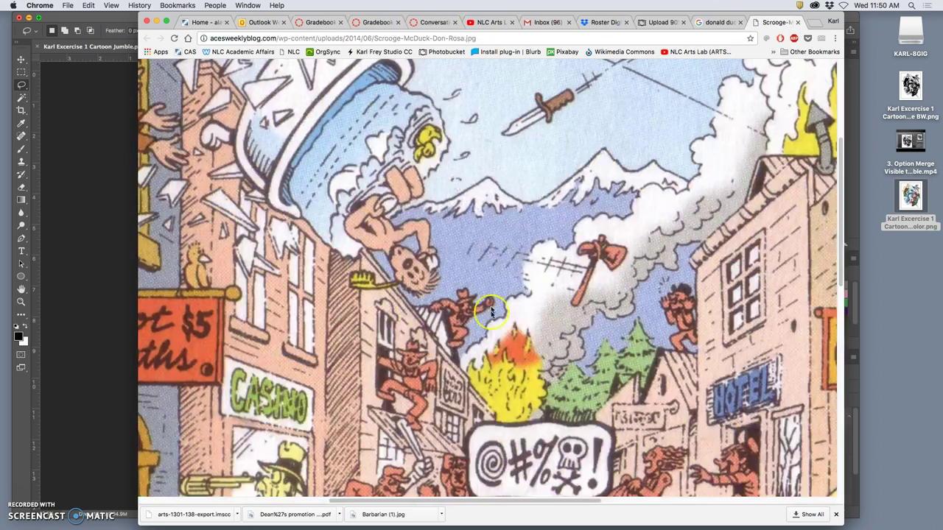
{"action": "scroll", "coordinate": [472, 314], "scroll_direction": "down", "scroll_amount": 5}
{"action": "scroll", "coordinate": [460, 315], "scroll_direction": "left", "scroll_amount": 5}
{"action": "scroll", "coordinate": [460, 315], "scroll_direction": "up", "scroll_amount": 10}
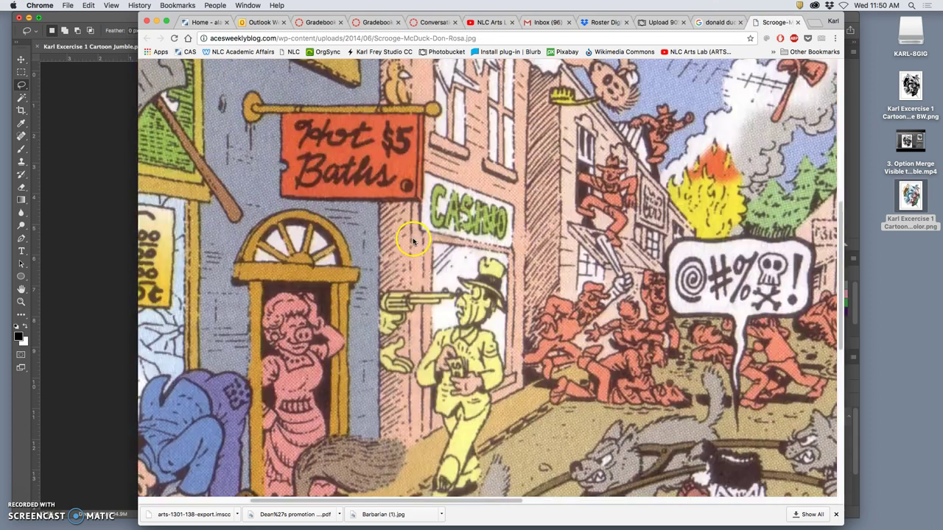
{"action": "scroll", "coordinate": [413, 227], "scroll_direction": "up", "scroll_amount": 5}
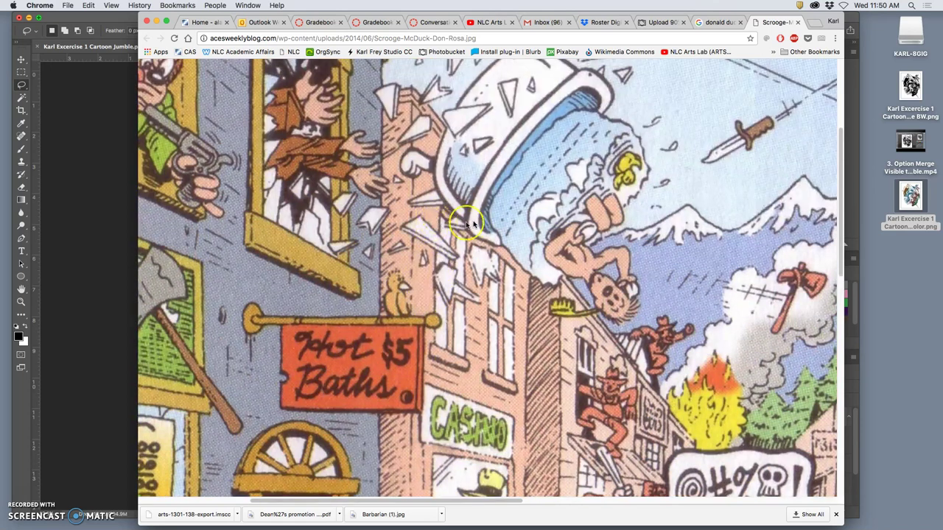
{"action": "scroll", "coordinate": [493, 243], "scroll_direction": "right", "scroll_amount": 3}
{"action": "key", "text": "super+minus"}
{"action": "key", "text": "super+minus"}
{"action": "key", "text": "super+minus"}
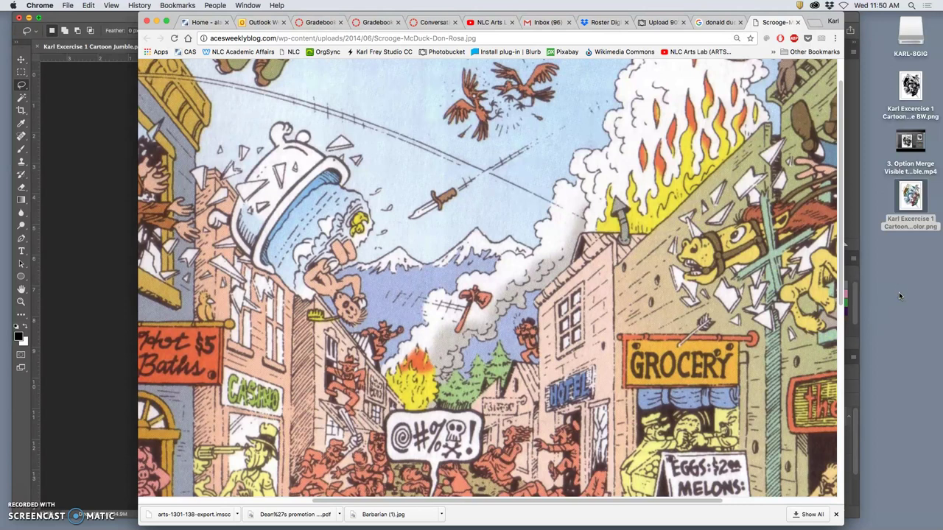
- Drag the comic to the desktop as Scrooge-McDuck-Don-Rosa.jpg
{"action": "left_click_drag", "start_coordinate": [899, 292], "coordinate": [898, 291]}
{"action": "left_click", "coordinate": [320, 247]}
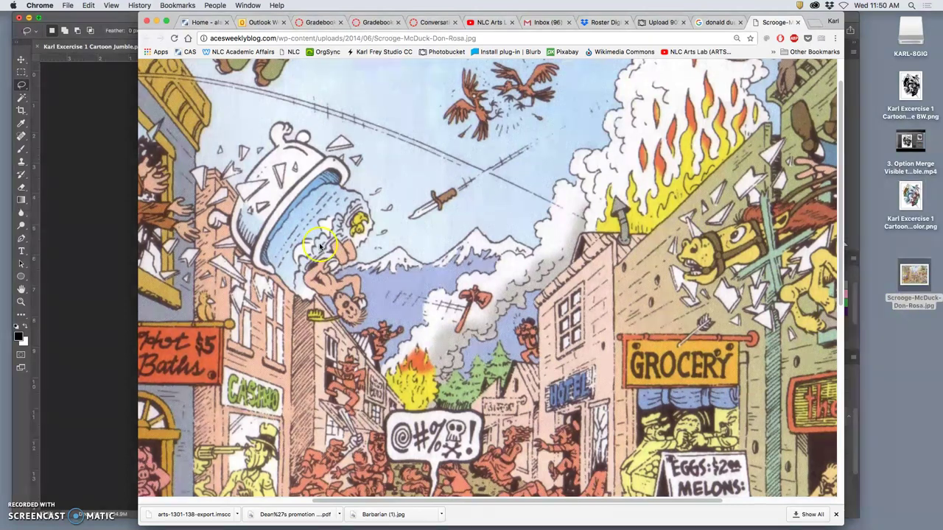
{"action": "left_click", "coordinate": [106, 109]}
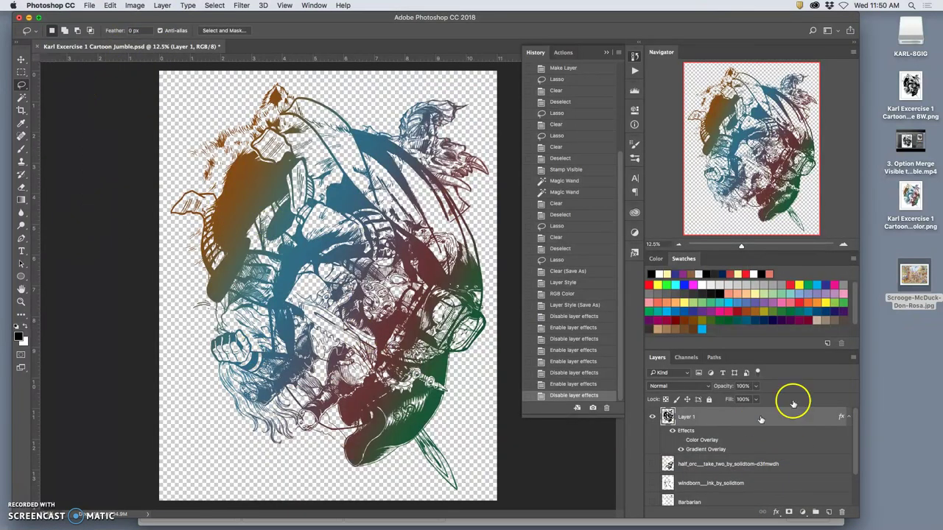
- Place the Scrooge comic, enlarge it to about 8.1 x 11 in, and warp it into a fisheye bulge
{"action": "left_click_drag", "start_coordinate": [913, 276], "coordinate": [326, 293]}
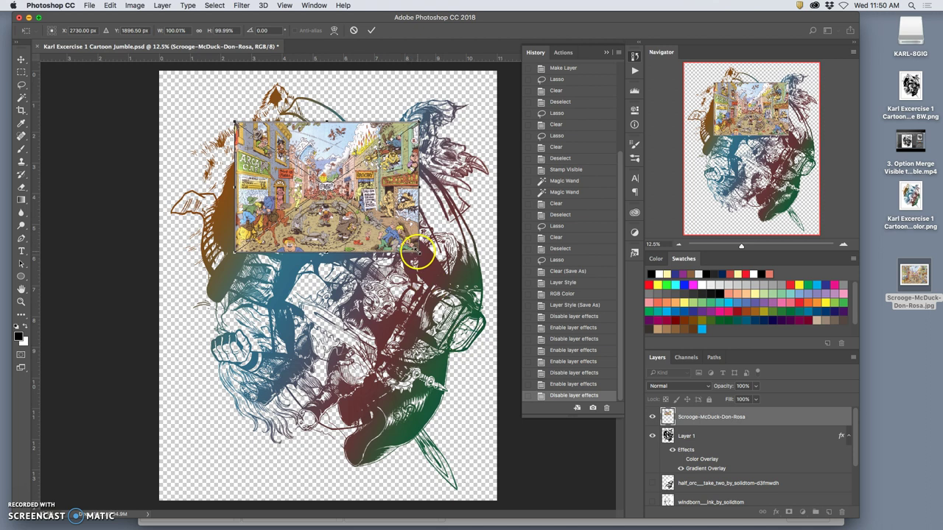
{"action": "left_click_drag", "start_coordinate": [418, 251], "coordinate": [510, 499]}
{"action": "right_click", "coordinate": [335, 204]}
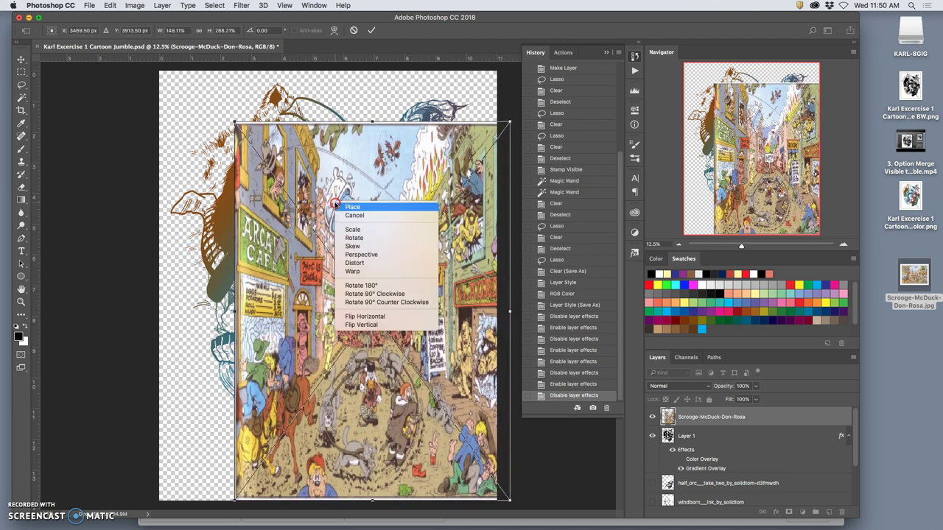
{"action": "left_click", "coordinate": [354, 271]}
{"action": "left_click_drag", "start_coordinate": [272, 313], "coordinate": [81, 317]}
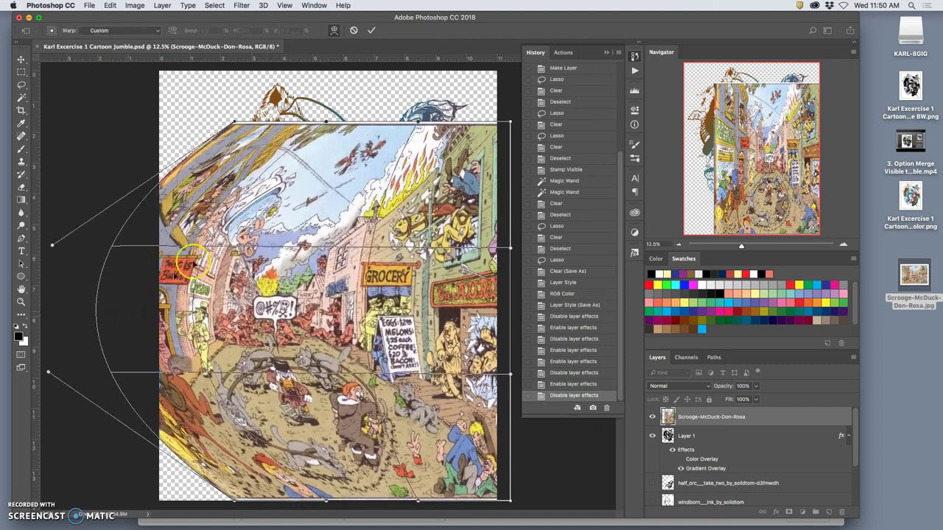
{"action": "left_click_drag", "start_coordinate": [363, 172], "coordinate": [279, 51]}
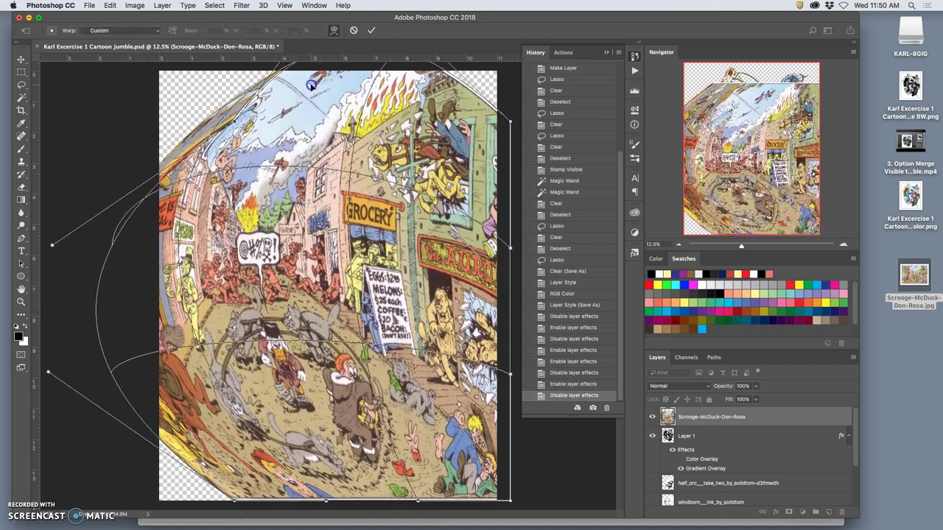
{"action": "left_click_drag", "start_coordinate": [442, 157], "coordinate": [409, 133]}
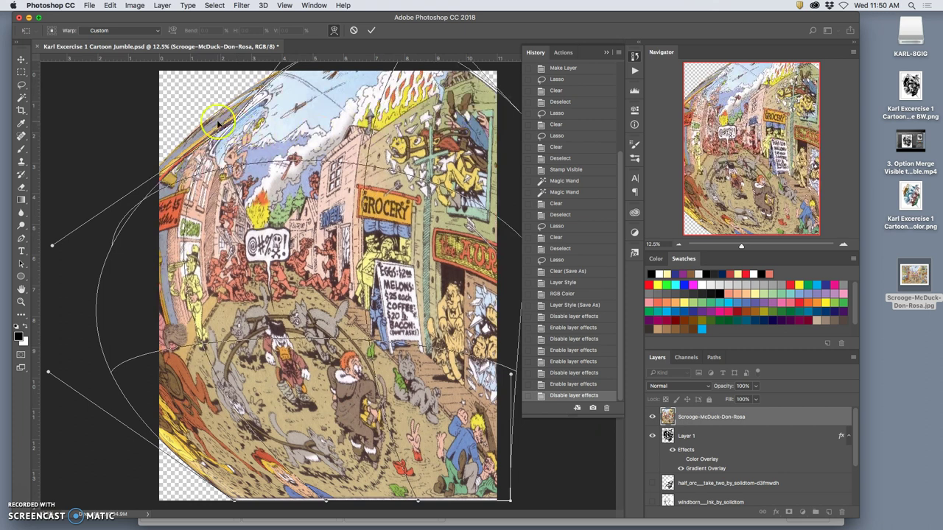
{"action": "left_click_drag", "start_coordinate": [230, 119], "coordinate": [200, 96]}
{"action": "left_click_drag", "start_coordinate": [388, 241], "coordinate": [339, 268]}
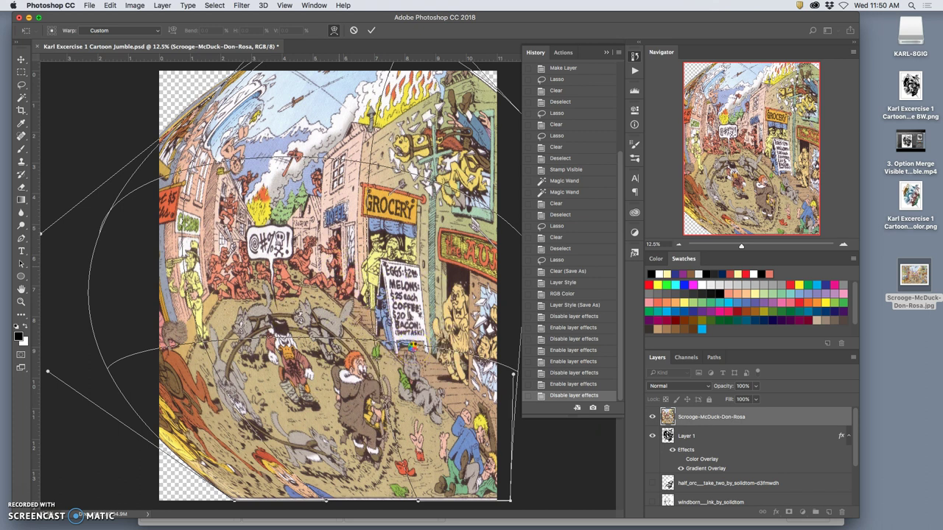
{"action": "key", "text": "Return"}
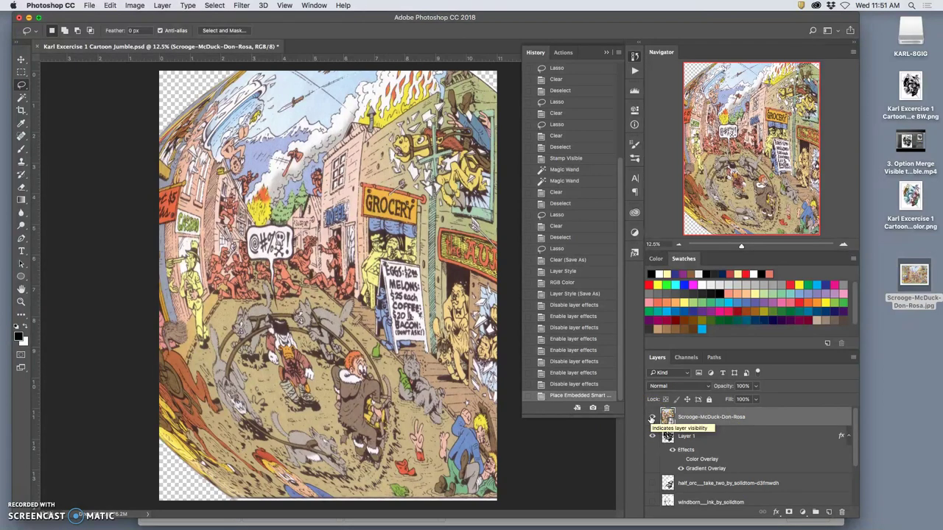
- Hide the Scrooge comic layer and make Layer 1 active
{"action": "left_click", "coordinate": [651, 418]}
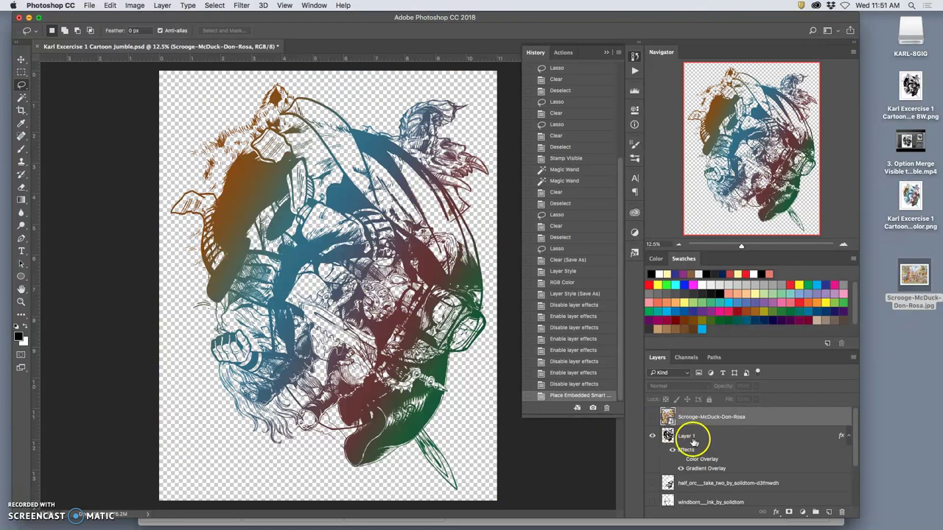
{"action": "left_click", "coordinate": [692, 436]}
{"action": "left_click", "coordinate": [652, 437]}
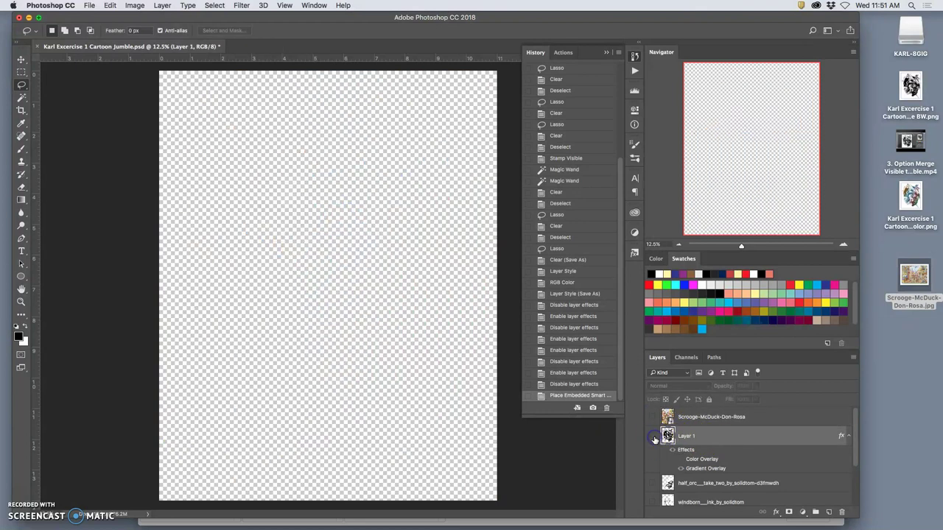
{"action": "left_click", "coordinate": [653, 437]}
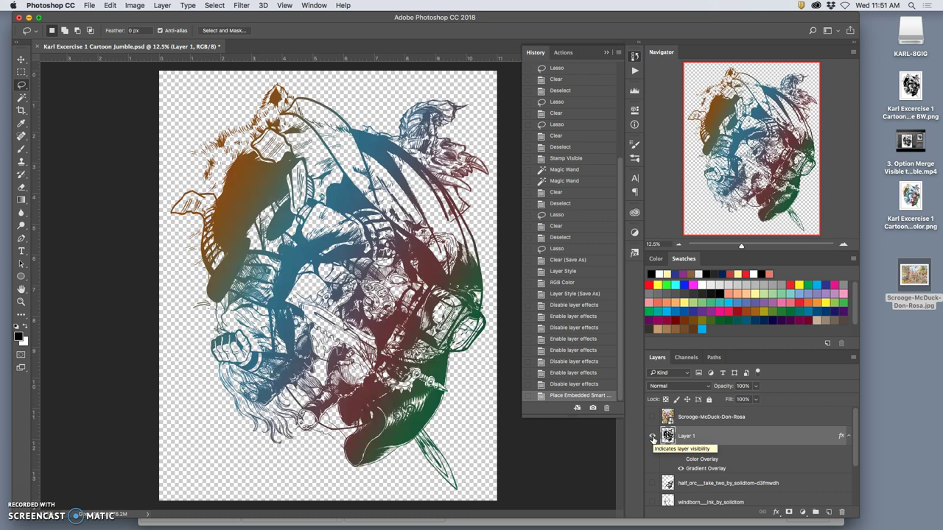
- Magic Wand Layer 1's transparent area with Contiguous off, then invert the selection to the line art
{"action": "left_click", "coordinate": [22, 101]}
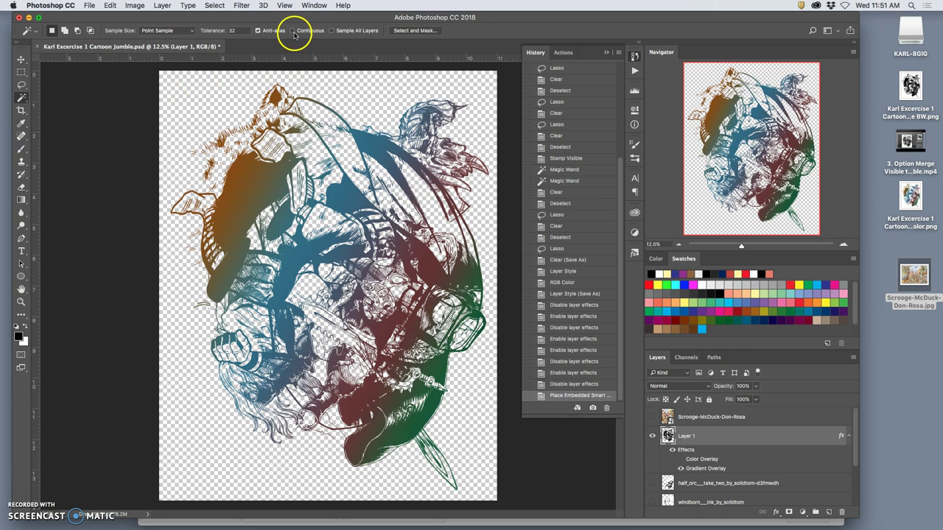
{"action": "left_click", "coordinate": [232, 31]}
{"action": "left_click", "coordinate": [224, 99]}
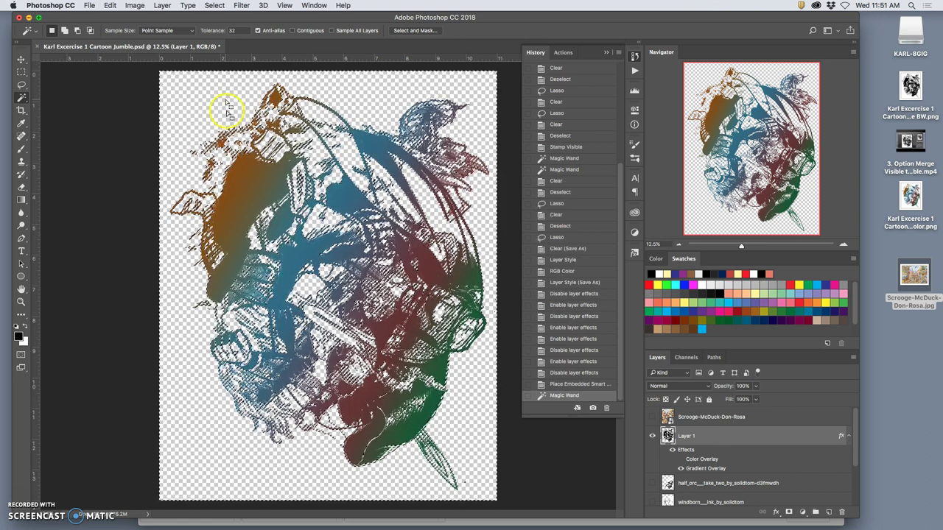
{"action": "left_click", "coordinate": [214, 6]}
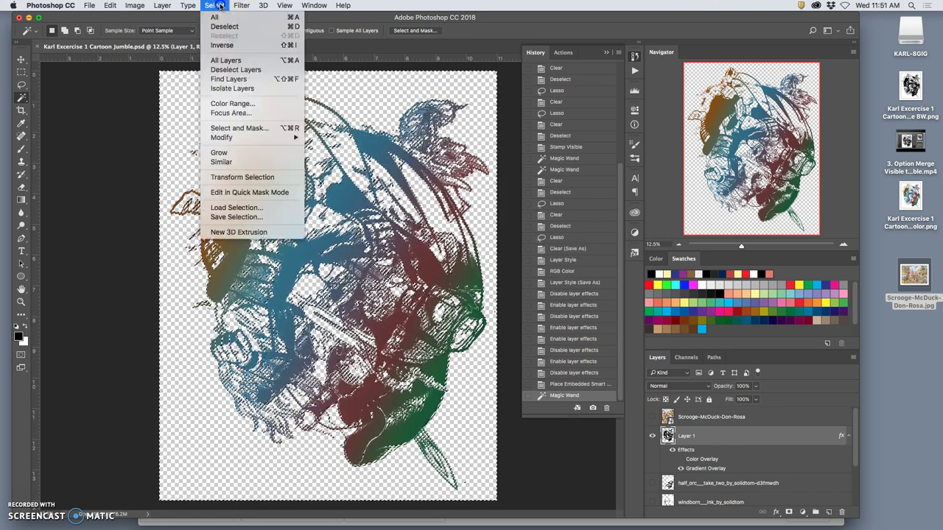
{"action": "left_click", "coordinate": [221, 45]}
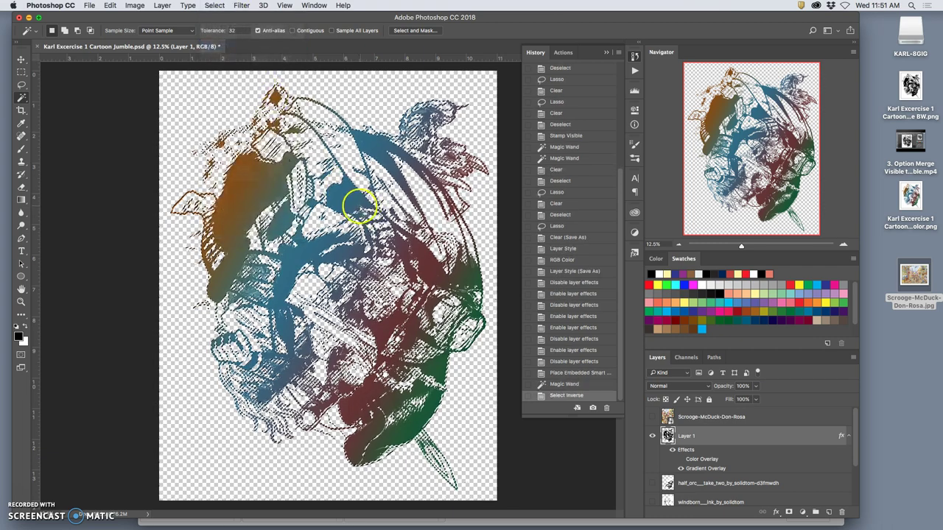
- Show the Scrooge comic layer again and make it the active layer
{"action": "left_click", "coordinate": [702, 419]}
{"action": "left_click", "coordinate": [652, 417]}
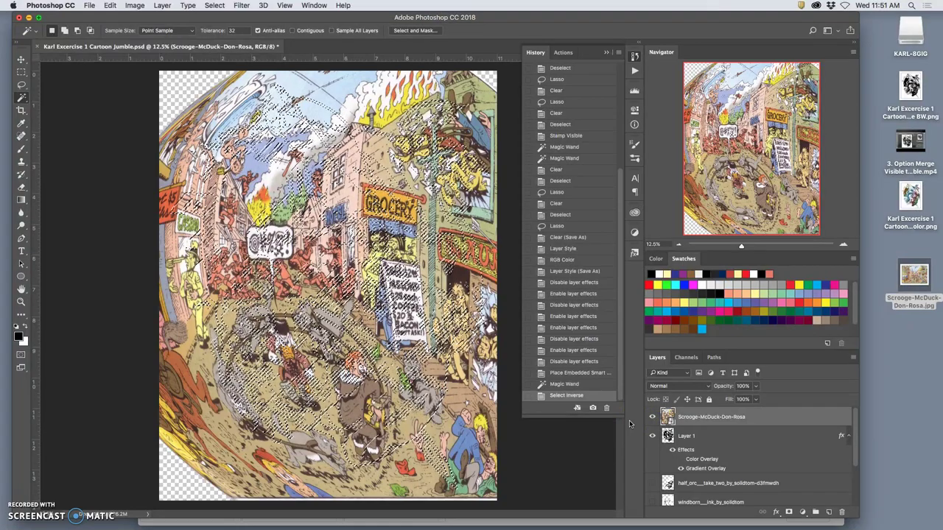
{"action": "left_click", "coordinate": [521, 419]}
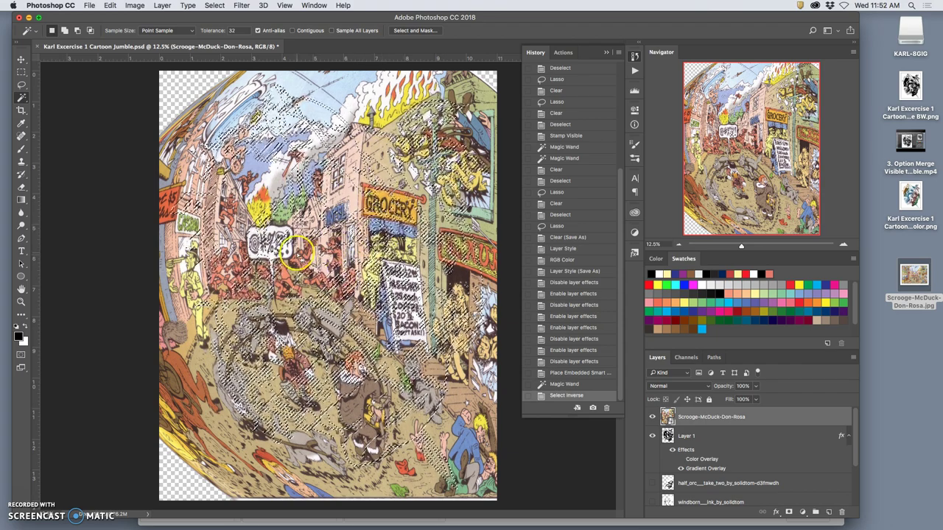
- Copy the selected comic area to Layer 2, then hide the Scrooge layer and Layer 1
{"action": "key", "text": "super+j"}
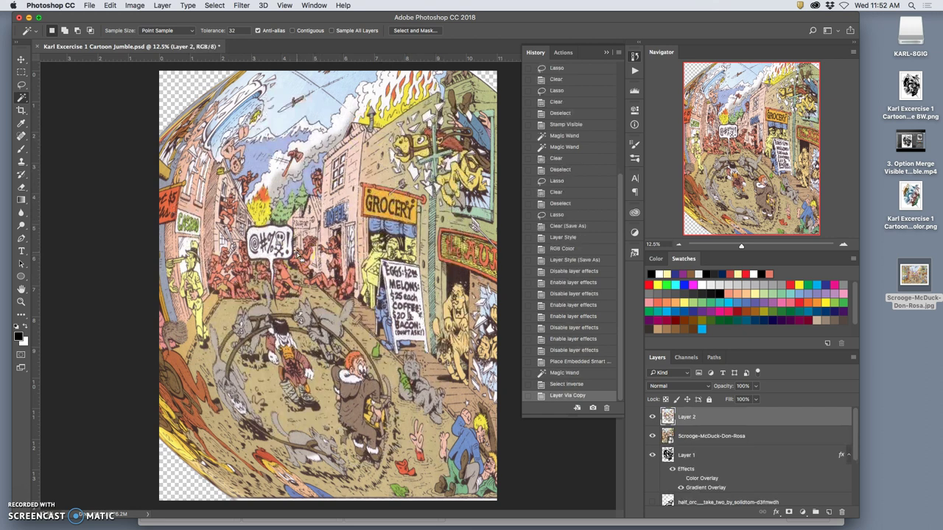
{"action": "left_click", "coordinate": [652, 437]}
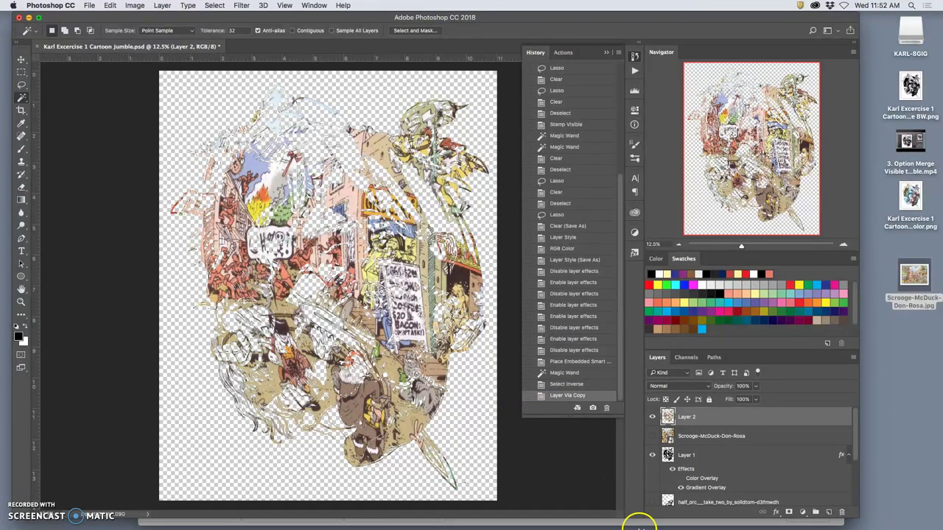
{"action": "left_click", "coordinate": [652, 455]}
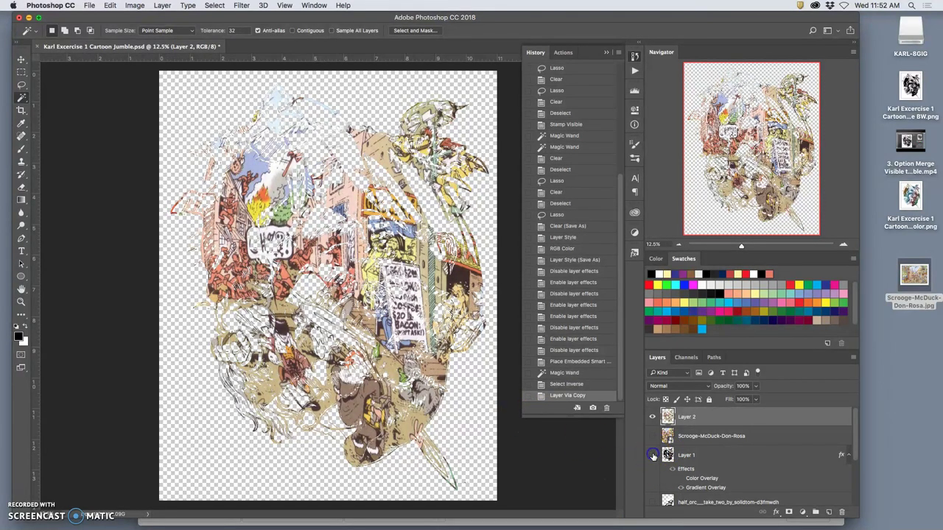
{"action": "left_click", "coordinate": [652, 456]}
{"action": "left_click", "coordinate": [652, 456]}
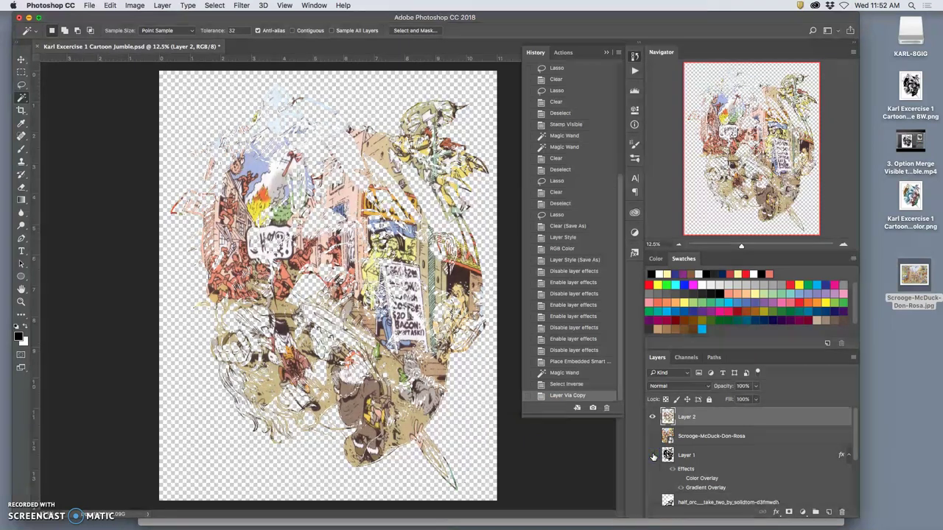
{"action": "mouse_move", "coordinate": [594, 520]}
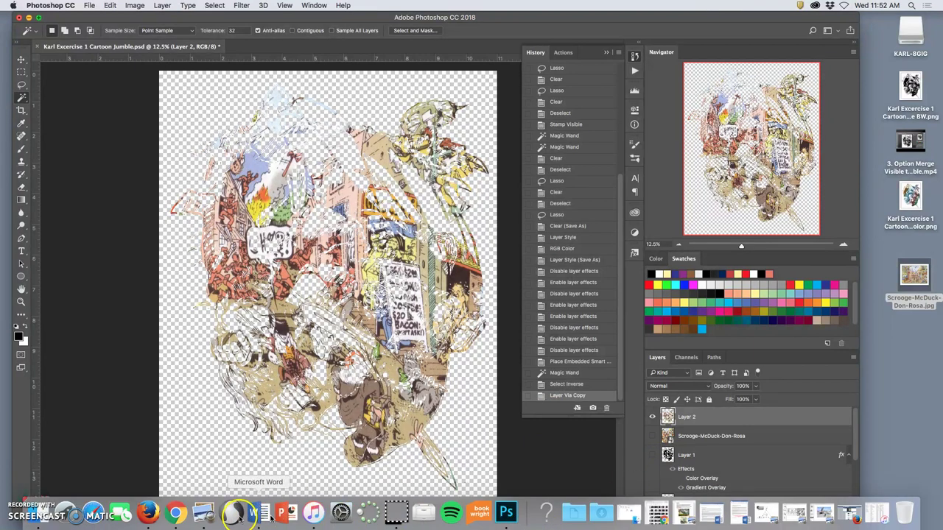
- Close the Scrooge image page and run a new Google Images search for cosmic Dr. Strange
{"action": "left_click", "coordinate": [175, 514]}
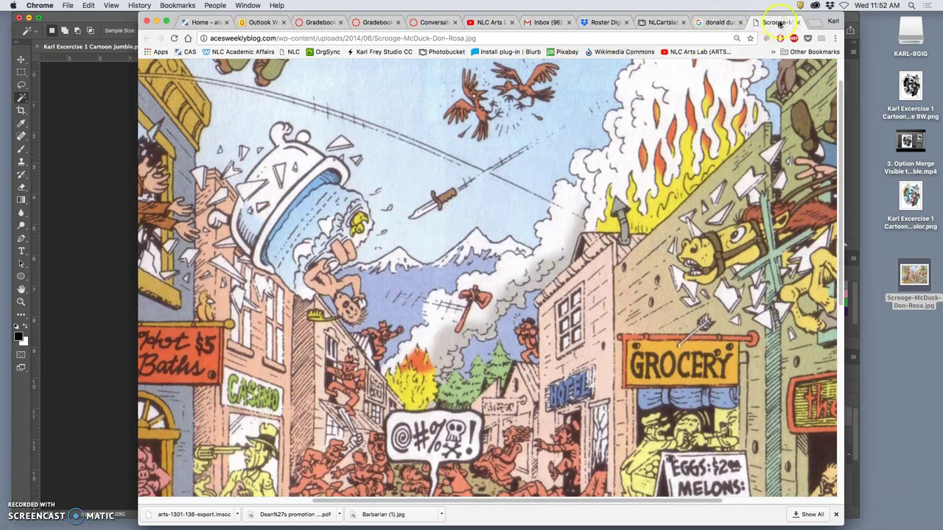
{"action": "left_click", "coordinate": [797, 22]}
{"action": "left_click", "coordinate": [492, 180]}
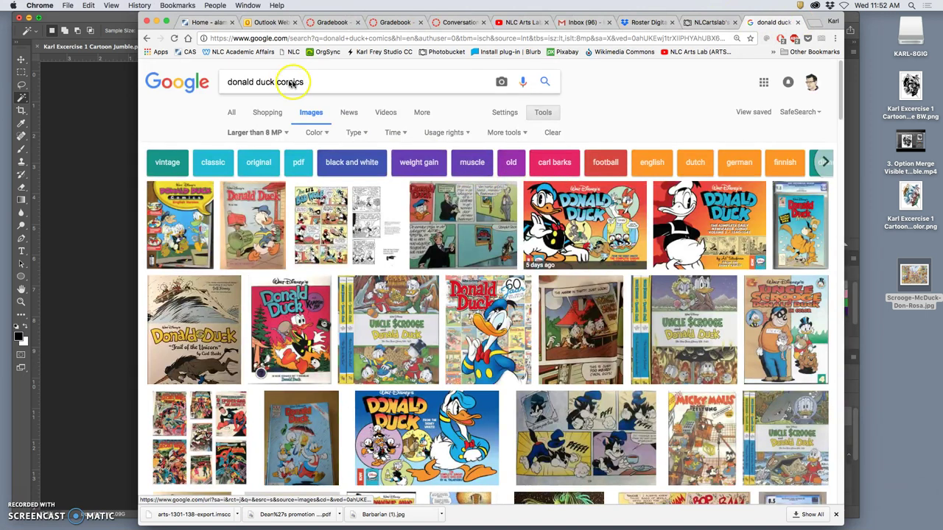
{"action": "left_click_drag", "start_coordinate": [306, 82], "coordinate": [198, 85]}
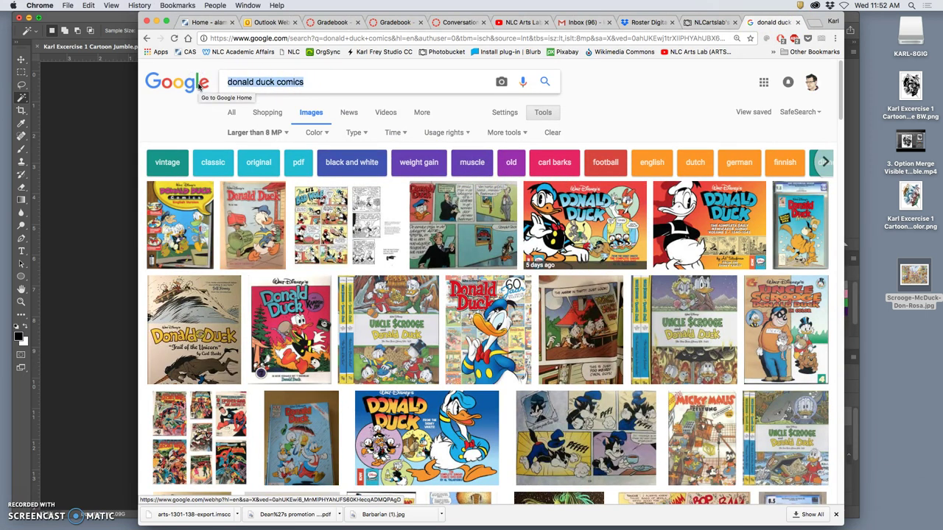
{"action": "type", "text": "cosmic dr. strange flash page"}
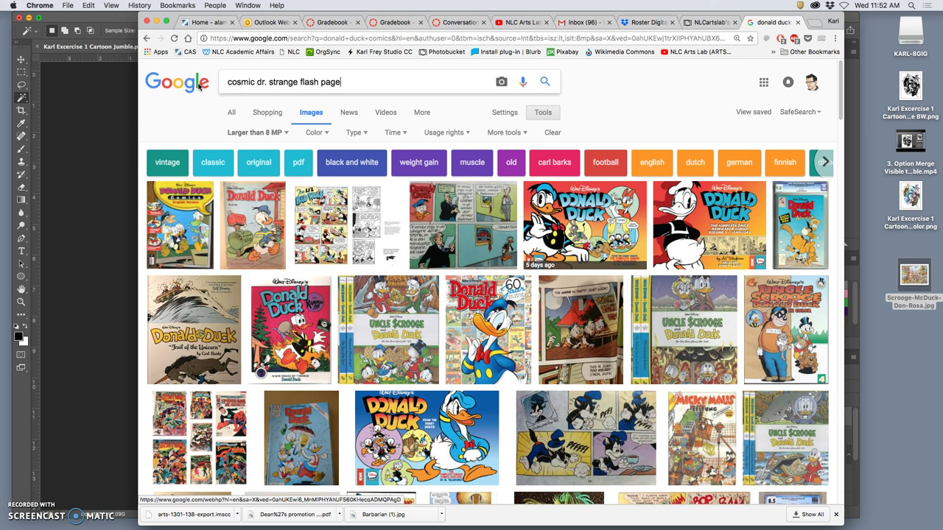
{"action": "key", "text": "Return"}
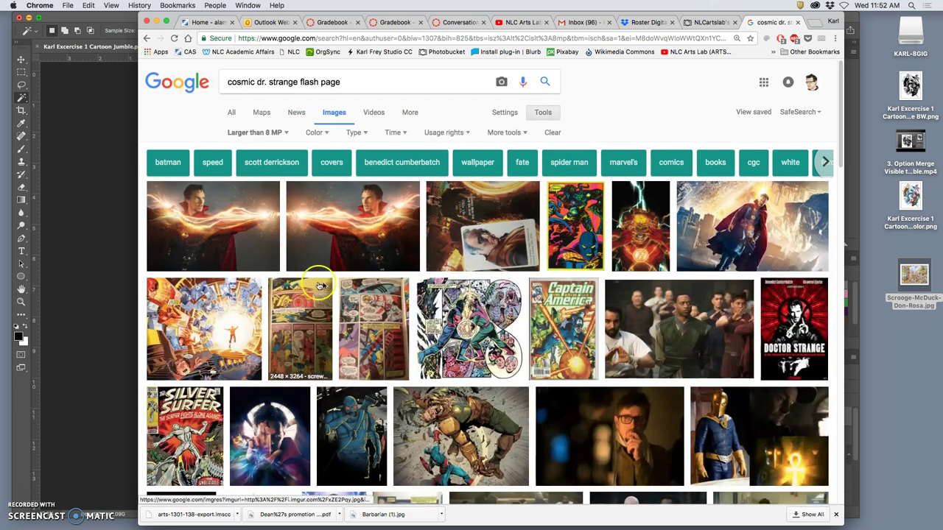
- Scroll the results and open the longboxgraveyard comic thumbnail in a new tab
{"action": "scroll", "coordinate": [339, 288], "scroll_direction": "down", "scroll_amount": 3}
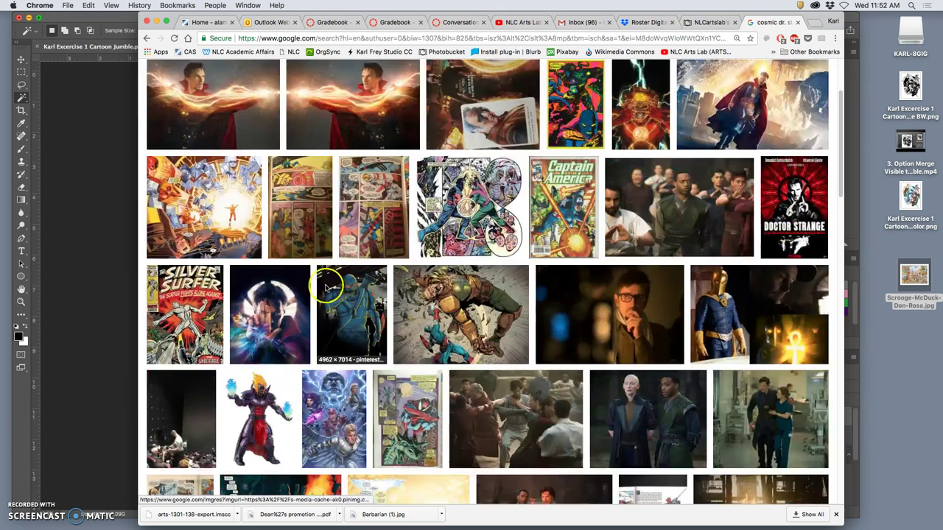
{"action": "scroll", "coordinate": [324, 282], "scroll_direction": "up", "scroll_amount": 3}
{"action": "scroll", "coordinate": [547, 385], "scroll_direction": "down", "scroll_amount": 5}
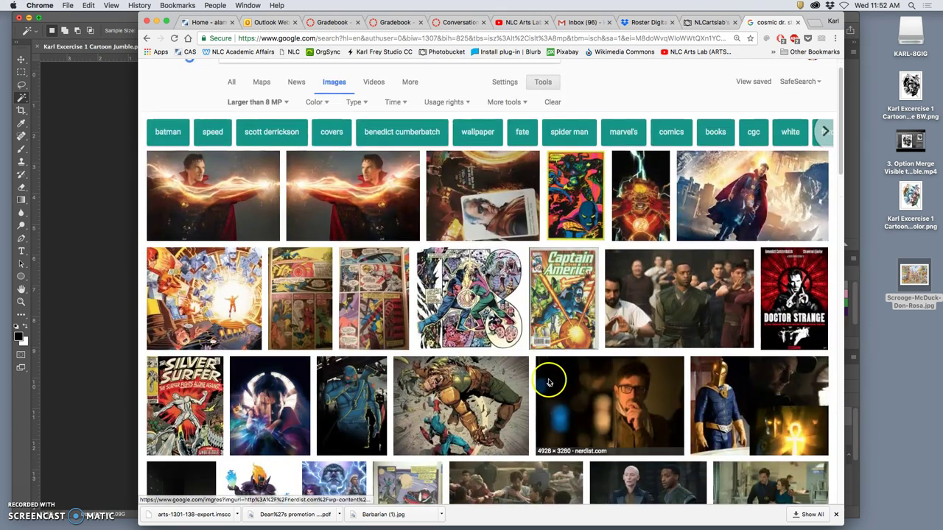
{"action": "scroll", "coordinate": [547, 381], "scroll_direction": "down", "scroll_amount": 1}
{"action": "scroll", "coordinate": [547, 381], "scroll_direction": "down", "scroll_amount": 9}
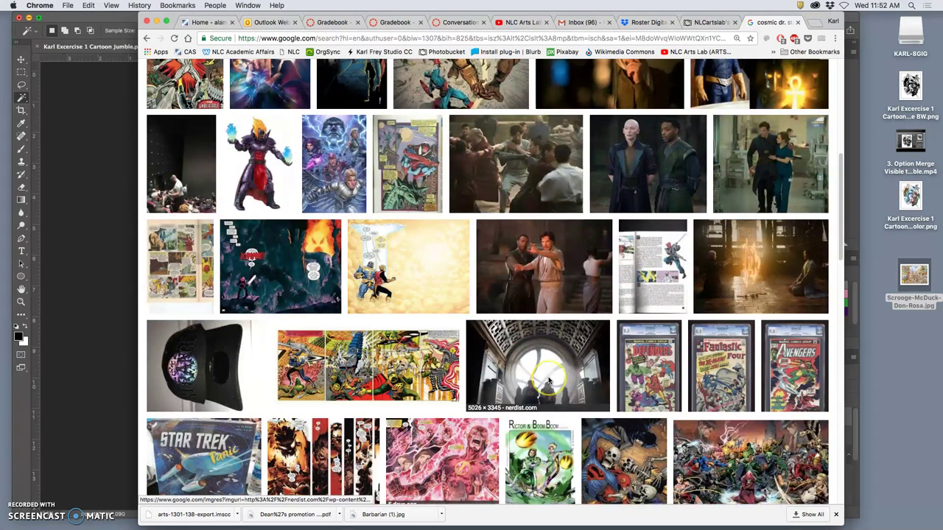
{"action": "scroll", "coordinate": [547, 381], "scroll_direction": "down", "scroll_amount": 9}
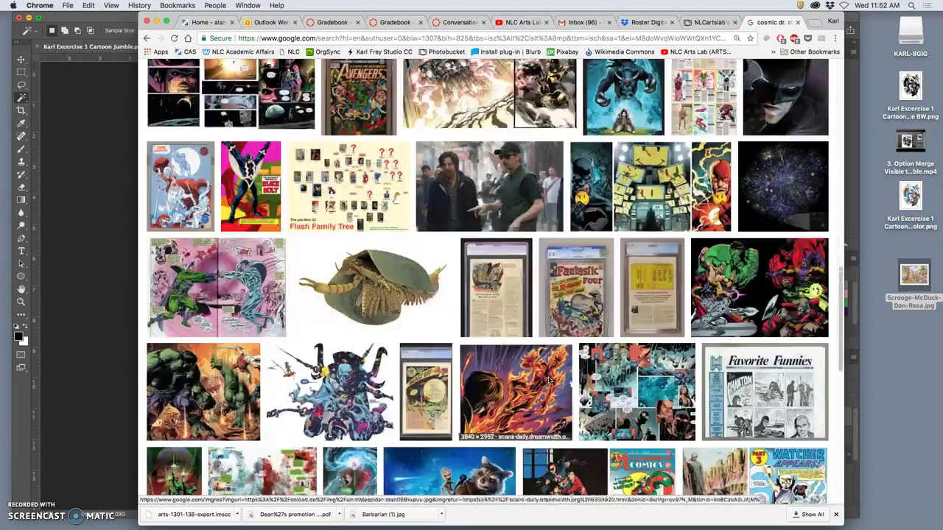
{"action": "scroll", "coordinate": [547, 381], "scroll_direction": "down", "scroll_amount": 3}
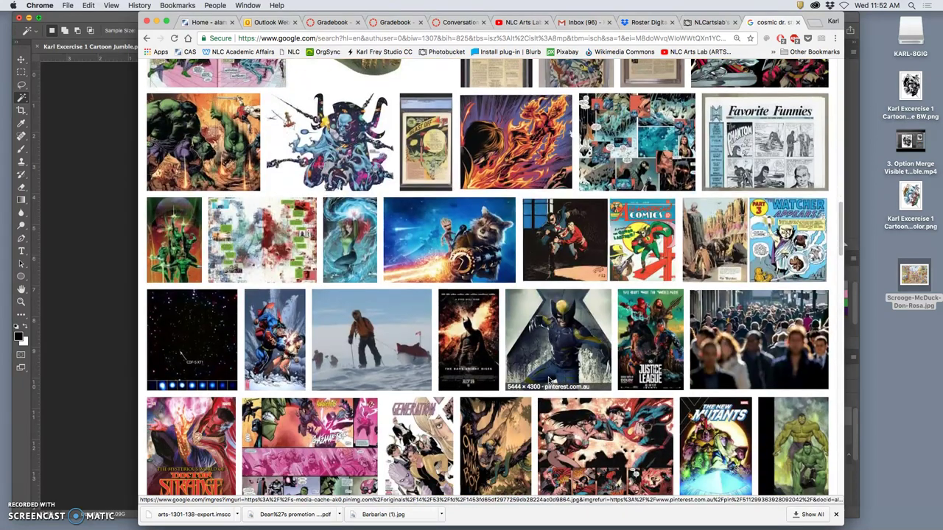
{"action": "left_click", "coordinate": [542, 375]}
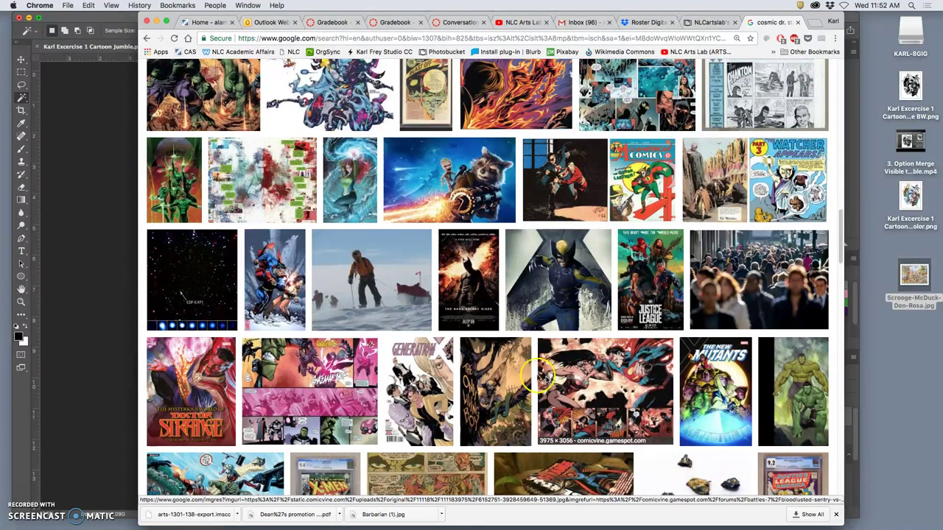
{"action": "scroll", "coordinate": [471, 350], "scroll_direction": "up", "scroll_amount": 15}
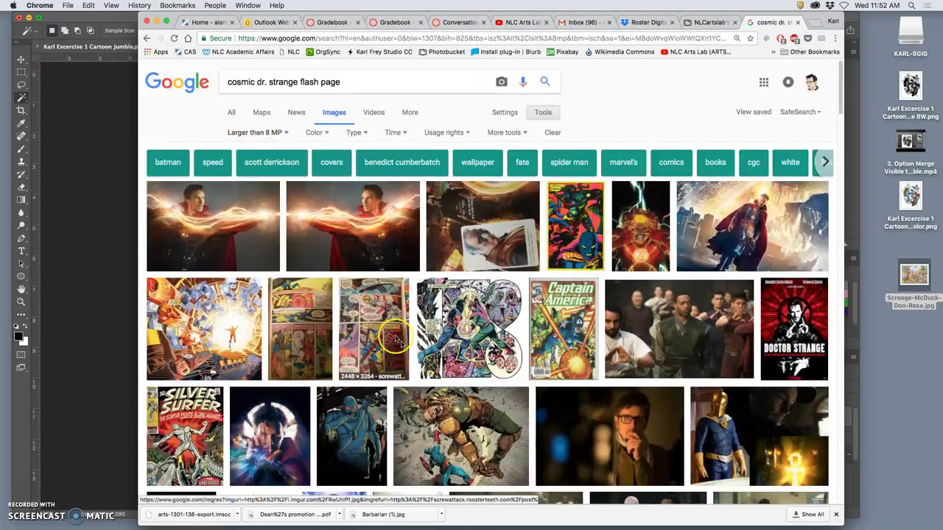
{"action": "scroll", "coordinate": [398, 342], "scroll_direction": "down", "scroll_amount": 10}
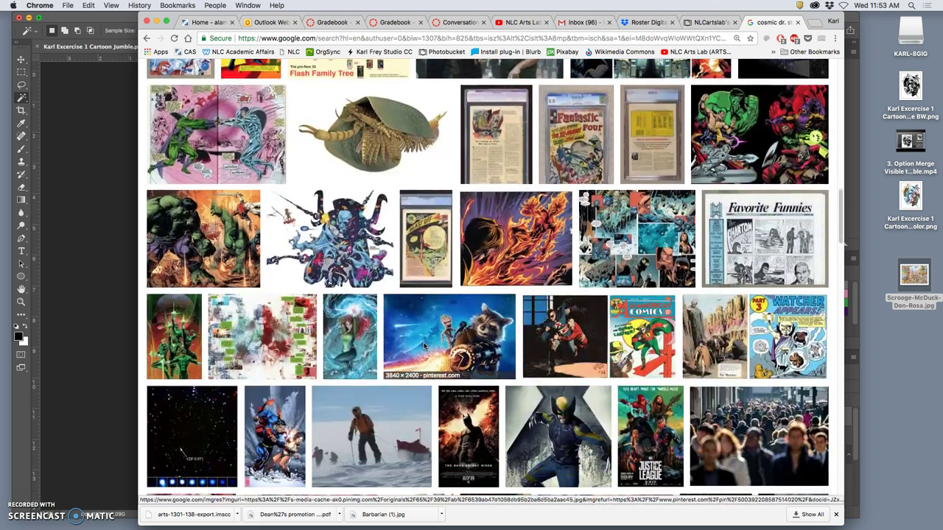
{"action": "scroll", "coordinate": [424, 347], "scroll_direction": "up", "scroll_amount": 5}
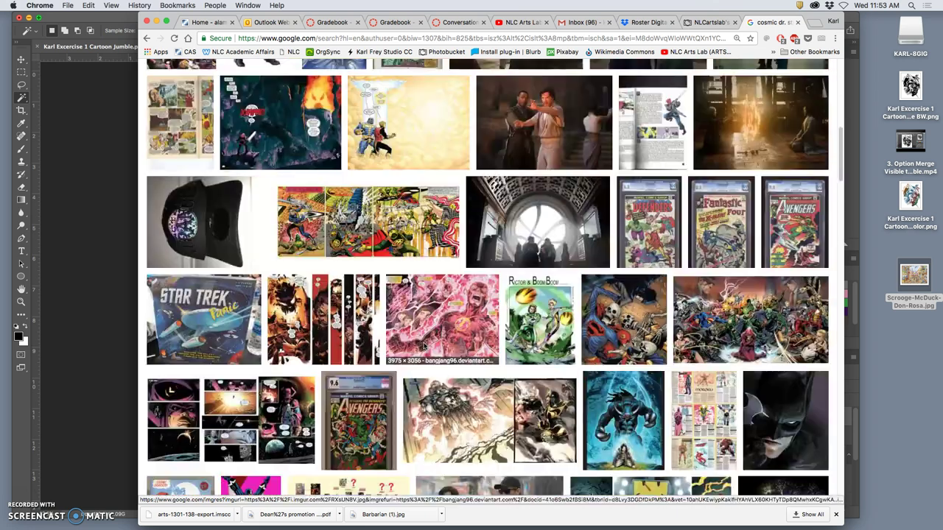
{"action": "scroll", "coordinate": [424, 346], "scroll_direction": "up", "scroll_amount": 1}
{"action": "scroll", "coordinate": [423, 345], "scroll_direction": "down", "scroll_amount": 4}
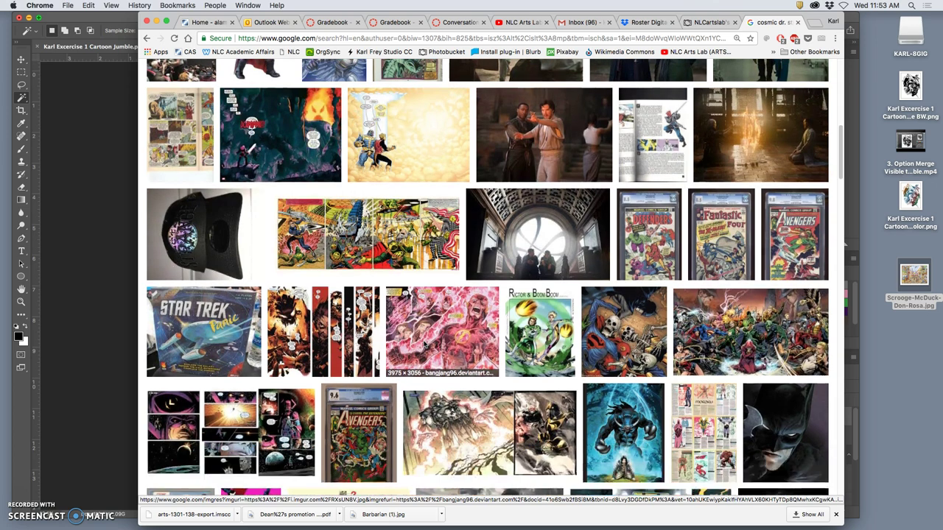
{"action": "scroll", "coordinate": [423, 344], "scroll_direction": "down", "scroll_amount": 8}
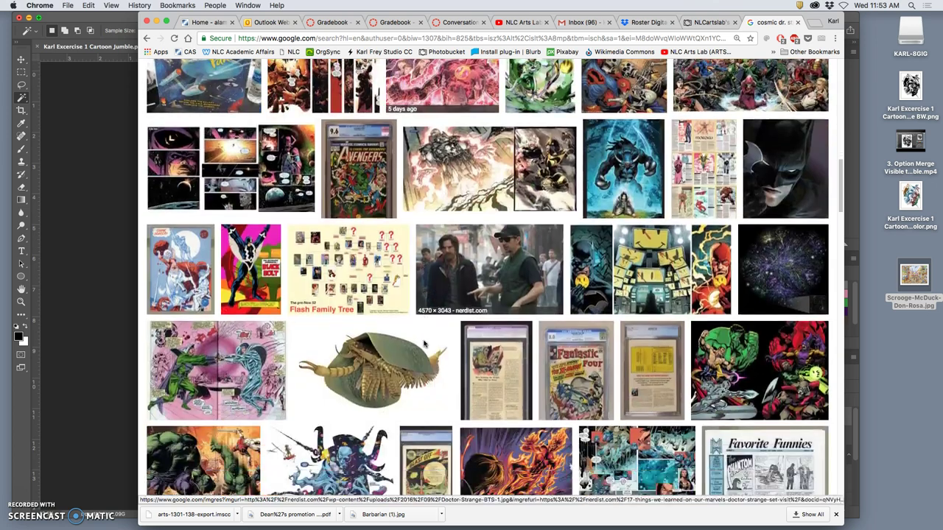
{"action": "scroll", "coordinate": [424, 345], "scroll_direction": "down", "scroll_amount": 5}
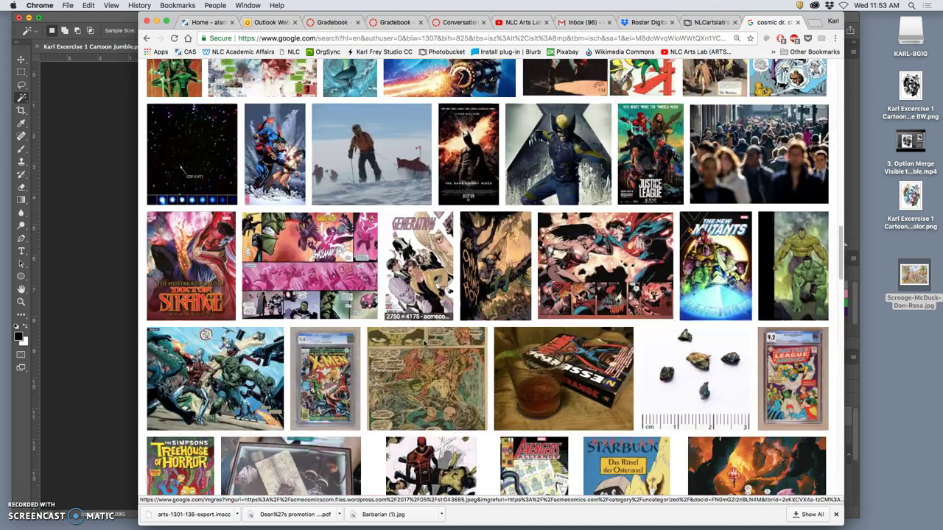
{"action": "right_click", "coordinate": [442, 233]}
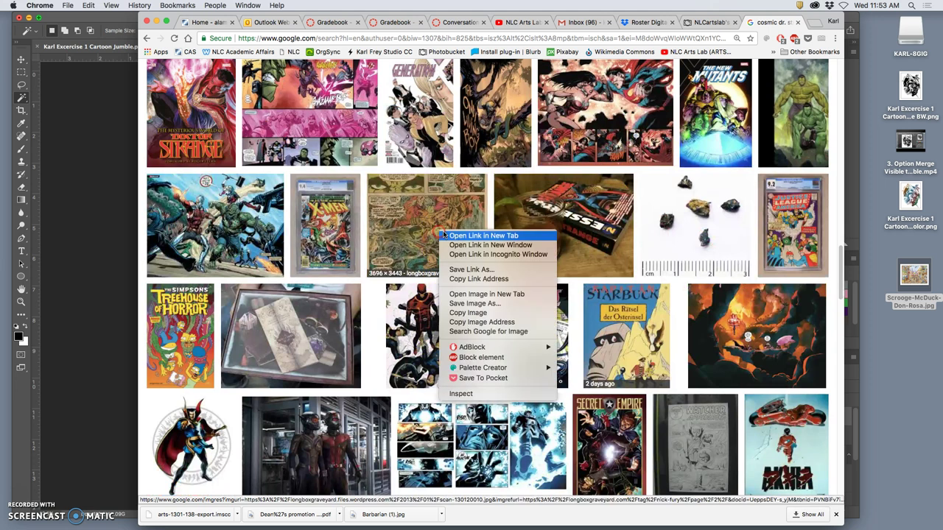
{"action": "left_click", "coordinate": [459, 236]}
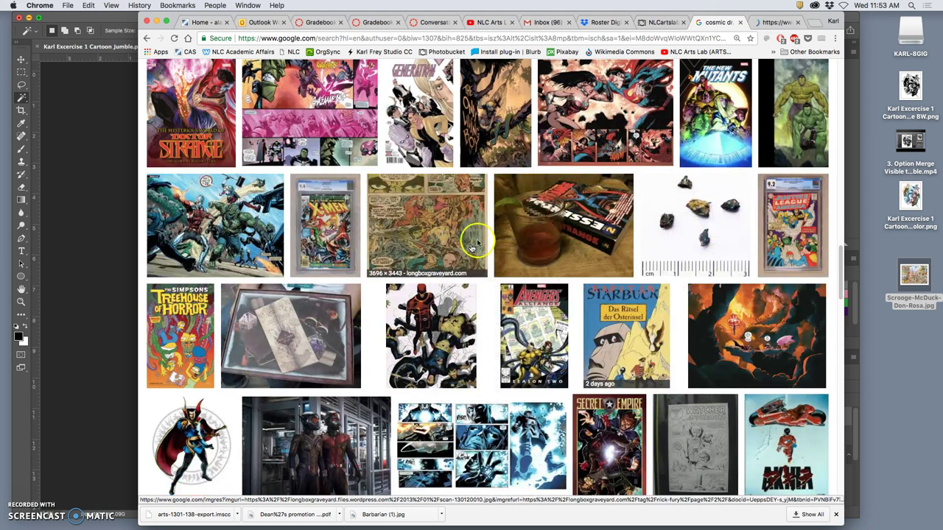
- View the longboxgraveyard comic scan at full size in its own tab, then minimize Chrome
{"action": "left_click", "coordinate": [782, 22]}
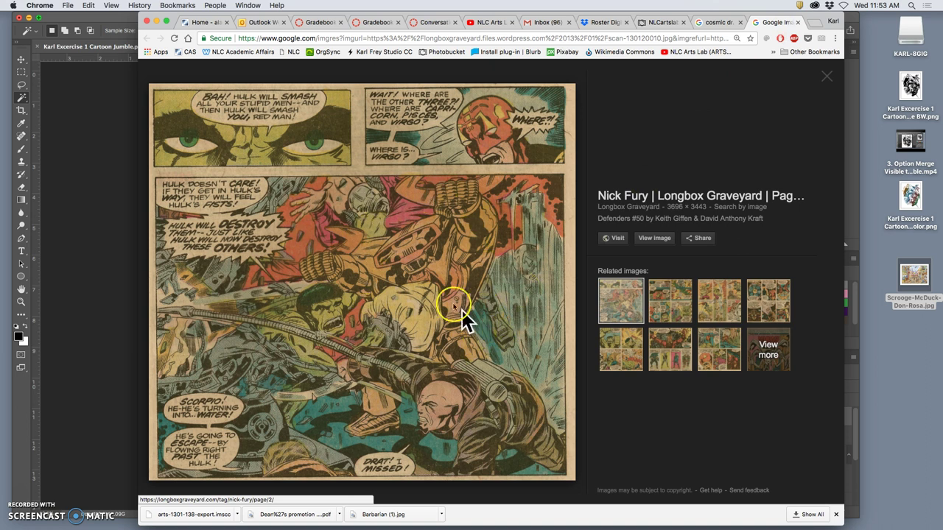
{"action": "left_click", "coordinate": [429, 284]}
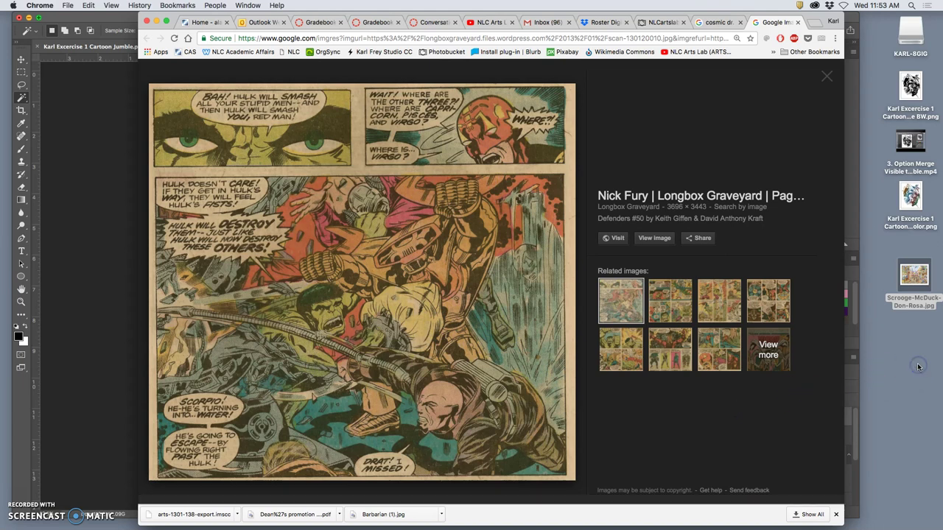
{"action": "left_click", "coordinate": [663, 239]}
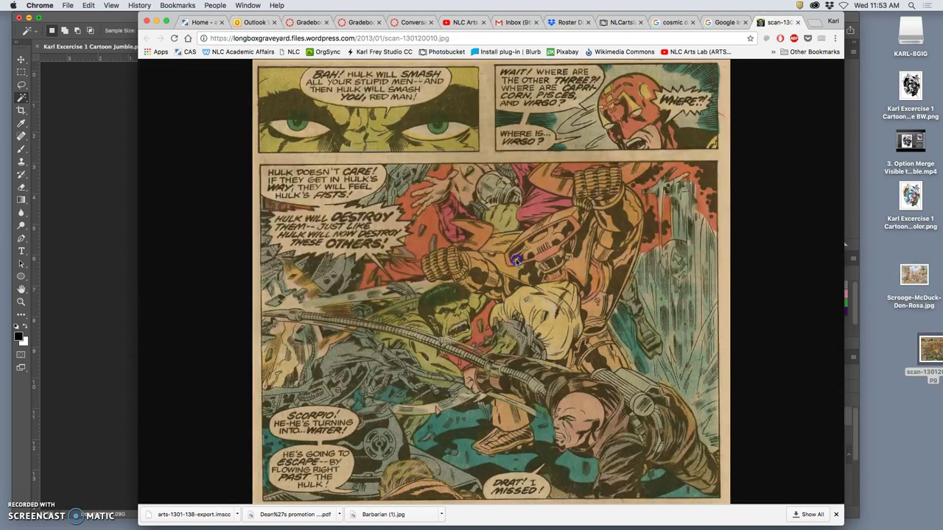
{"action": "left_click", "coordinate": [516, 260]}
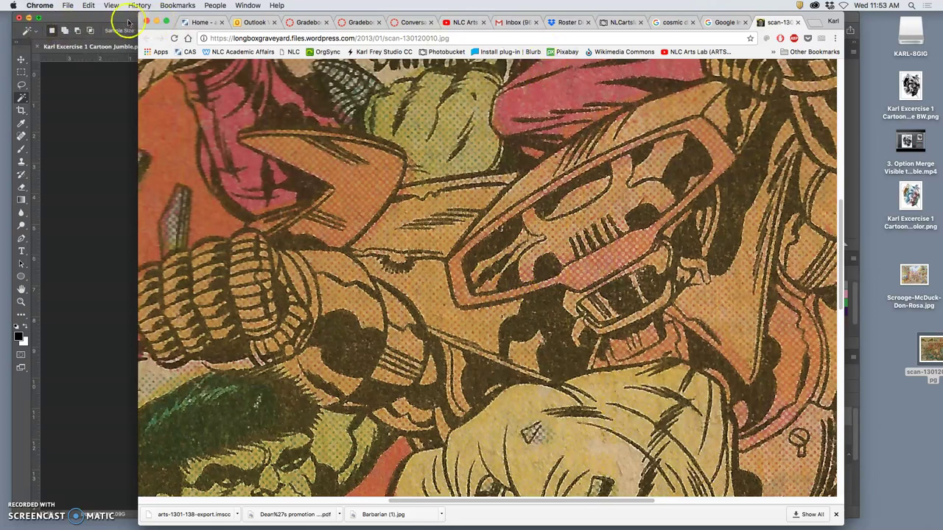
{"action": "left_click", "coordinate": [157, 22]}
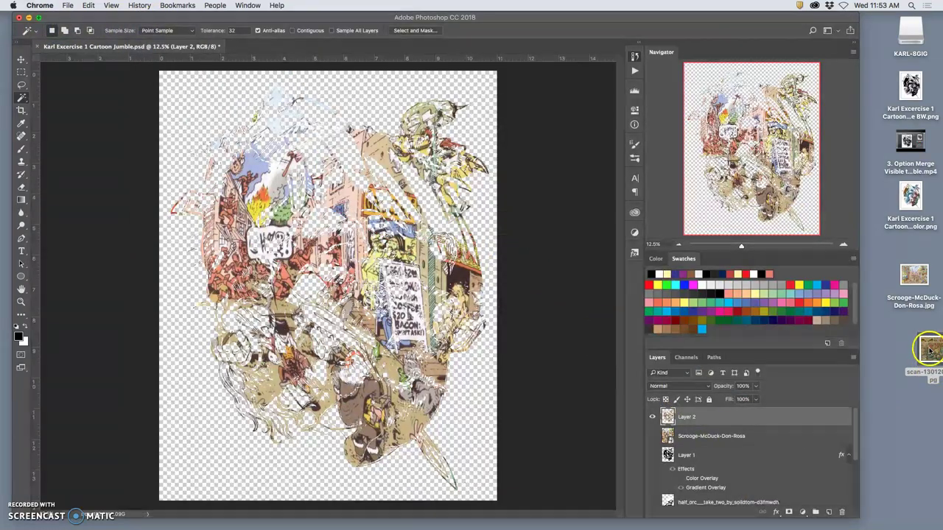
- Place the Defenders comic scan-130120010 on the canvas and warp its mesh to fill the canvas
{"action": "left_click_drag", "start_coordinate": [930, 350], "coordinate": [301, 221]}
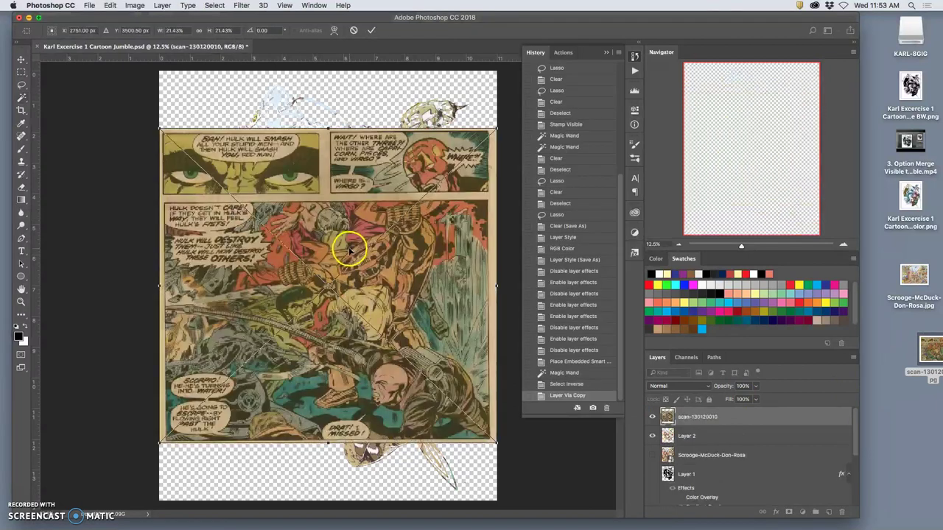
{"action": "right_click", "coordinate": [301, 210]}
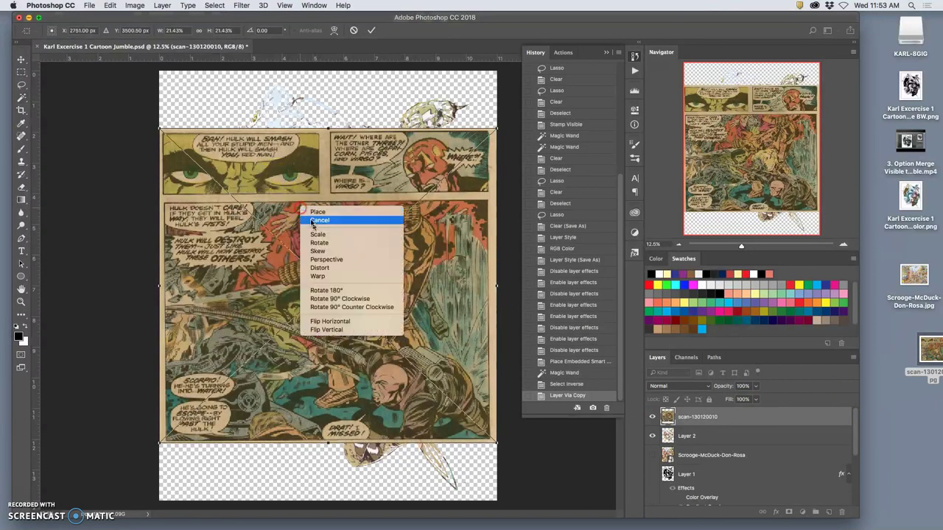
{"action": "left_click", "coordinate": [331, 277]}
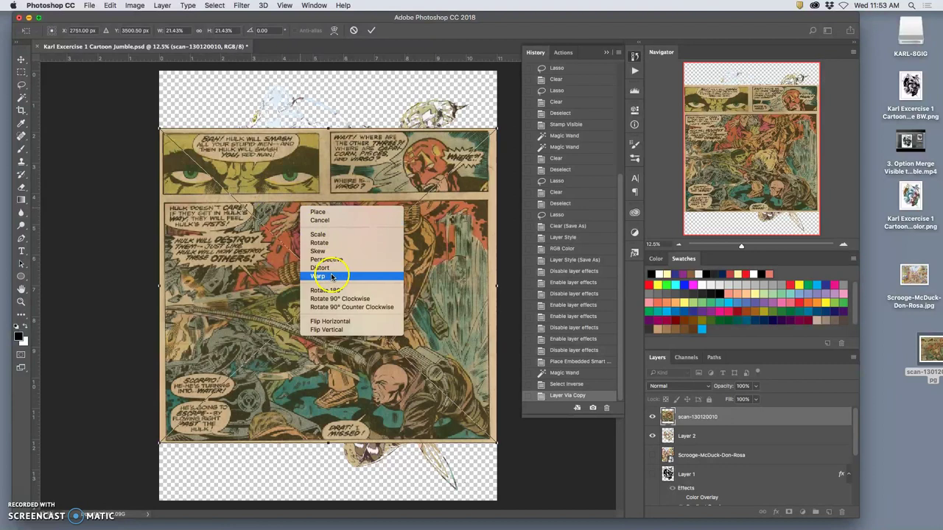
{"action": "left_click_drag", "start_coordinate": [303, 129], "coordinate": [294, 59]}
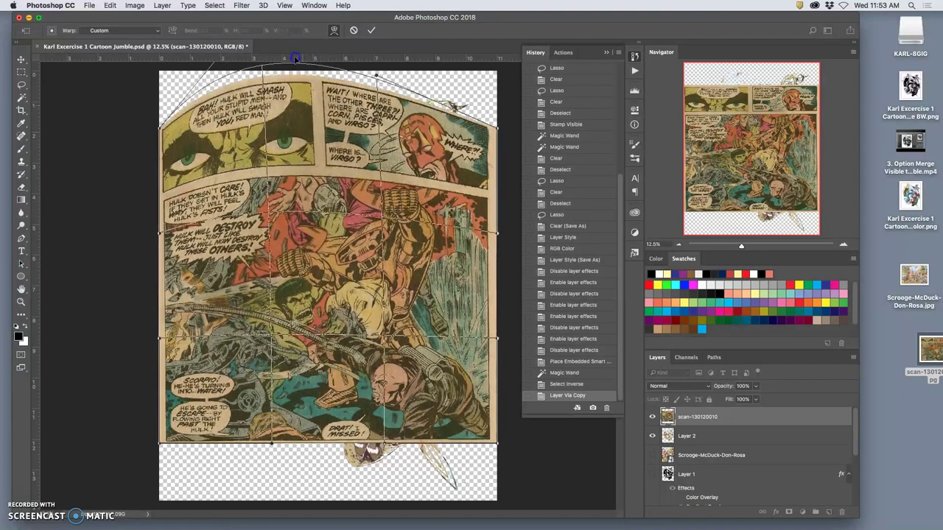
{"action": "left_click_drag", "start_coordinate": [331, 243], "coordinate": [325, 199]}
{"action": "left_click_drag", "start_coordinate": [413, 265], "coordinate": [416, 162]}
{"action": "left_click_drag", "start_coordinate": [348, 422], "coordinate": [213, 514]}
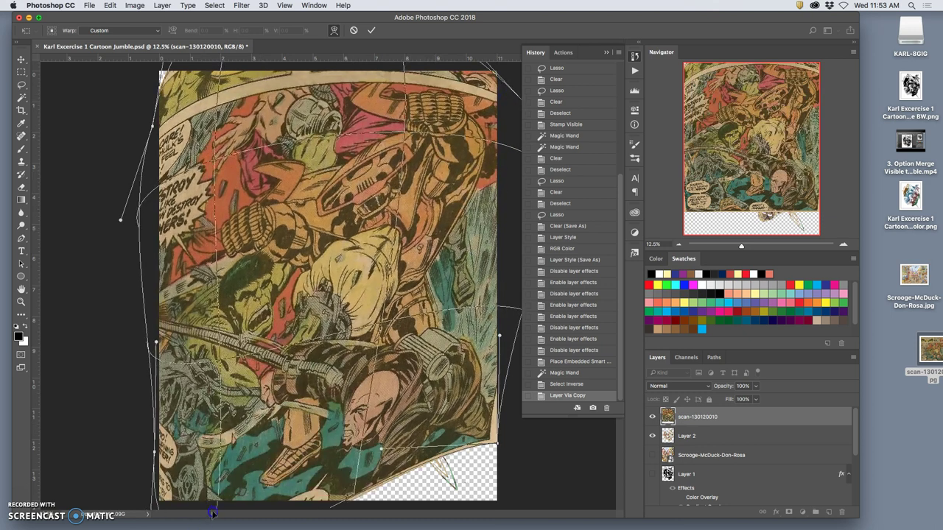
{"action": "left_click_drag", "start_coordinate": [421, 437], "coordinate": [480, 477]}
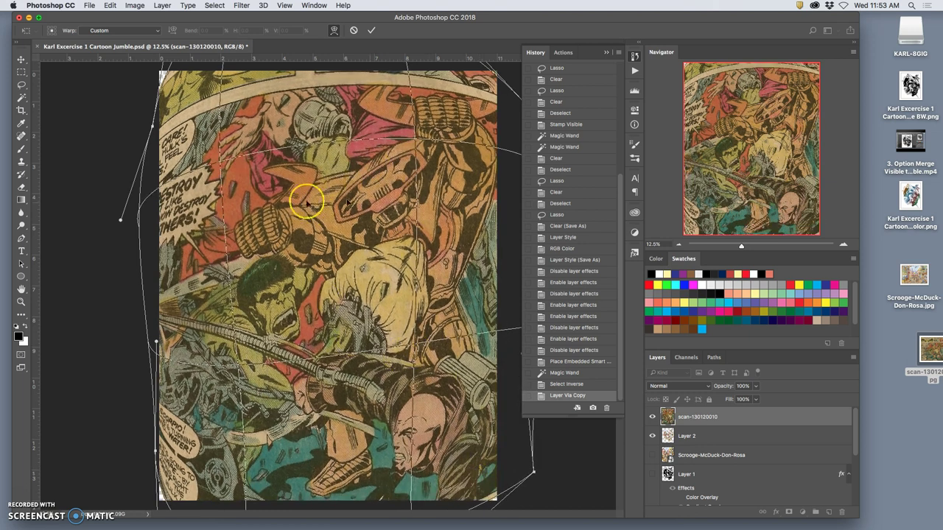
{"action": "left_click_drag", "start_coordinate": [193, 208], "coordinate": [229, 230]}
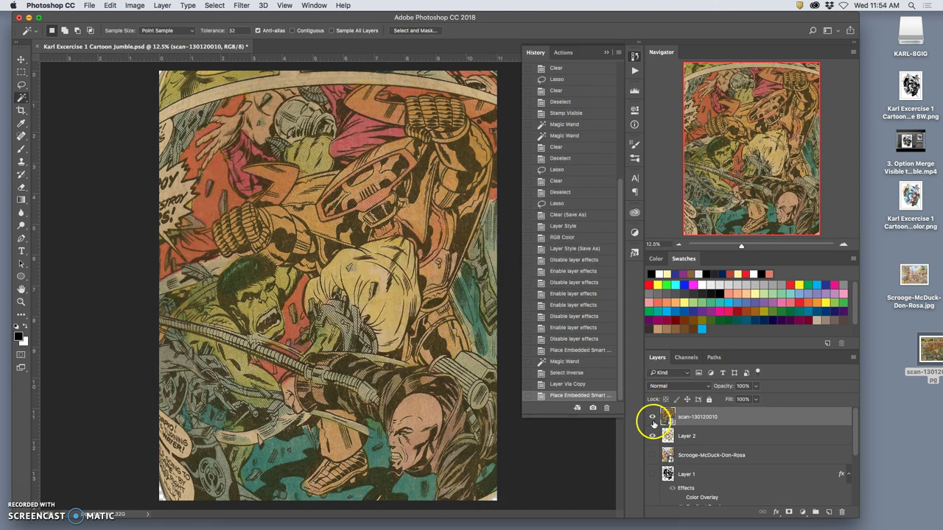
- Hide the scan and Layer 2, show Layer 1, and select its line drawing via Magic Wand and Inverse
{"action": "left_click", "coordinate": [651, 417]}
{"action": "left_click", "coordinate": [654, 439]}
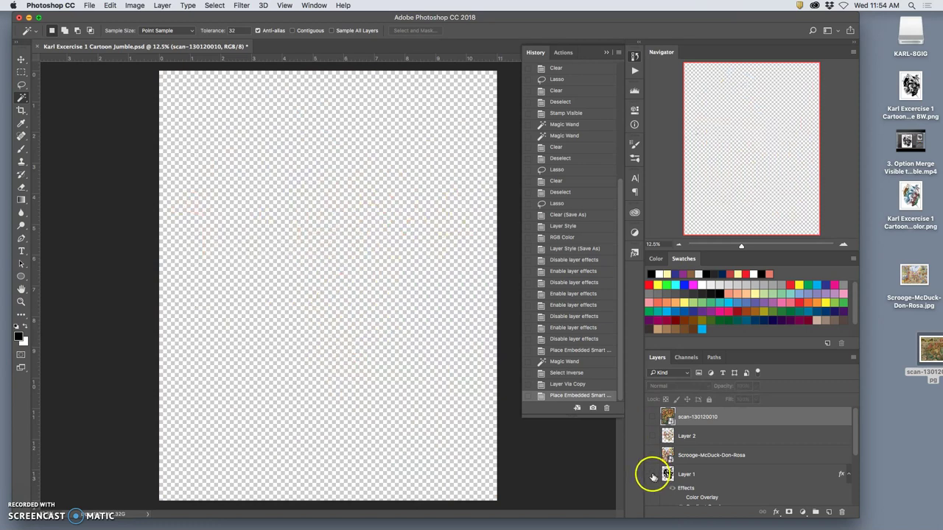
{"action": "left_click", "coordinate": [654, 472]}
{"action": "left_click", "coordinate": [711, 475]}
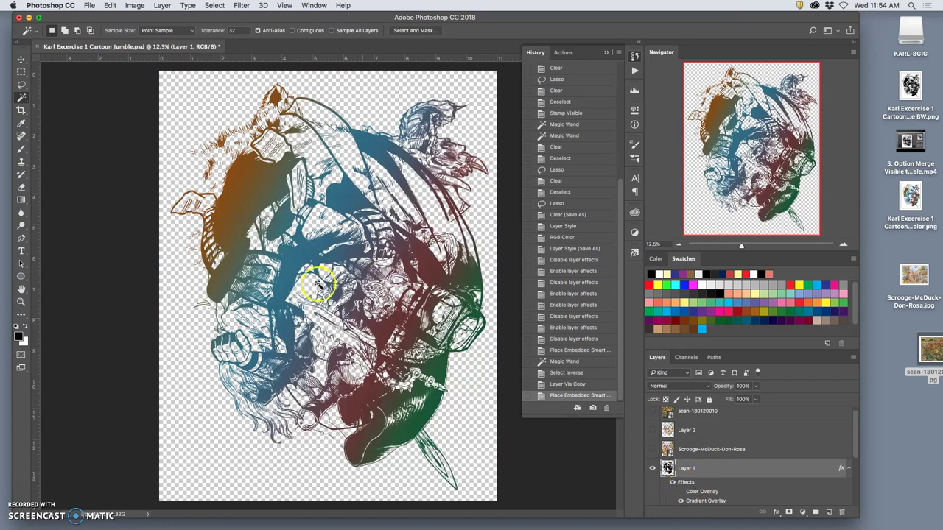
{"action": "left_click", "coordinate": [189, 104]}
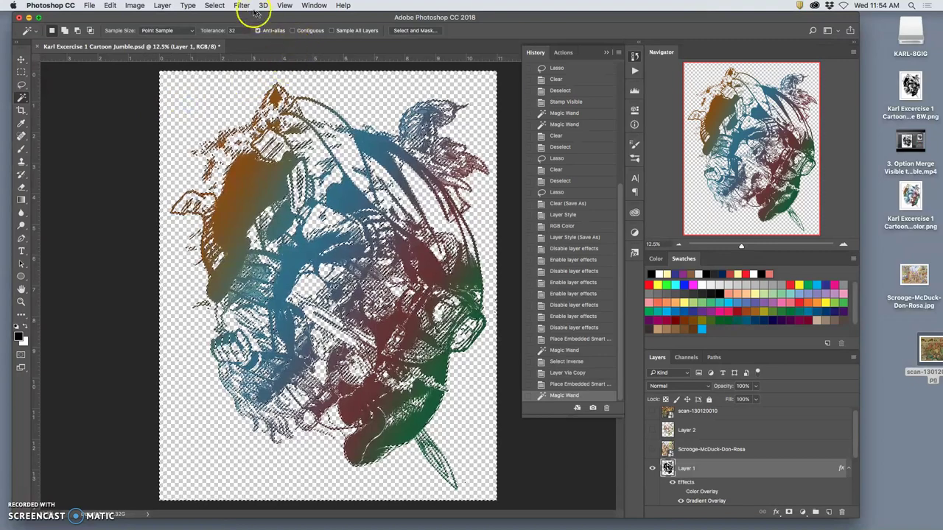
{"action": "left_click", "coordinate": [214, 5]}
{"action": "left_click", "coordinate": [224, 44]}
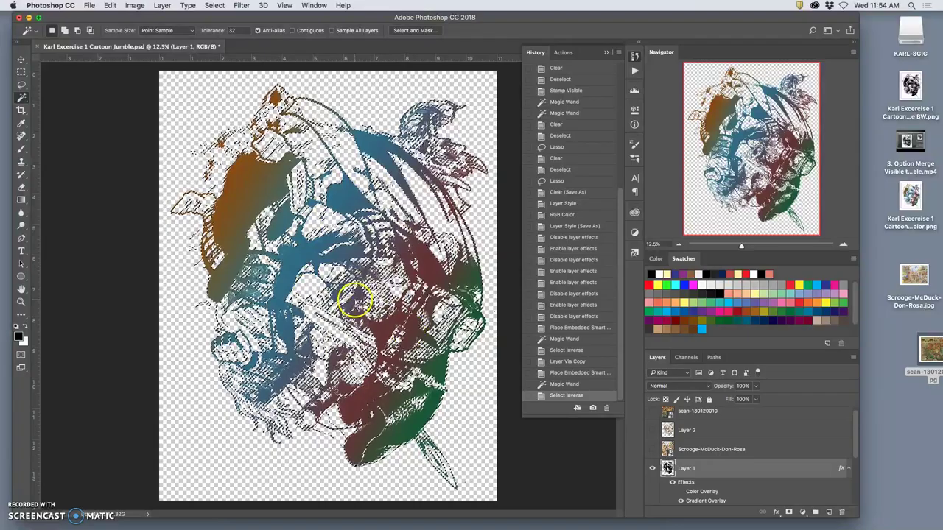
- Copy the selected part of the comic scan to a new Layer 3 and hide the full scan
{"action": "scroll", "coordinate": [695, 435], "scroll_direction": "up", "scroll_amount": 1}
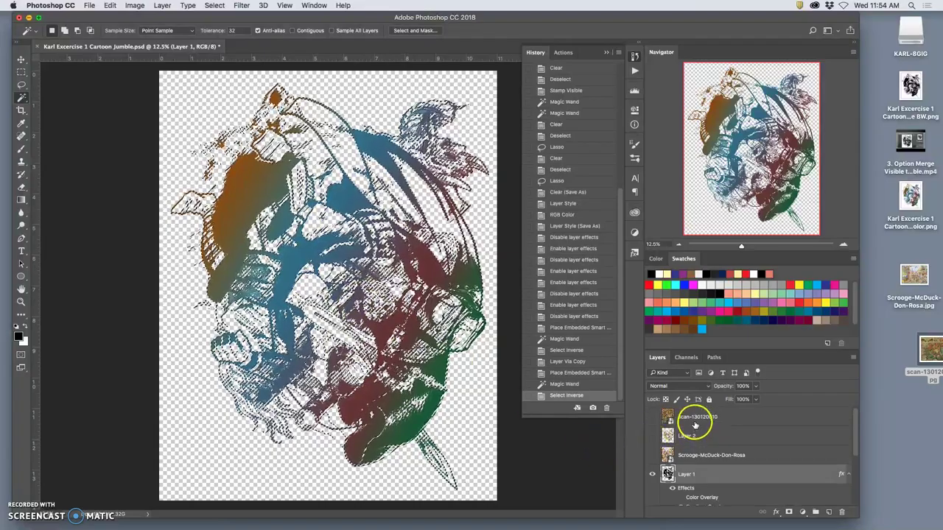
{"action": "left_click", "coordinate": [694, 426]}
{"action": "left_click", "coordinate": [652, 417]}
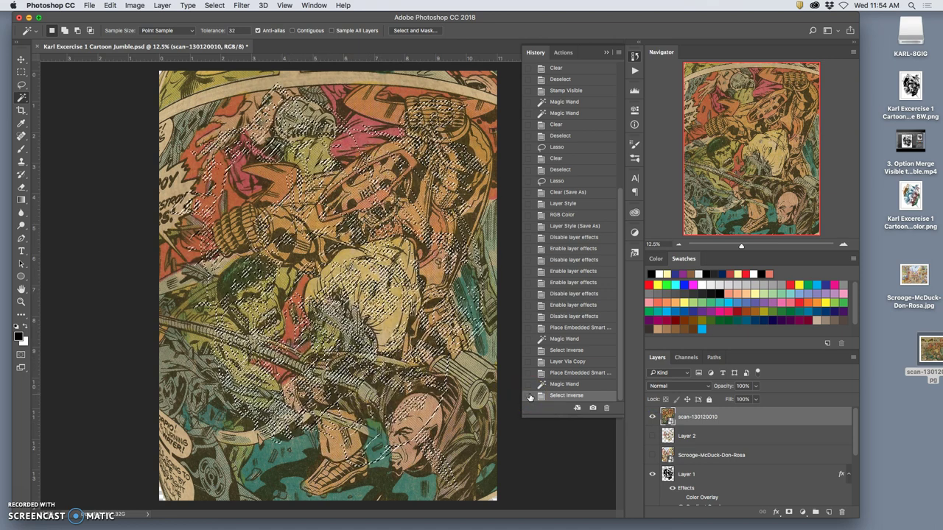
{"action": "key", "text": "super+j"}
{"action": "left_click", "coordinate": [652, 436]}
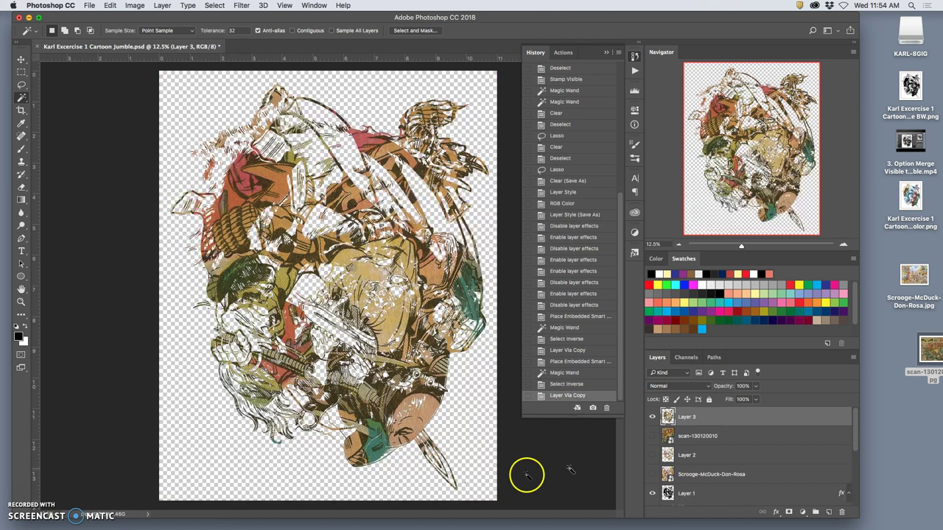
{"action": "left_click", "coordinate": [651, 418]}
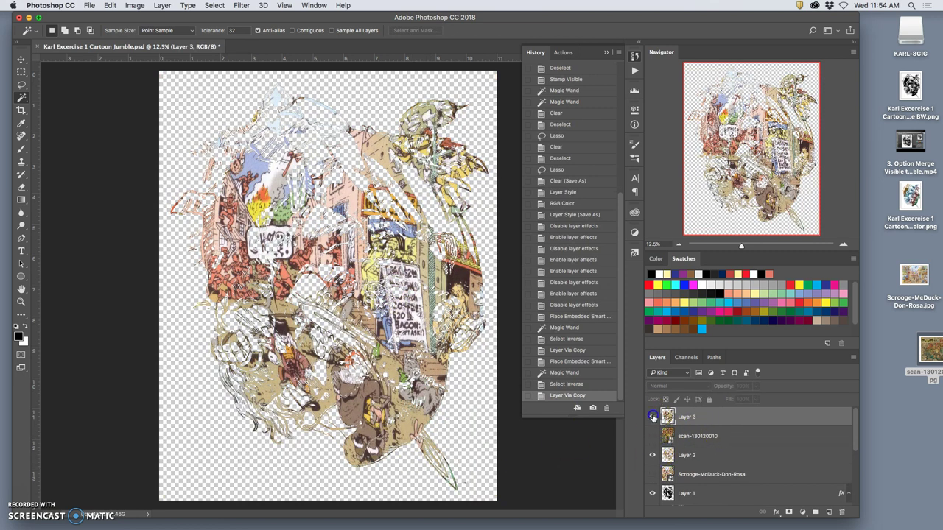
- Show Layer 3 again and lower its opacity
{"action": "left_click", "coordinate": [651, 418]}
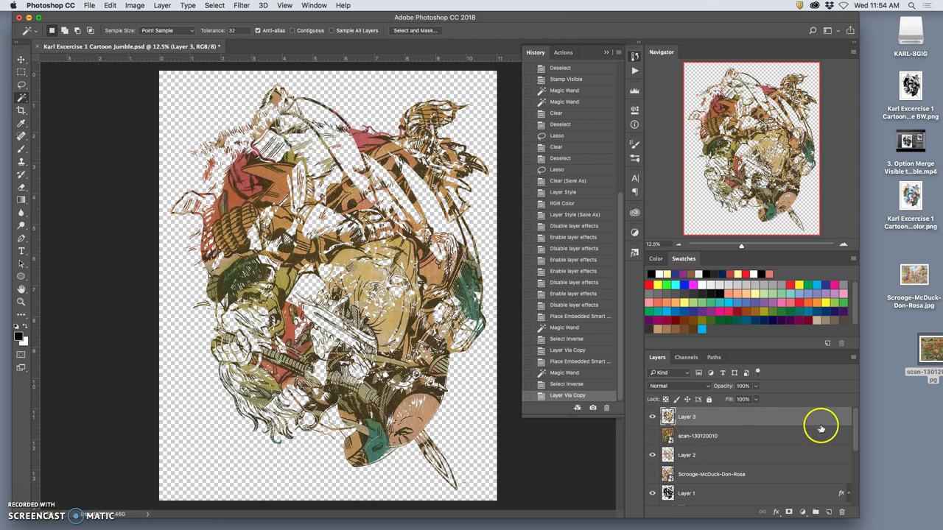
{"action": "left_click", "coordinate": [755, 386]}
{"action": "left_click_drag", "start_coordinate": [752, 400], "coordinate": [729, 400]}
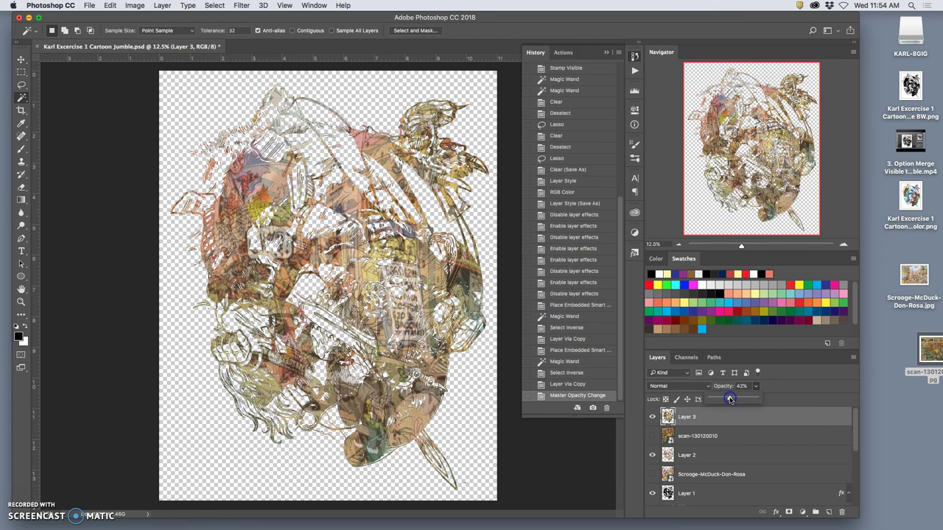
- Try a lower Layer 2 opacity and toggle Layer 1's Color Overlay, then set Layer 2 to 100%
{"action": "scroll", "coordinate": [718, 464], "scroll_direction": "down", "scroll_amount": 1}
{"action": "left_click", "coordinate": [712, 458]}
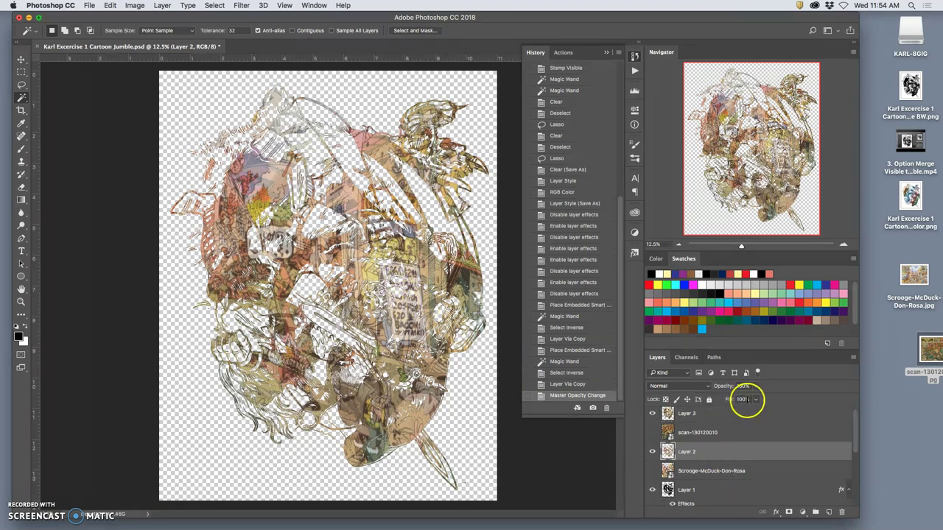
{"action": "left_click_drag", "start_coordinate": [754, 386], "coordinate": [732, 399]}
{"action": "scroll", "coordinate": [750, 450], "scroll_direction": "down", "scroll_amount": 2}
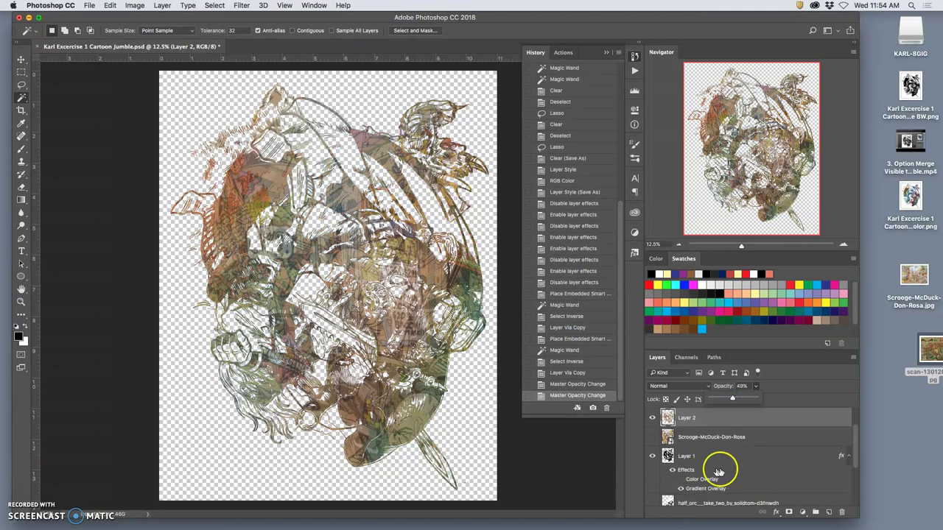
{"action": "left_click", "coordinate": [680, 480]}
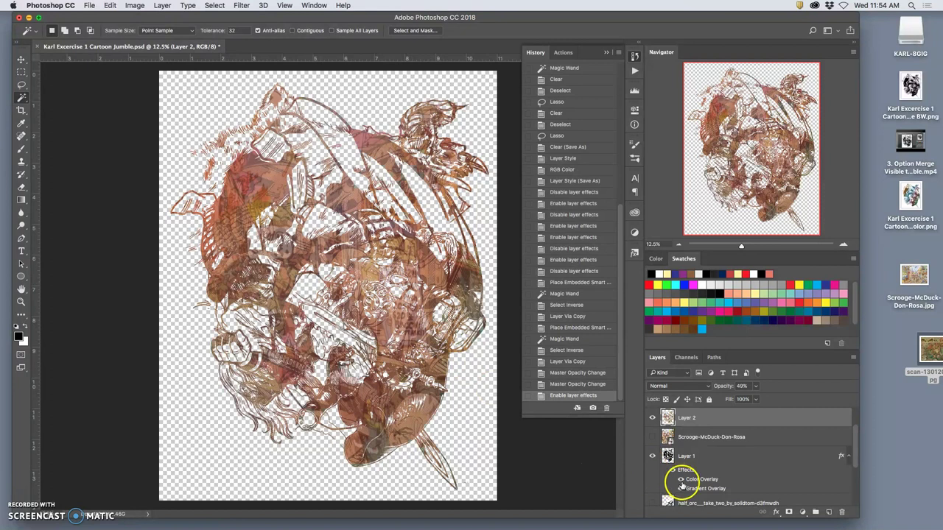
{"action": "left_click", "coordinate": [680, 479]}
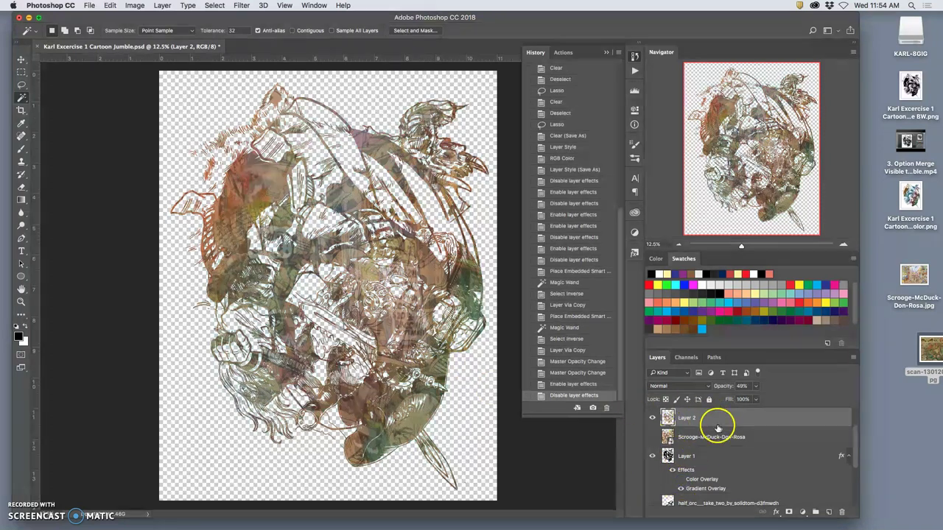
{"action": "scroll", "coordinate": [718, 427], "scroll_direction": "up", "scroll_amount": 1}
{"action": "left_click", "coordinate": [756, 387]}
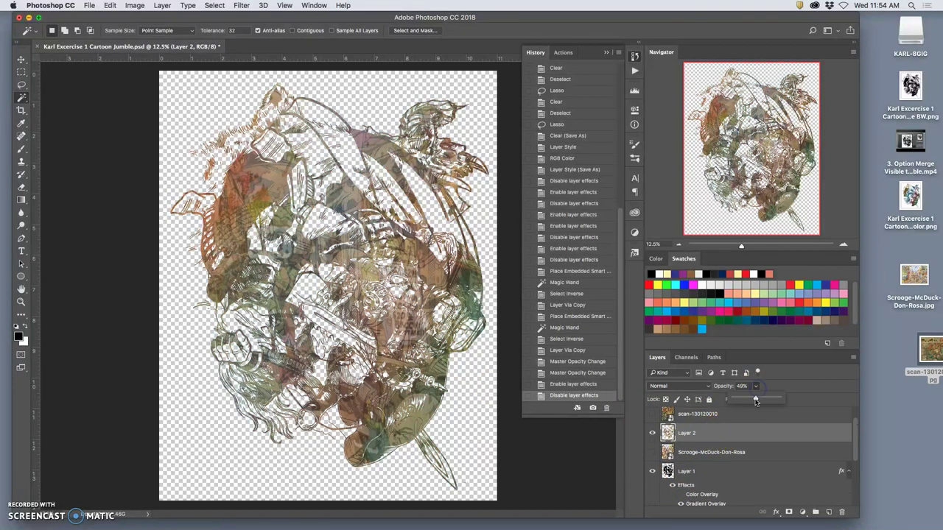
{"action": "left_click_drag", "start_coordinate": [755, 401], "coordinate": [801, 402]}
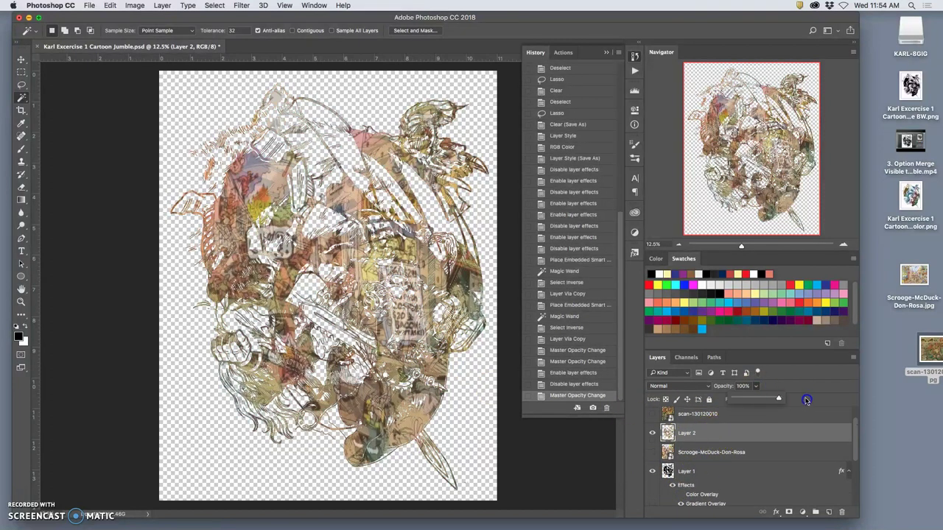
- Erase several patches of Layer 2 near the centre and lower its opacity to 66%
{"action": "left_click", "coordinate": [22, 188]}
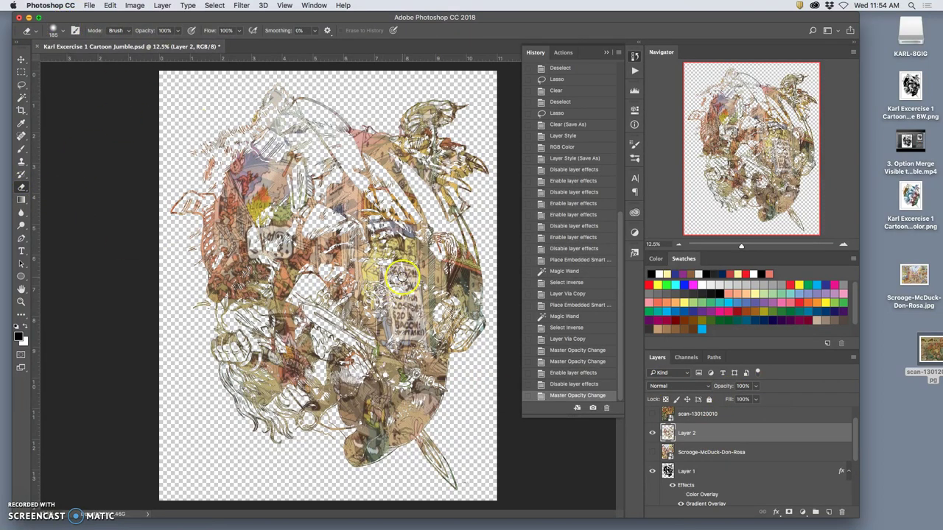
{"action": "mouse_move", "coordinate": [421, 304]}
{"action": "left_mouse_down"}
{"action": "mouse_move", "coordinate": [388, 310]}
{"action": "mouse_move", "coordinate": [426, 324]}
{"action": "mouse_move", "coordinate": [392, 335]}
{"action": "left_mouse_up"}
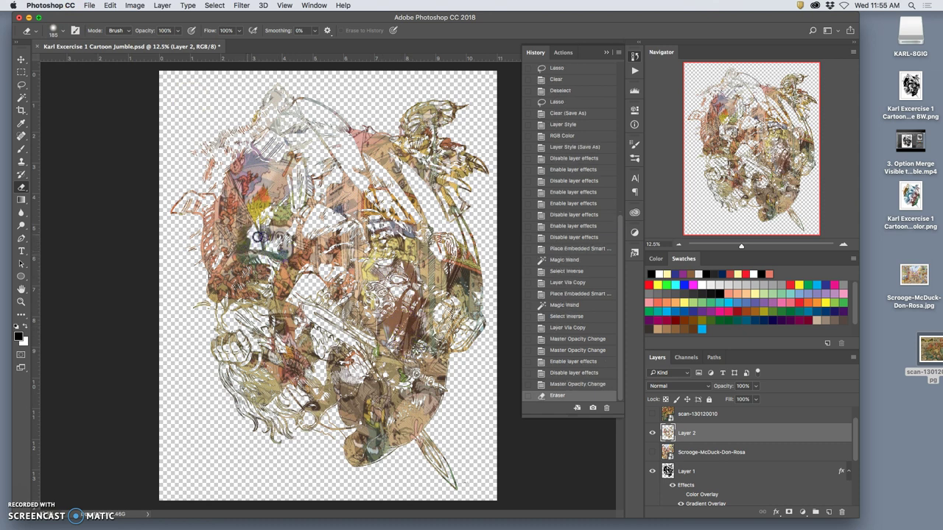
{"action": "left_click", "coordinate": [292, 251]}
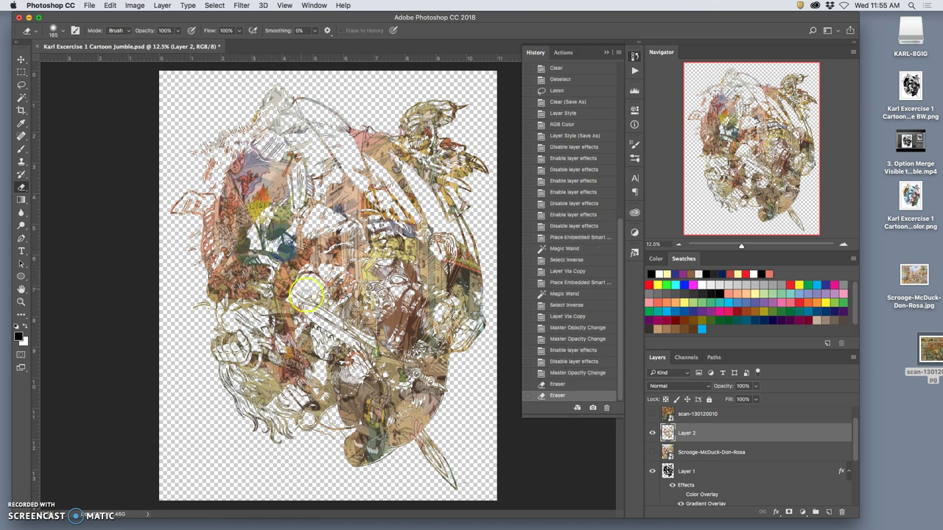
{"action": "left_click_drag", "start_coordinate": [244, 247], "coordinate": [248, 230]}
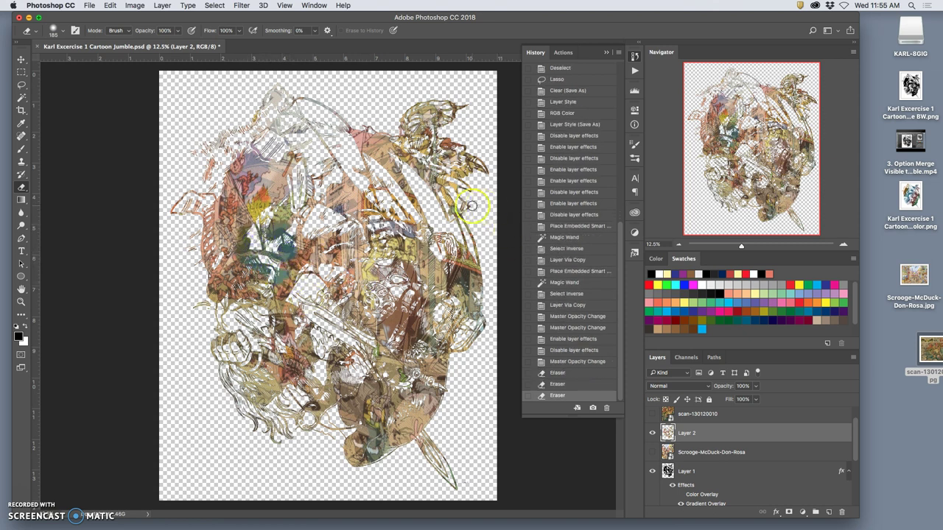
{"action": "left_click", "coordinate": [253, 229]}
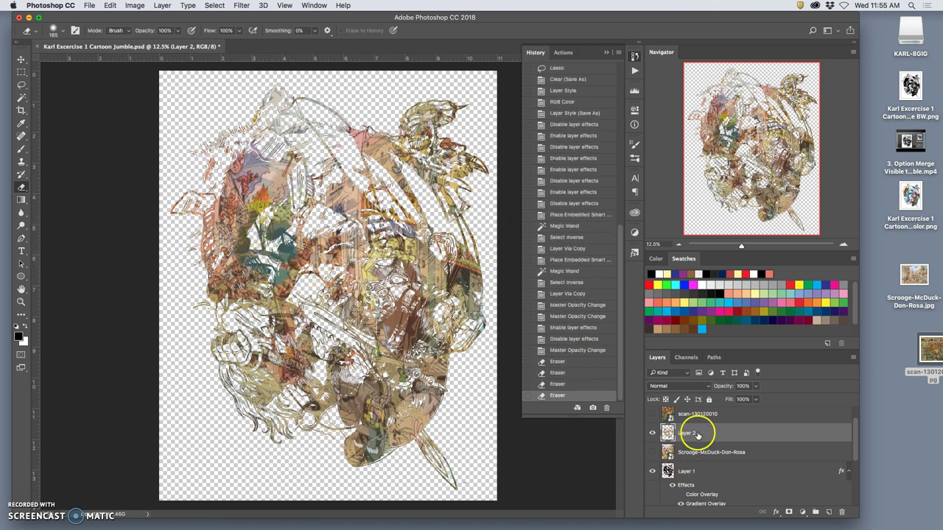
{"action": "left_click", "coordinate": [755, 386]}
{"action": "left_click_drag", "start_coordinate": [756, 401], "coordinate": [741, 400]}
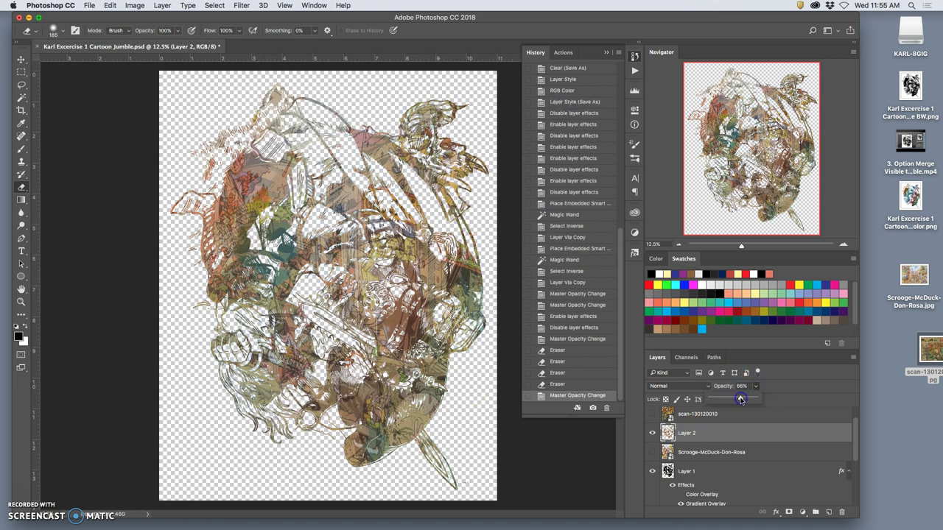
- Add Layer 3 at about 60% opacity and erase part of it near the sword tip
{"action": "key", "text": "super+j"}
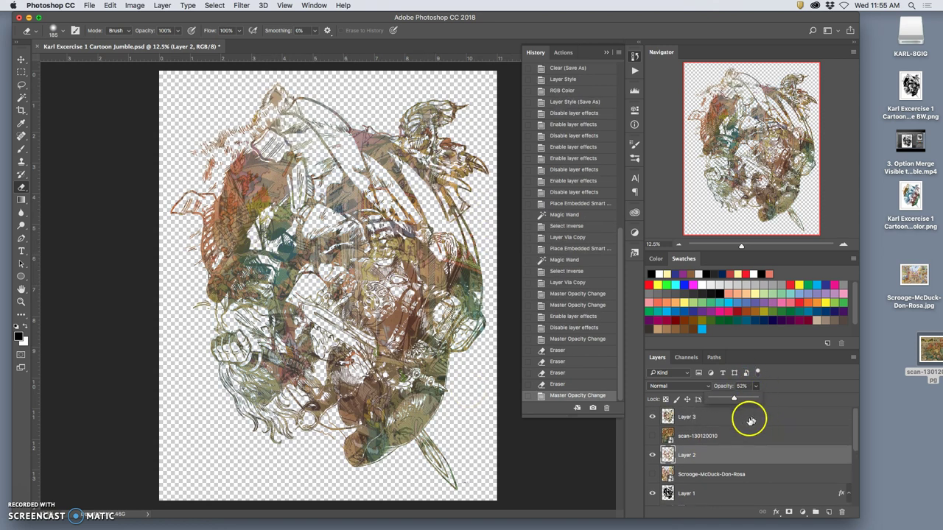
{"action": "left_click", "coordinate": [755, 386]}
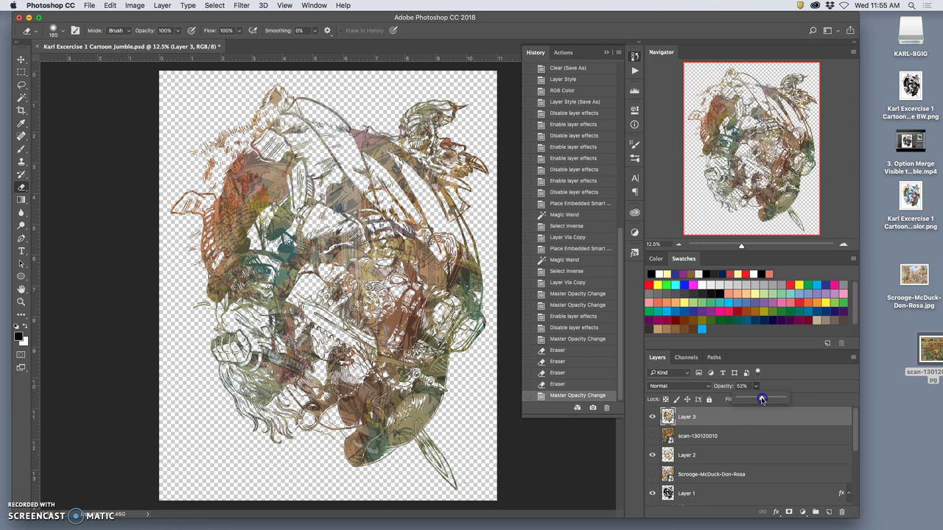
{"action": "left_click_drag", "start_coordinate": [761, 399], "coordinate": [767, 399]}
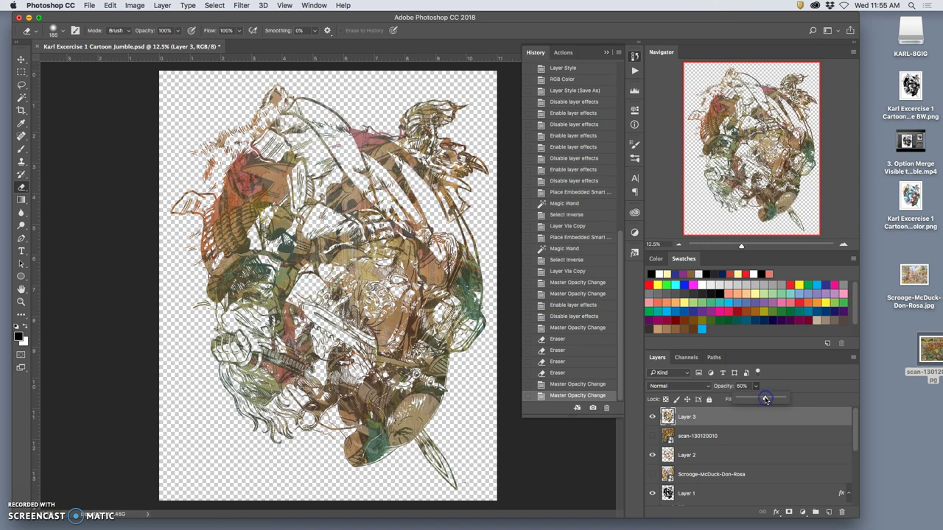
{"action": "left_click", "coordinate": [363, 308]}
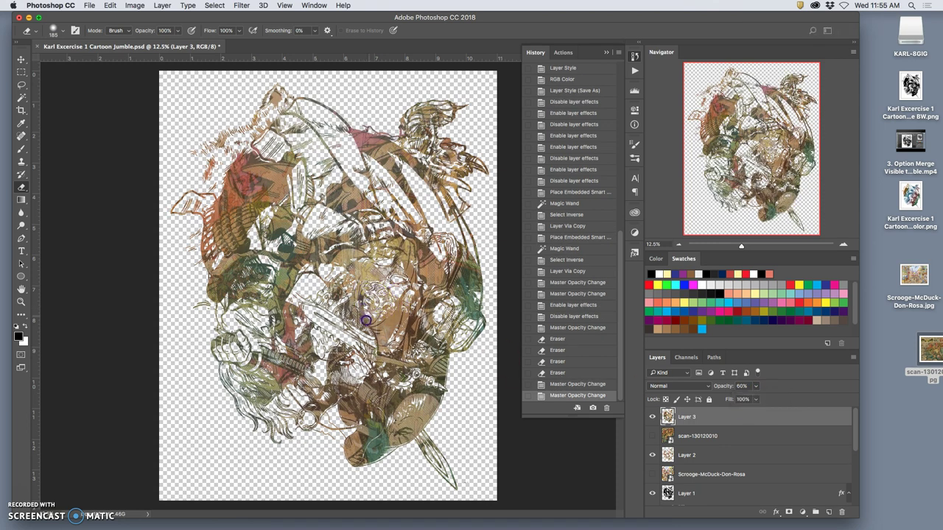
{"action": "mouse_move", "coordinate": [370, 329]}
{"action": "left_mouse_down"}
{"action": "mouse_move", "coordinate": [423, 396]}
{"action": "mouse_move", "coordinate": [439, 460]}
{"action": "left_mouse_up"}
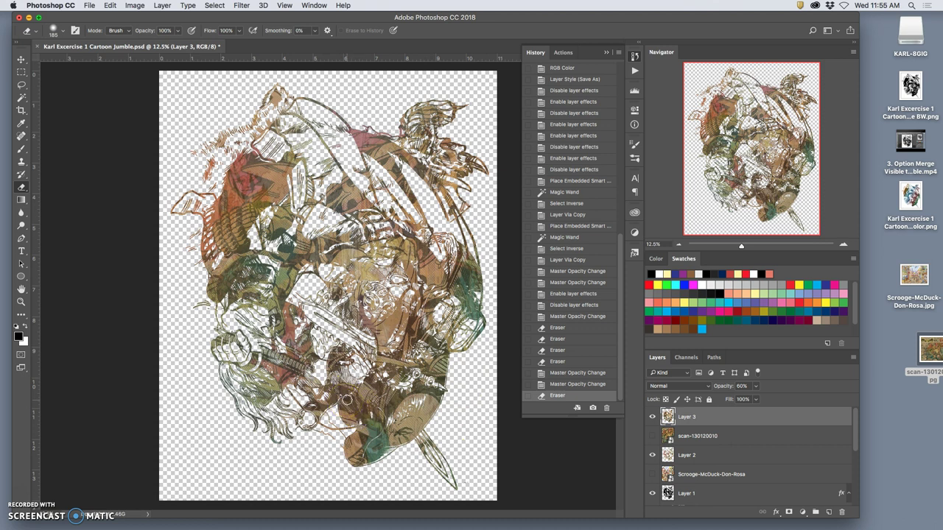
- Stamp all visible layers into a new Layer 4 and hide Layers 3 and 2
{"action": "left_click", "coordinate": [161, 5]}
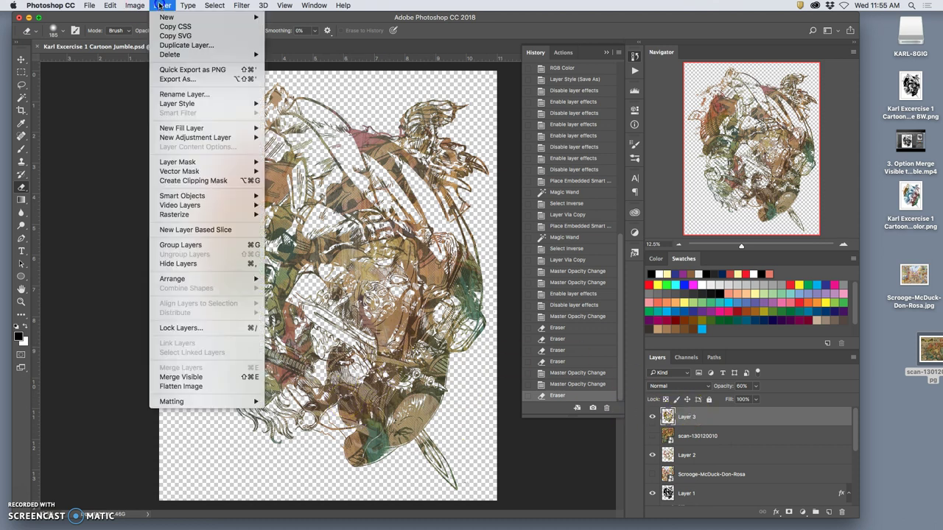
{"action": "left_click", "coordinate": [204, 380], "text": "alt"}
{"action": "left_click", "coordinate": [651, 436]}
{"action": "left_click", "coordinate": [653, 479]}
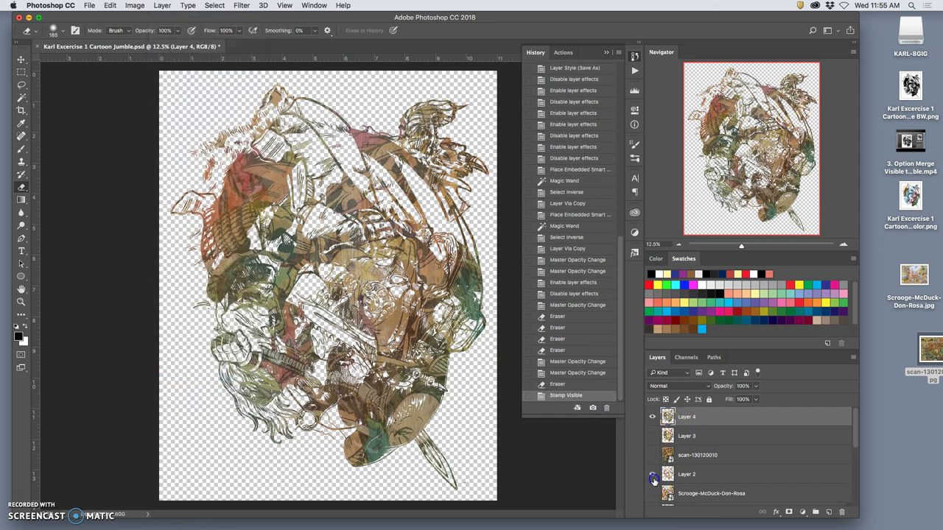
{"action": "scroll", "coordinate": [654, 479], "scroll_direction": "down", "scroll_amount": 5}
{"action": "mouse_move", "coordinate": [657, 475]}
{"action": "left_mouse_down"}
{"action": "mouse_move", "coordinate": [652, 427]}
{"action": "mouse_move", "coordinate": [667, 472]}
{"action": "left_mouse_up"}
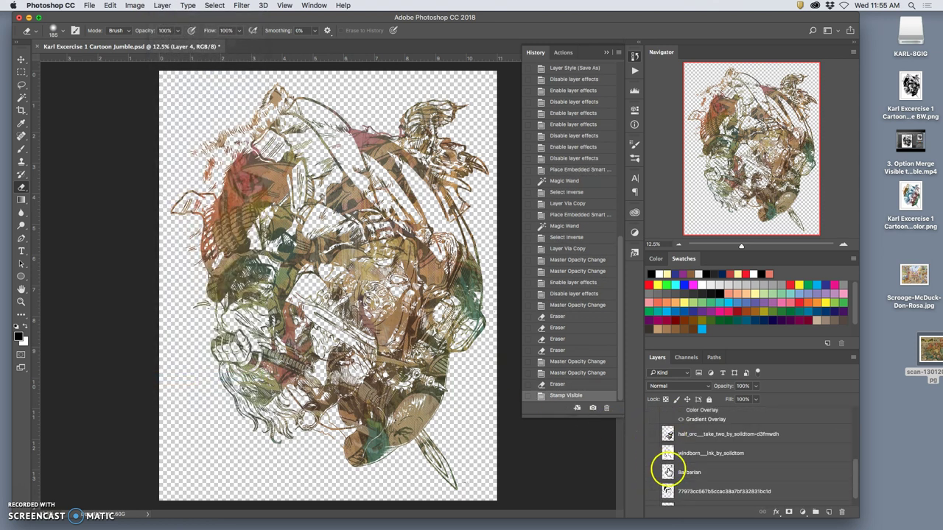
- Look through the Layer menu, then bring up the Image > Adjustments list for Layer 4
{"action": "scroll", "coordinate": [663, 431], "scroll_direction": "up", "scroll_amount": 10}
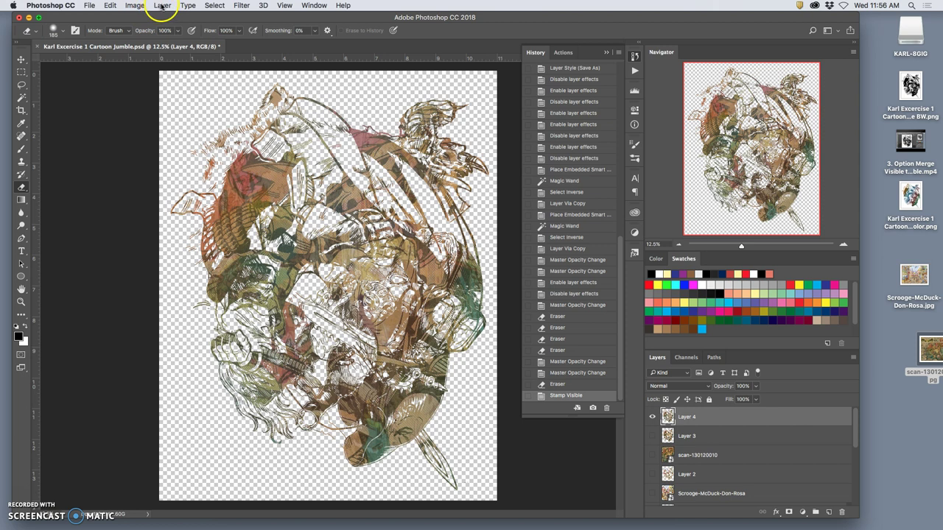
{"action": "left_click", "coordinate": [161, 5]}
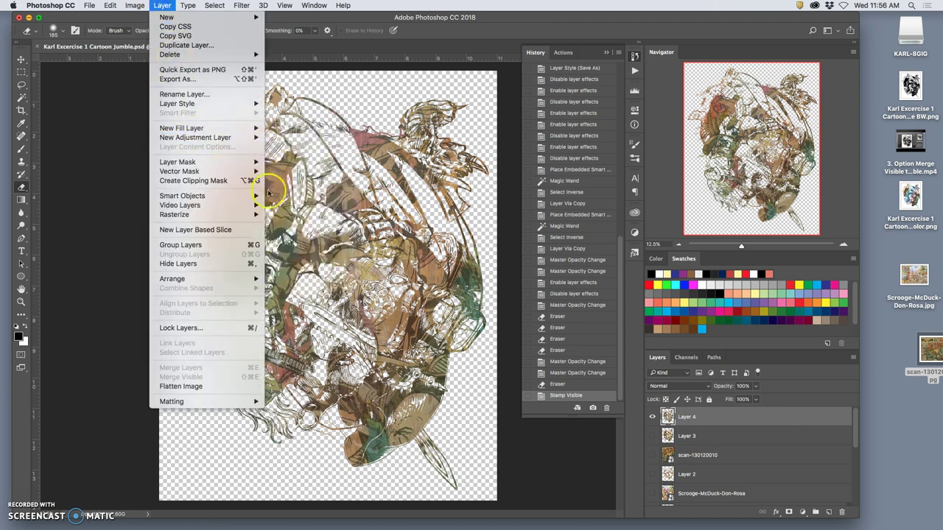
{"action": "mouse_move", "coordinate": [234, 174]}
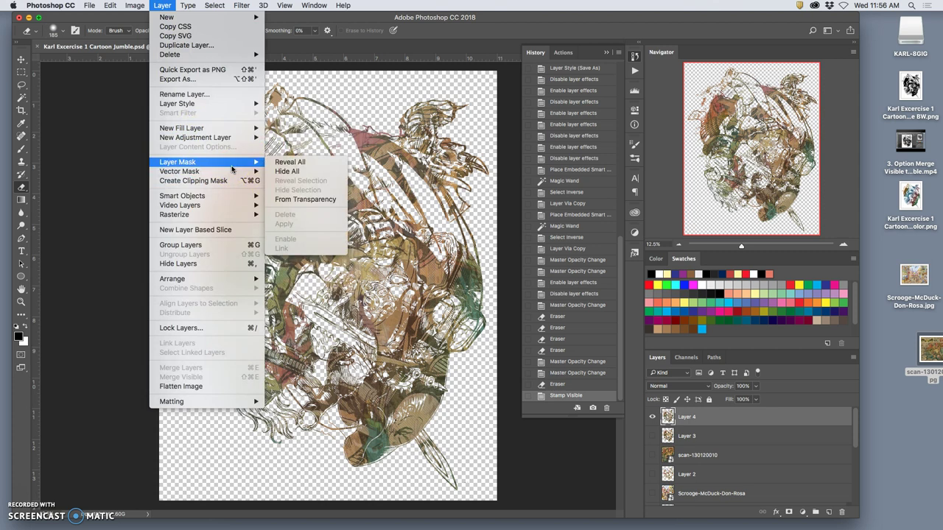
{"action": "mouse_move", "coordinate": [135, 5]}
{"action": "left_click", "coordinate": [150, 34]}
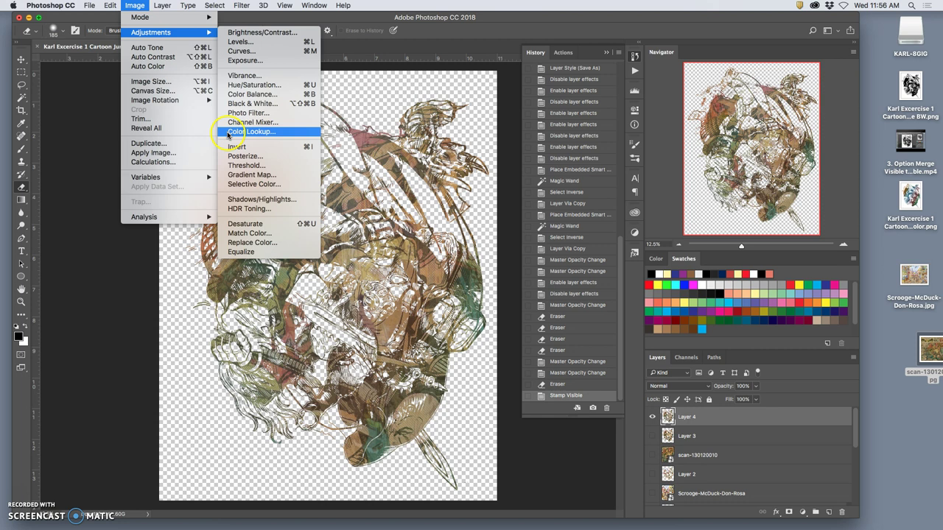
- Apply Hue/Saturation to Layer 4 (Hue -1, Saturation +38, Lightness -4), then undo it
{"action": "left_click", "coordinate": [261, 87]}
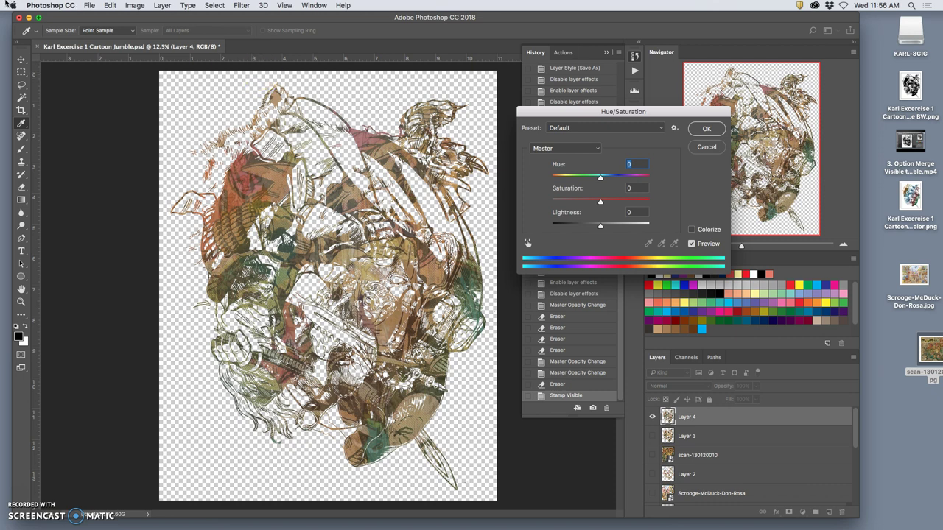
{"action": "left_click_drag", "start_coordinate": [600, 202], "coordinate": [602, 179]}
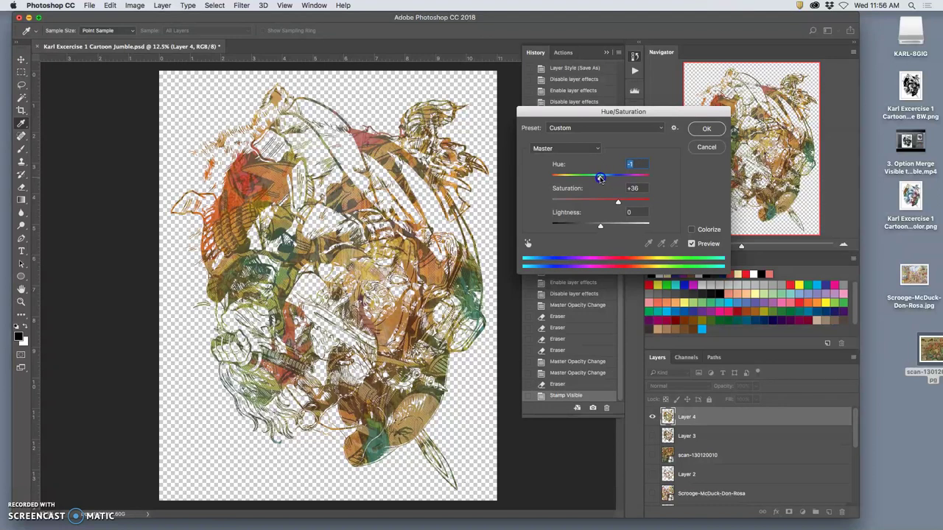
{"action": "left_click_drag", "start_coordinate": [600, 225], "coordinate": [620, 203]}
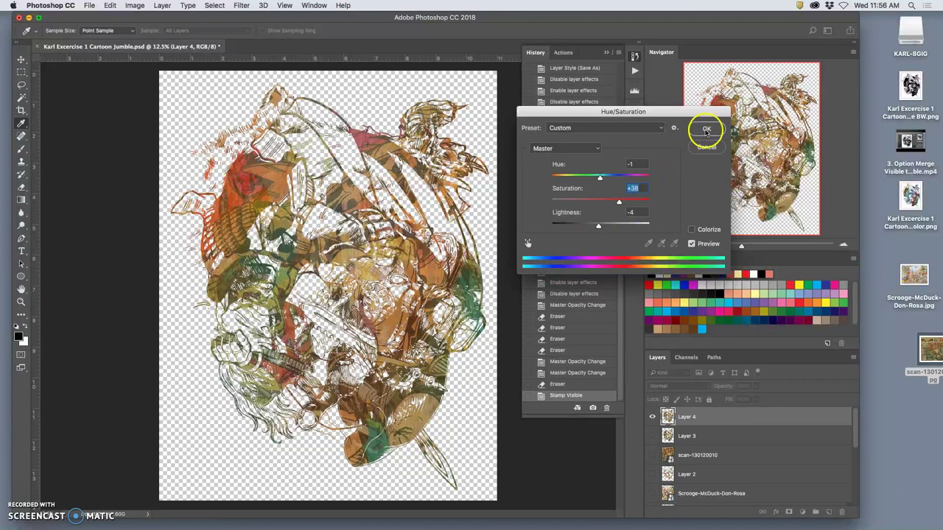
{"action": "key", "text": "Return"}
{"action": "key", "text": "e"}
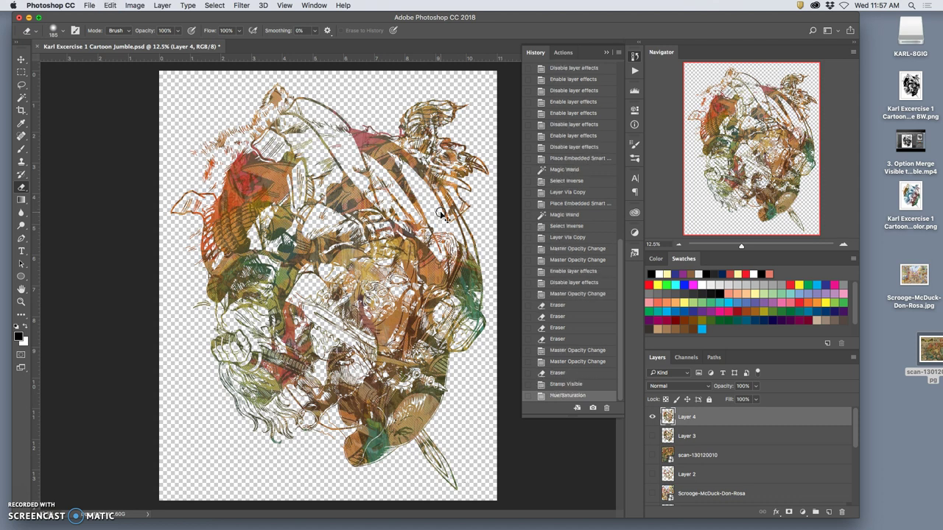
{"action": "key", "text": "super+z"}
{"action": "key", "text": "super+z"}
- Apply Levels to Layer 4 with input values 25, 0.82 and 224
{"action": "left_click", "coordinate": [135, 6]}
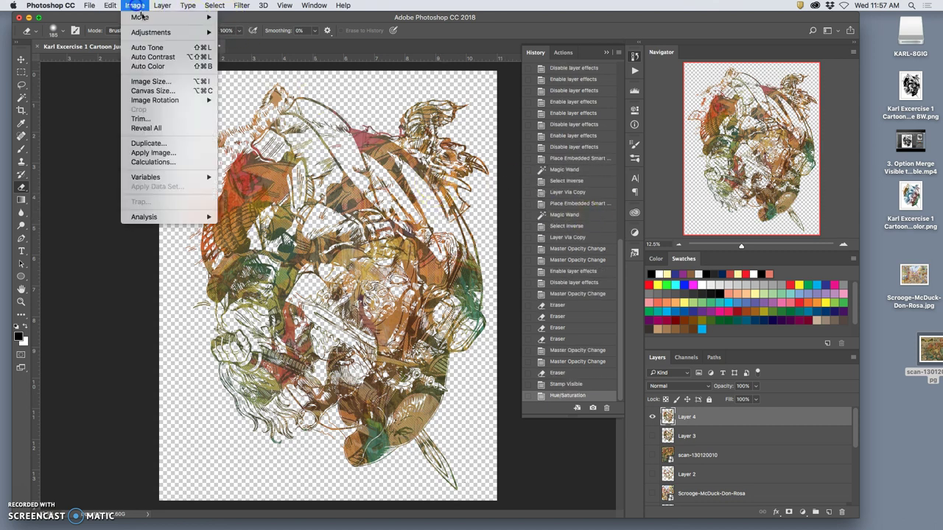
{"action": "mouse_move", "coordinate": [151, 32]}
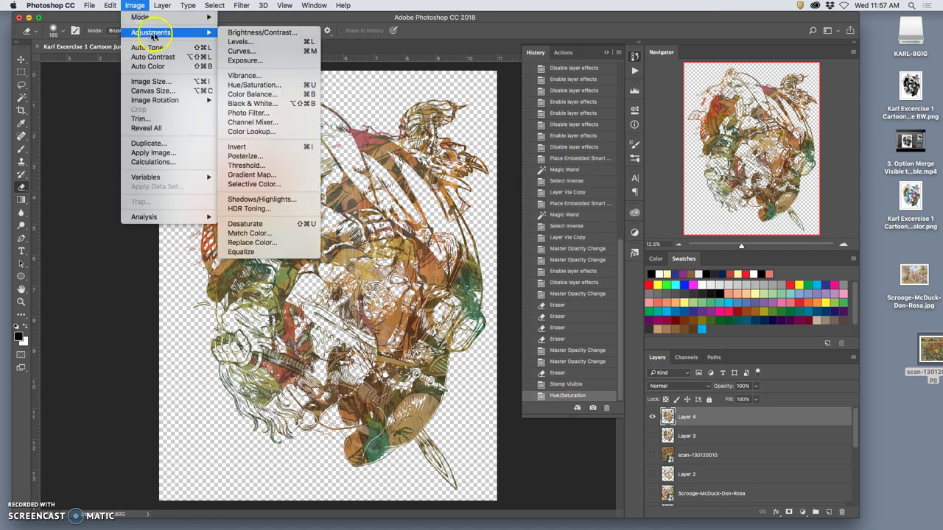
{"action": "left_click", "coordinate": [265, 43]}
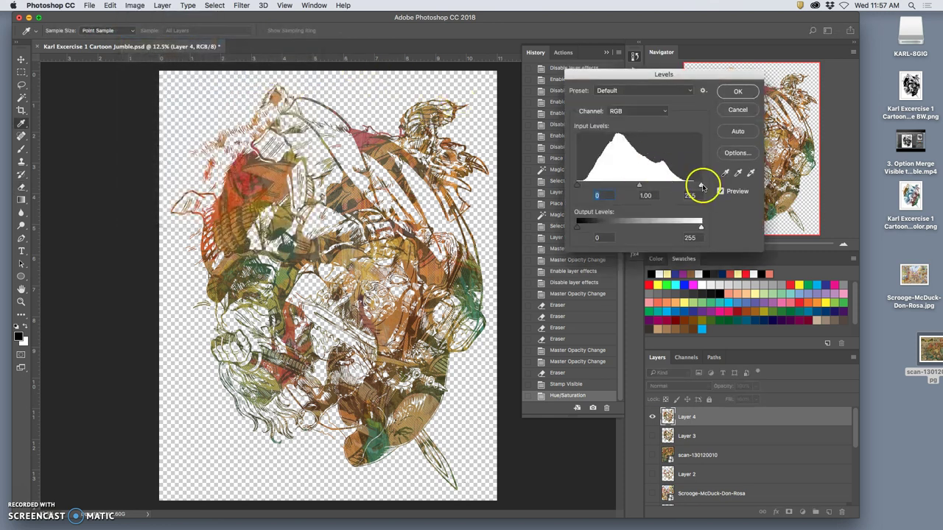
{"action": "left_click_drag", "start_coordinate": [700, 185], "coordinate": [688, 186]}
{"action": "mouse_move", "coordinate": [577, 185]}
{"action": "left_mouse_down"}
{"action": "mouse_move", "coordinate": [651, 186]}
{"action": "mouse_move", "coordinate": [589, 187]}
{"action": "left_mouse_up"}
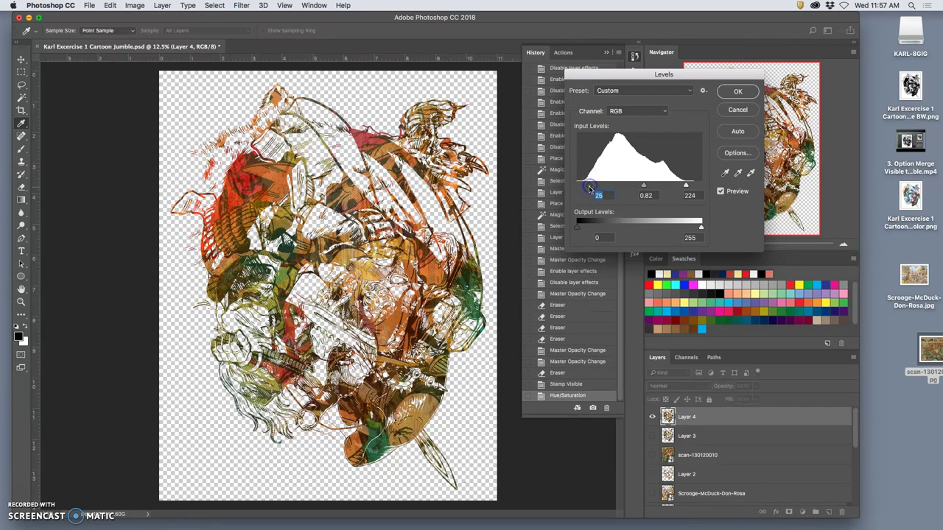
{"action": "left_click", "coordinate": [595, 185]}
{"action": "left_click", "coordinate": [738, 92]}
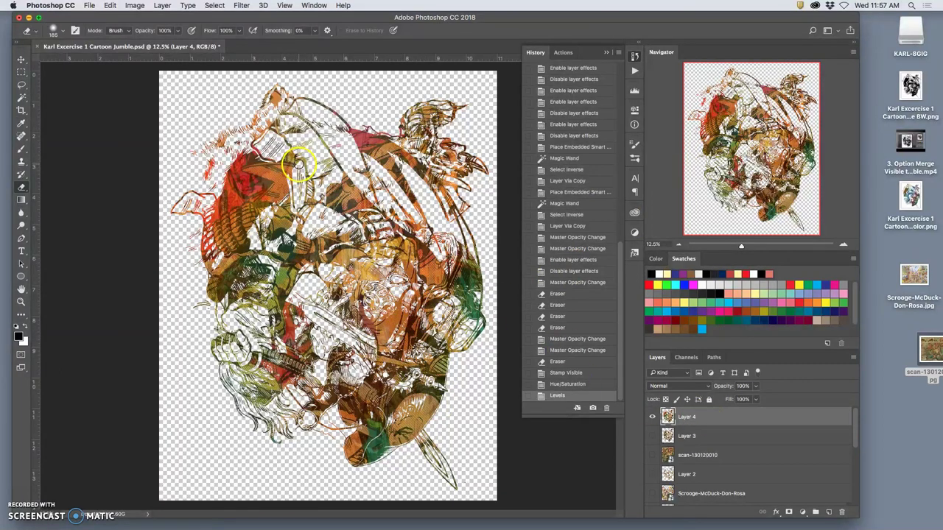
{"action": "left_click", "coordinate": [137, 6]}
{"action": "mouse_move", "coordinate": [184, 34]}
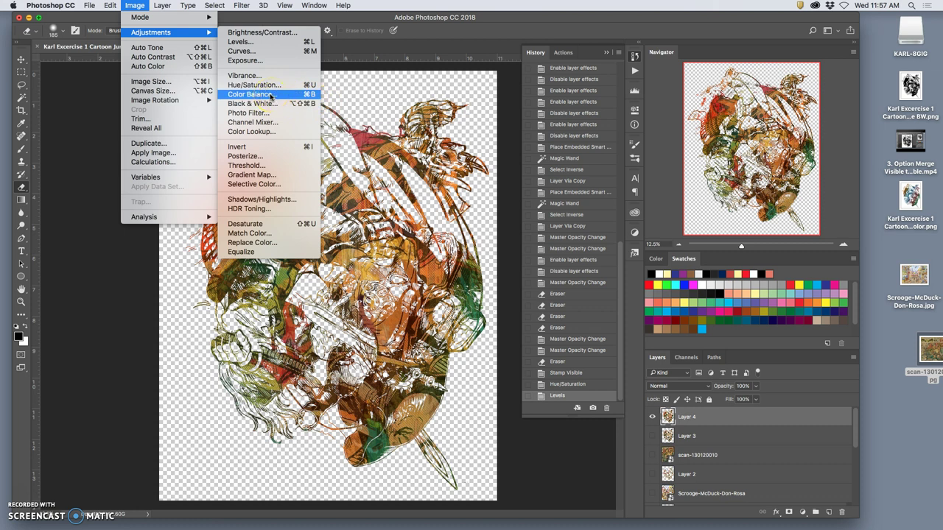
- Apply Color Balance: midtones toward blue, highlights toward green, shadows -15, +14, +14
{"action": "left_click", "coordinate": [271, 95]}
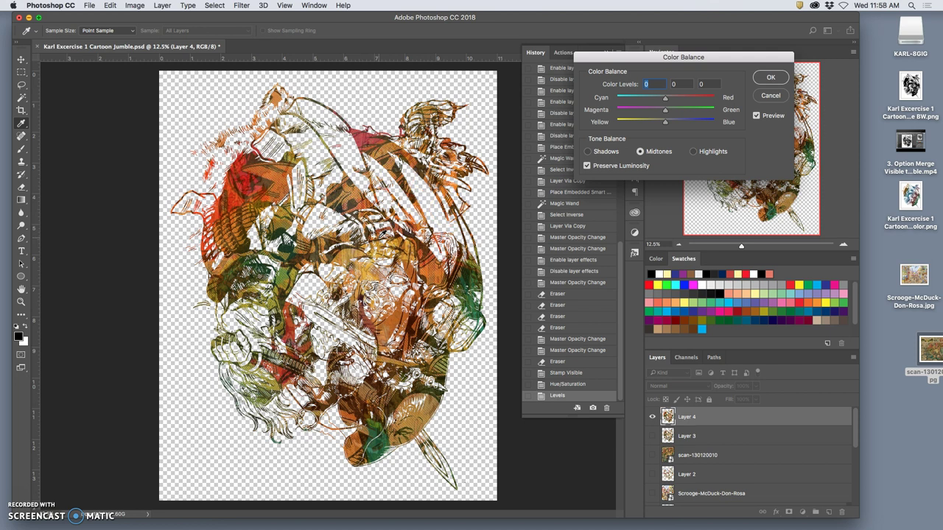
{"action": "left_click_drag", "start_coordinate": [665, 123], "coordinate": [646, 101]}
{"action": "left_click", "coordinate": [692, 151]}
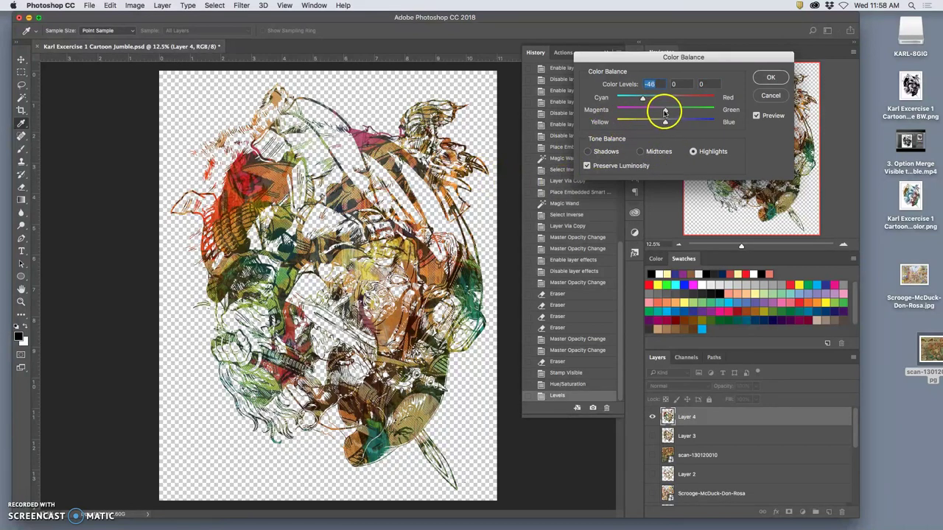
{"action": "mouse_move", "coordinate": [665, 109]}
{"action": "left_mouse_down"}
{"action": "mouse_move", "coordinate": [678, 111]}
{"action": "mouse_move", "coordinate": [627, 109]}
{"action": "mouse_move", "coordinate": [646, 109]}
{"action": "mouse_move", "coordinate": [647, 118]}
{"action": "mouse_move", "coordinate": [670, 101]}
{"action": "mouse_move", "coordinate": [659, 102]}
{"action": "left_mouse_up"}
{"action": "left_click", "coordinate": [588, 151]}
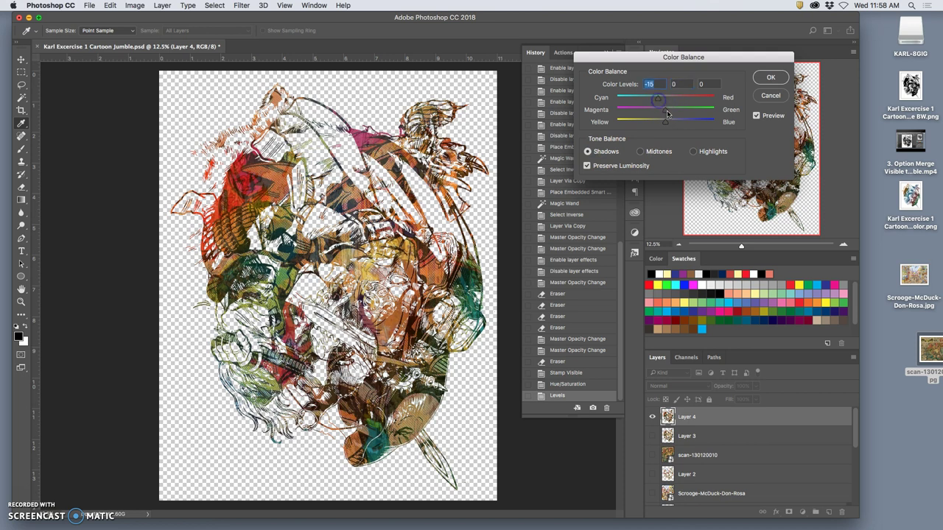
{"action": "left_click", "coordinate": [671, 112]}
{"action": "left_click_drag", "start_coordinate": [666, 122], "coordinate": [672, 123]}
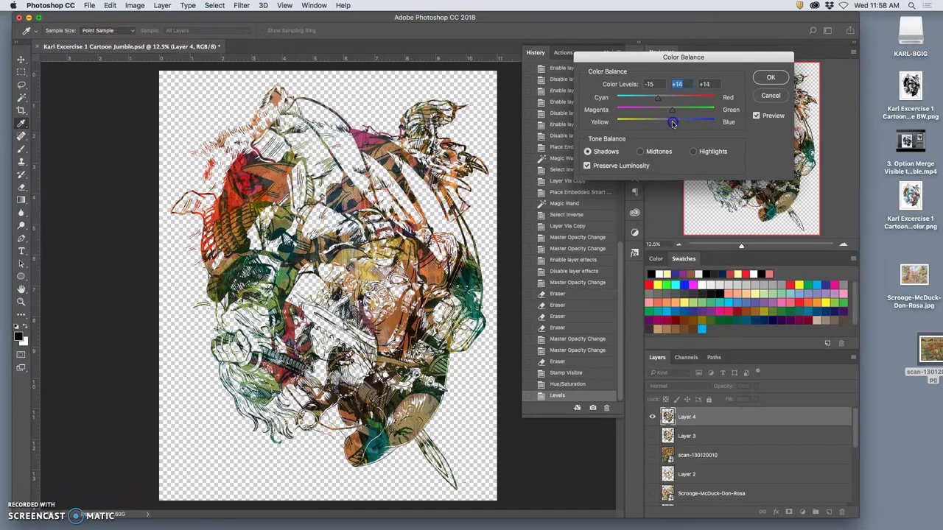
{"action": "left_click", "coordinate": [772, 78]}
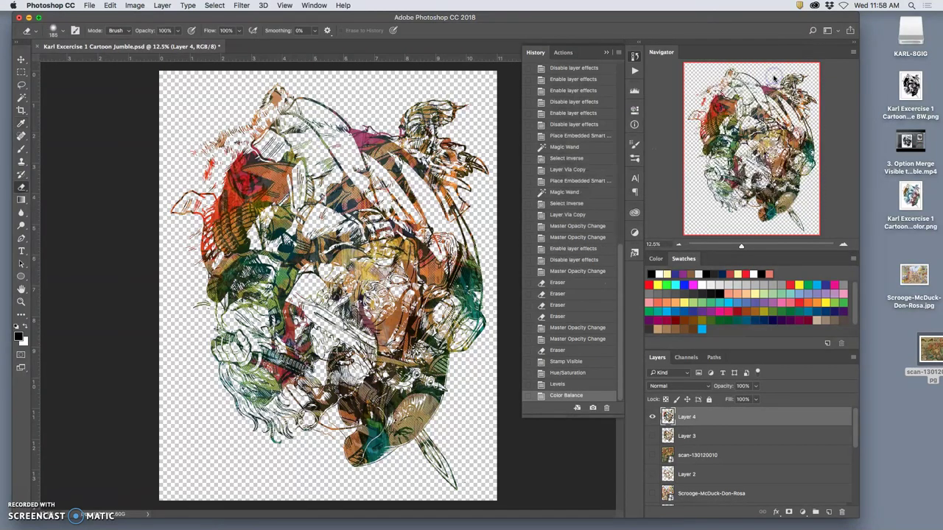
- Compare earlier History states, then return to the colour-balanced collage
{"action": "left_click", "coordinate": [566, 363]}
{"action": "left_click", "coordinate": [568, 331]}
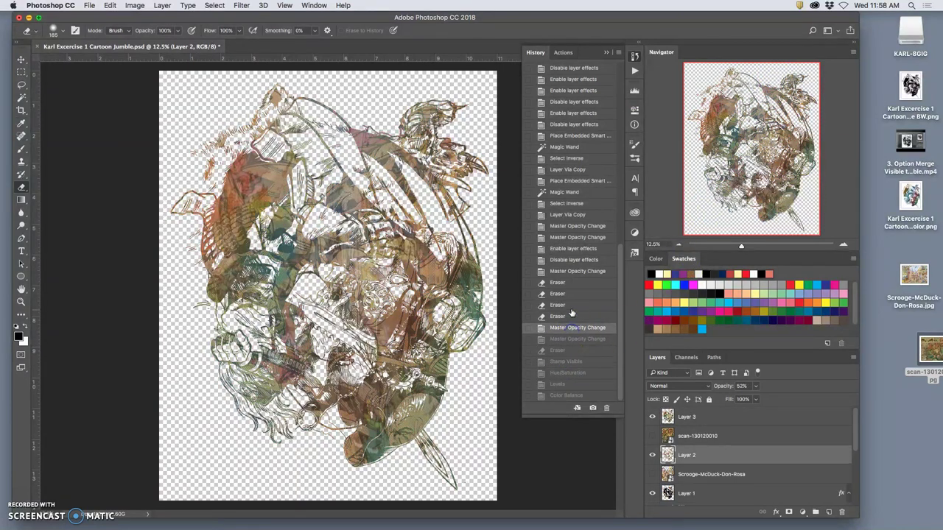
{"action": "left_click", "coordinate": [564, 384]}
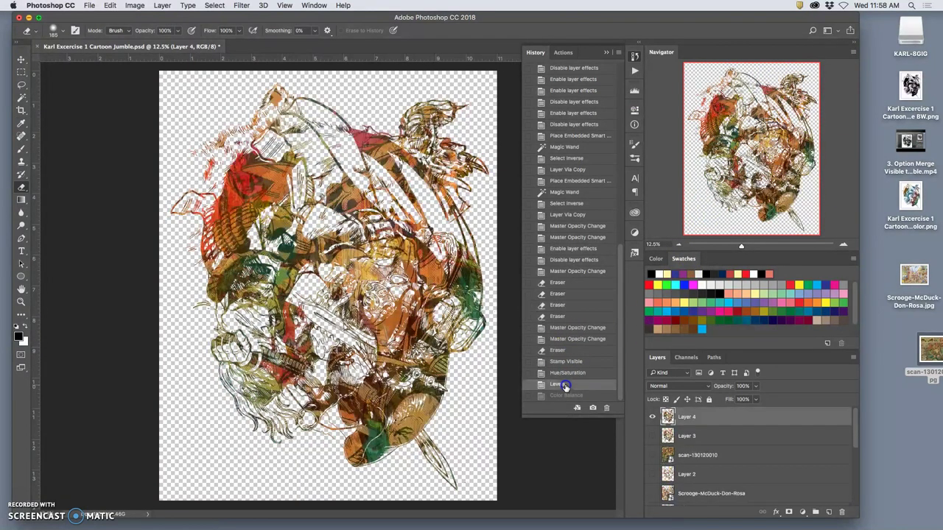
{"action": "left_click", "coordinate": [563, 395]}
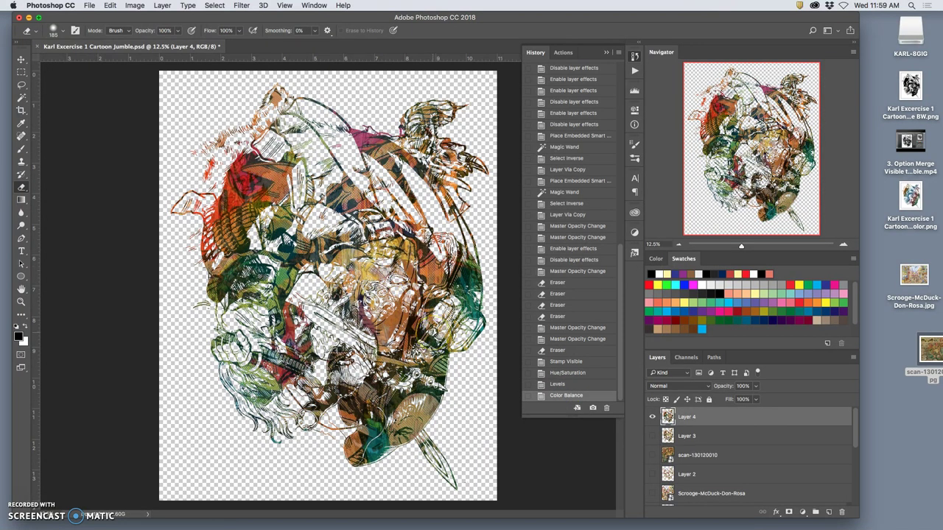
- Apply Auto Tone to the collage and compare it with and without the correction
{"action": "left_click", "coordinate": [135, 6]}
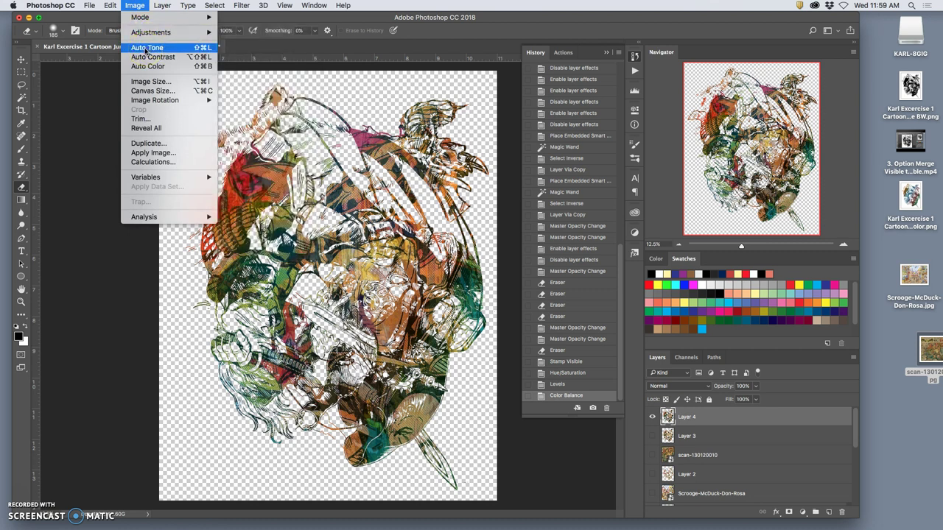
{"action": "left_click", "coordinate": [148, 59]}
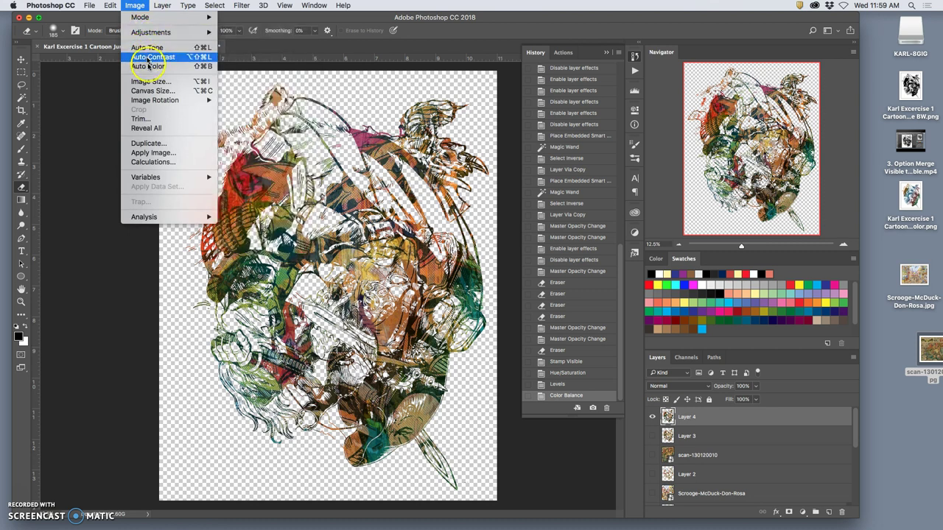
{"action": "left_click", "coordinate": [147, 47]}
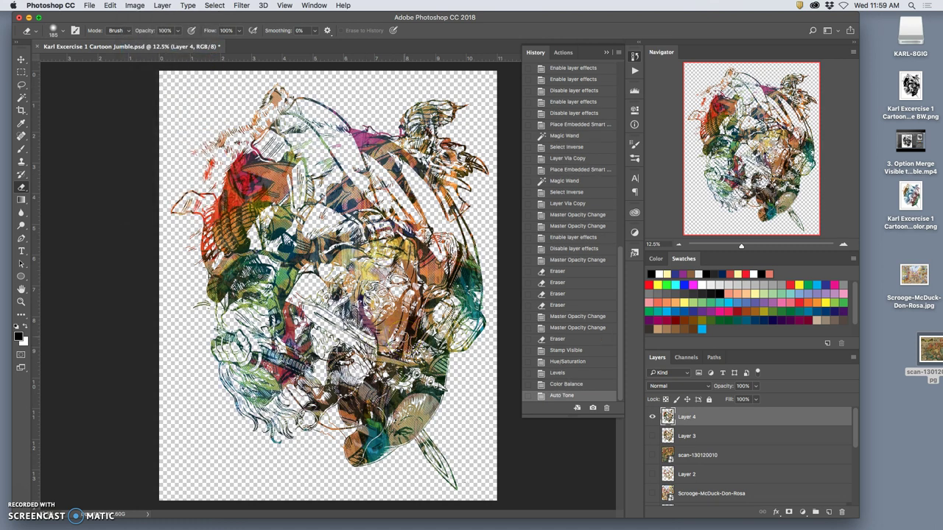
{"action": "key", "text": "super+plus"}
{"action": "key", "text": "super+plus"}
{"action": "key", "text": "super+plus"}
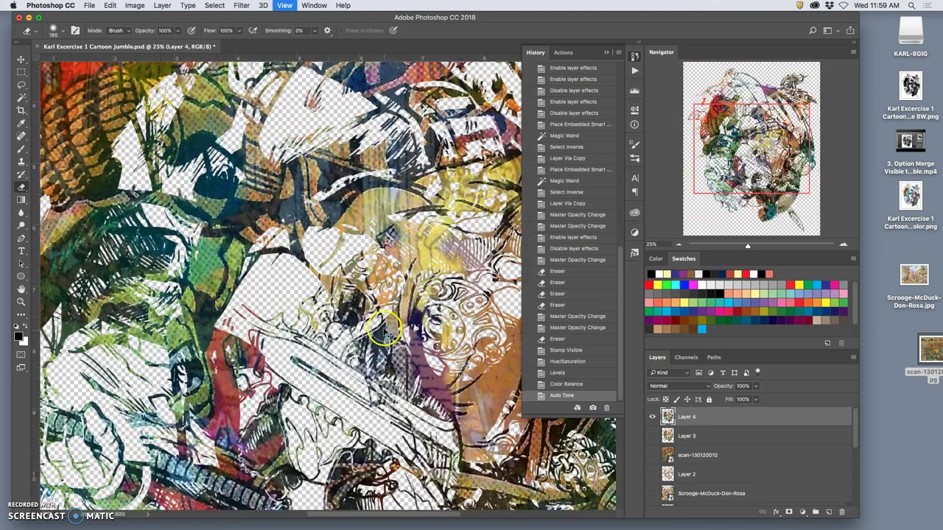
{"action": "key", "text": "super+minus"}
{"action": "key", "text": "super+minus"}
{"action": "key", "text": "super+minus"}
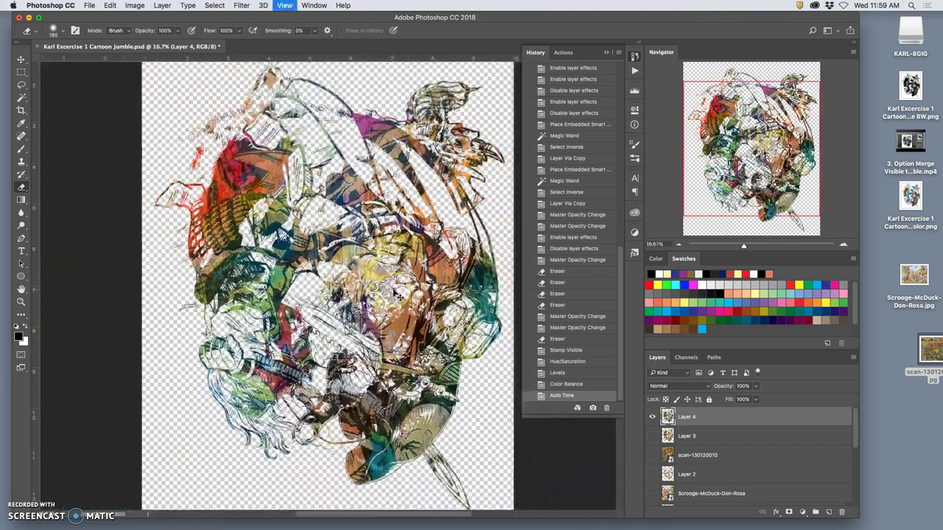
{"action": "key", "text": "super+z"}
{"action": "key", "text": "super+z"}
{"action": "key", "text": "super+z"}
{"action": "key", "text": "super+z"}
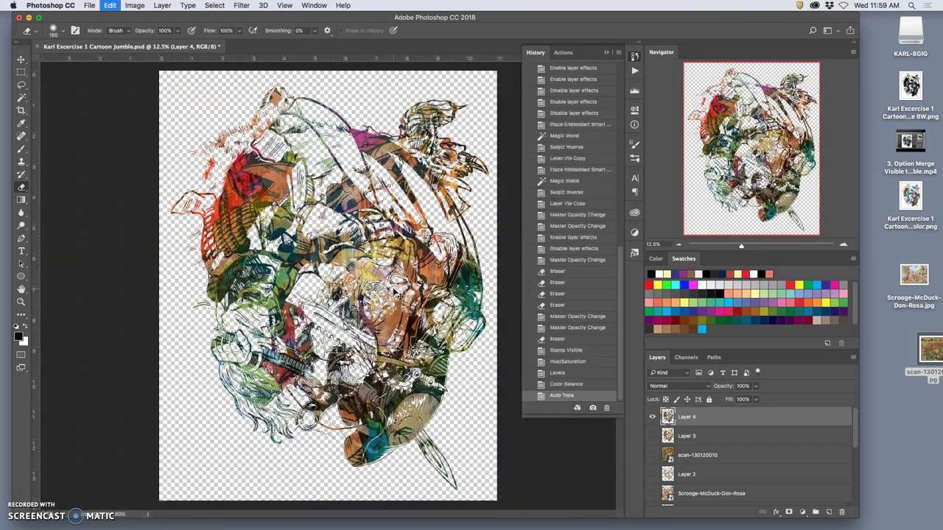
{"action": "key", "text": "super+z"}
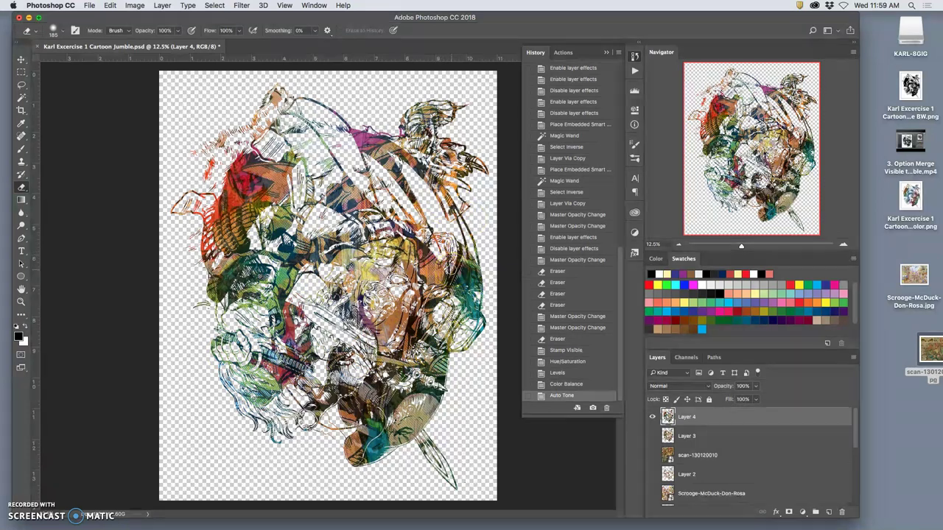
- Save a copy as 'Cartoon Jumble textured' PNG on the Desktop, accepting the PNG options
{"action": "left_click", "coordinate": [89, 6]}
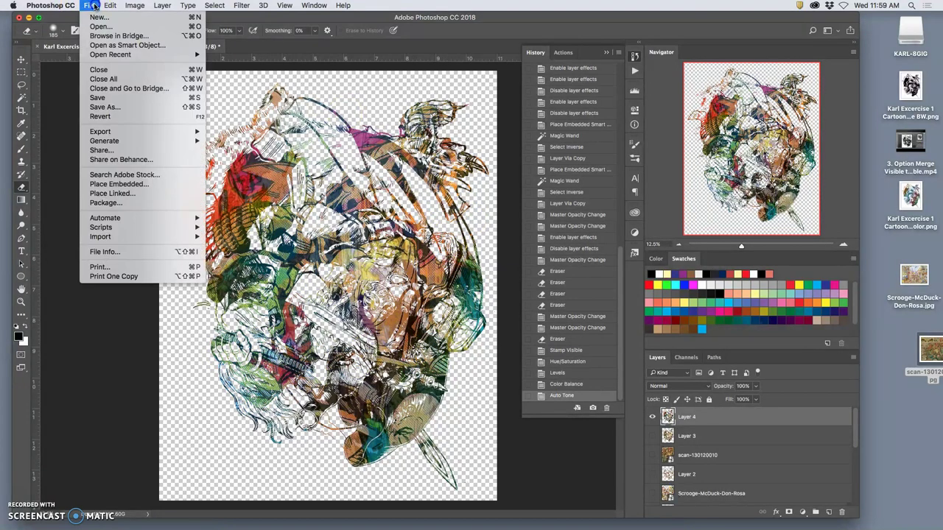
{"action": "left_click", "coordinate": [110, 107]}
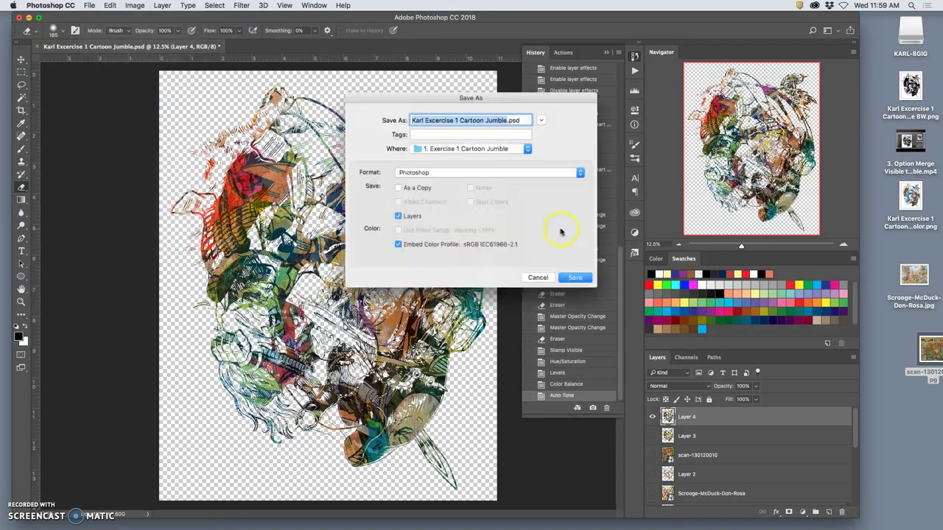
{"action": "left_click", "coordinate": [508, 121]}
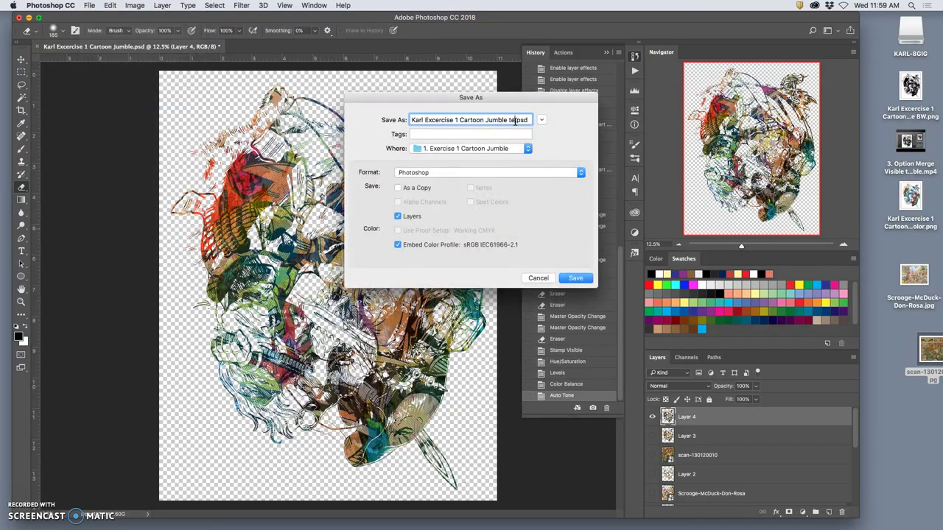
{"action": "type", "text": "textured"}
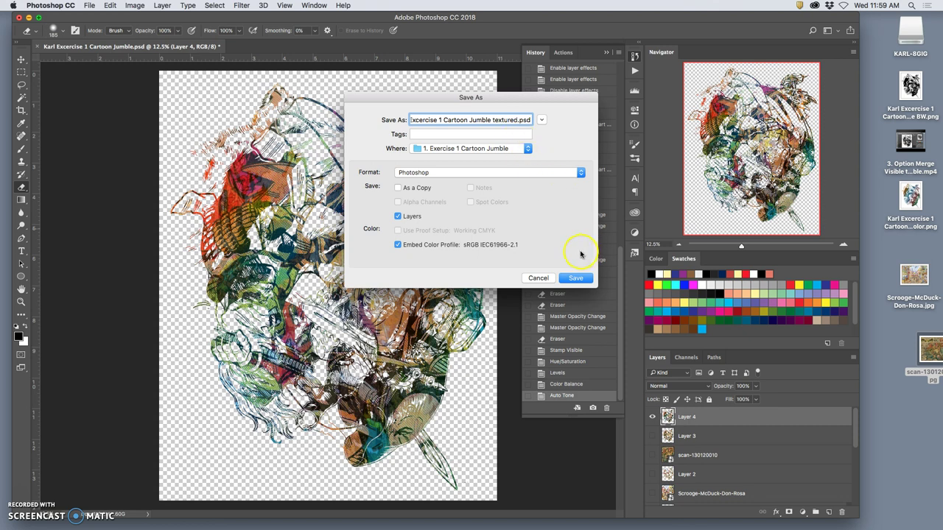
{"action": "key", "text": "super+d"}
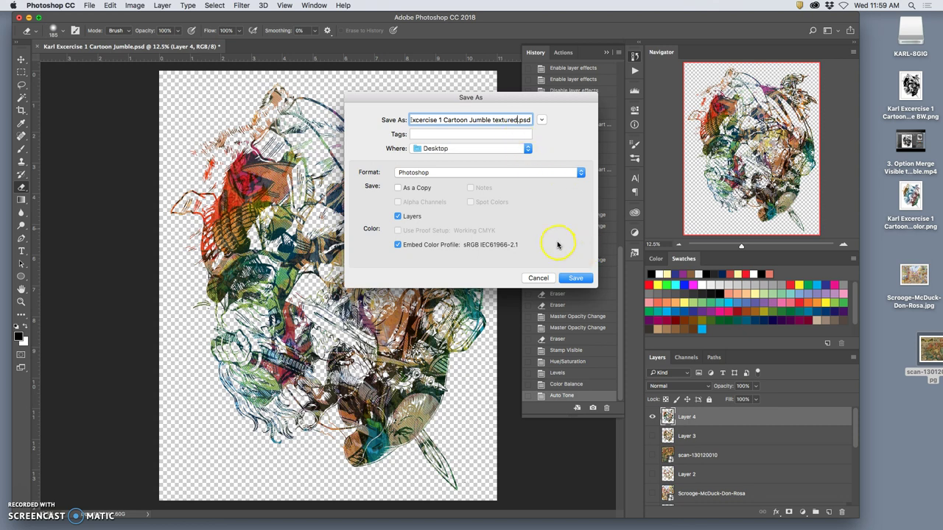
{"action": "left_click", "coordinate": [468, 172]}
{"action": "left_click", "coordinate": [503, 298]}
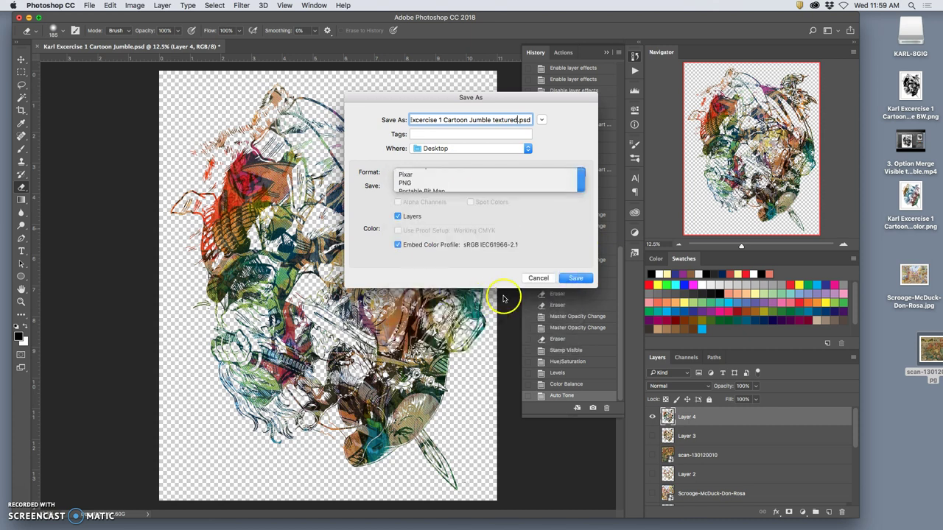
{"action": "left_click", "coordinate": [573, 277]}
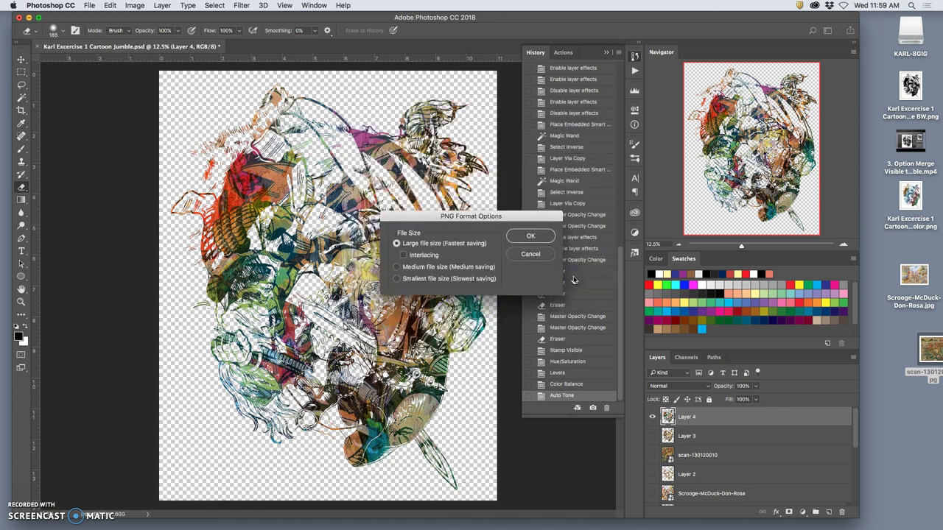
{"action": "left_click", "coordinate": [530, 235]}
{"action": "mouse_move", "coordinate": [492, 519]}
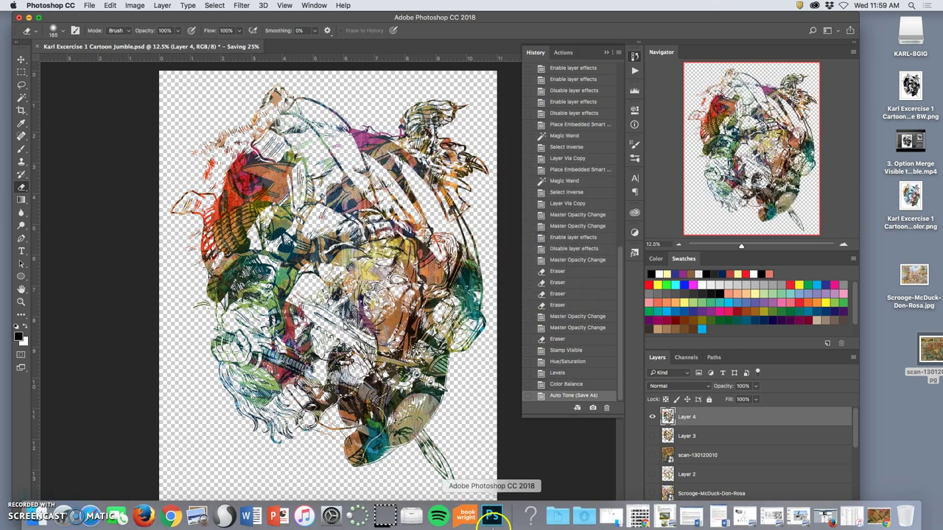
- In Chrome's Photobucket album, open the black-and-white jumble photo in a new tab
{"action": "left_click", "coordinate": [175, 514]}
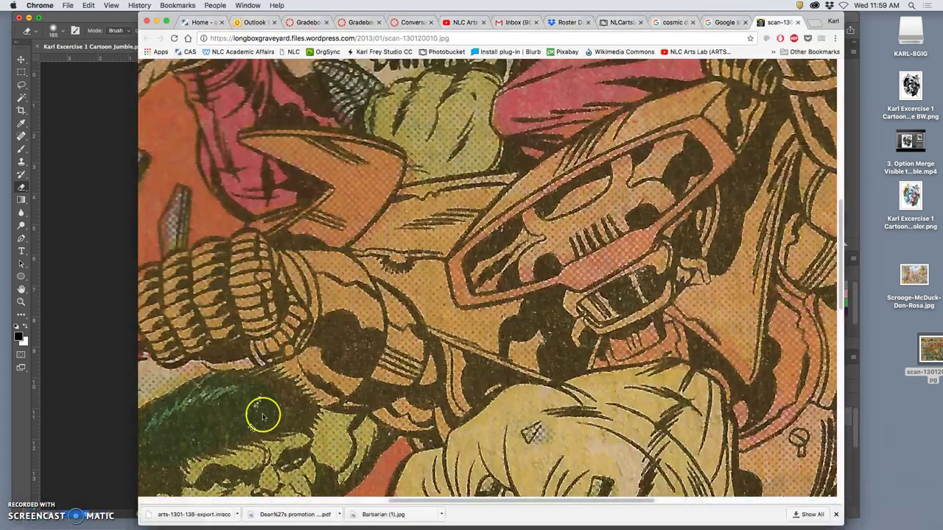
{"action": "left_click", "coordinate": [622, 22]}
{"action": "scroll", "coordinate": [623, 374], "scroll_direction": "down", "scroll_amount": 3}
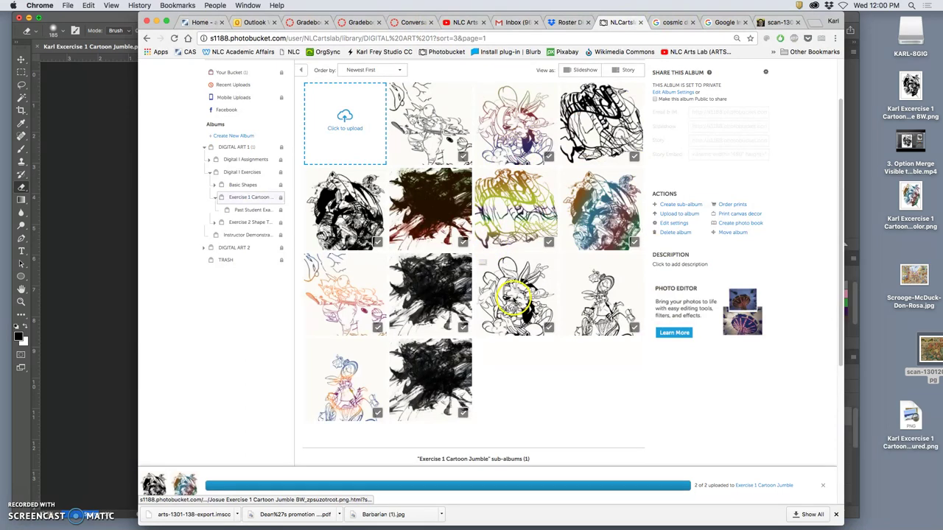
{"action": "left_click", "coordinate": [353, 216]}
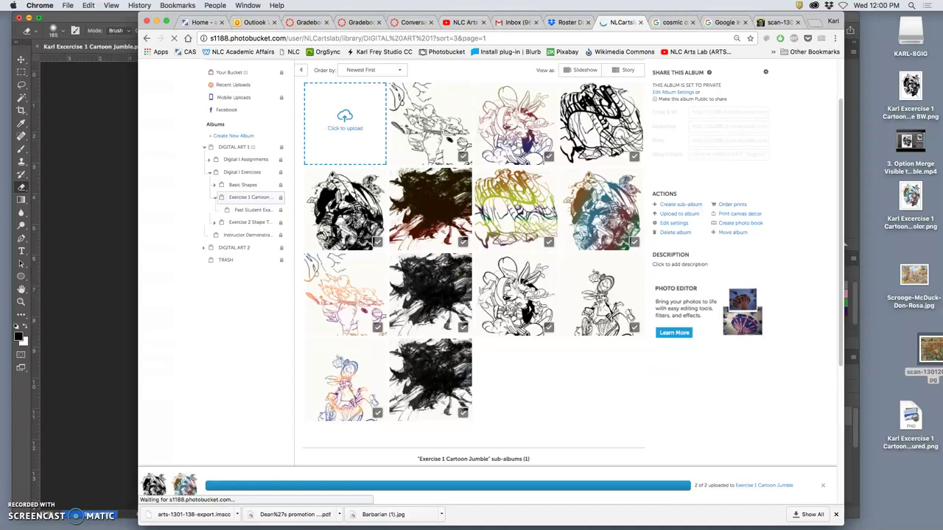
{"action": "left_click", "coordinate": [355, 218]}
{"action": "right_click", "coordinate": [360, 218]}
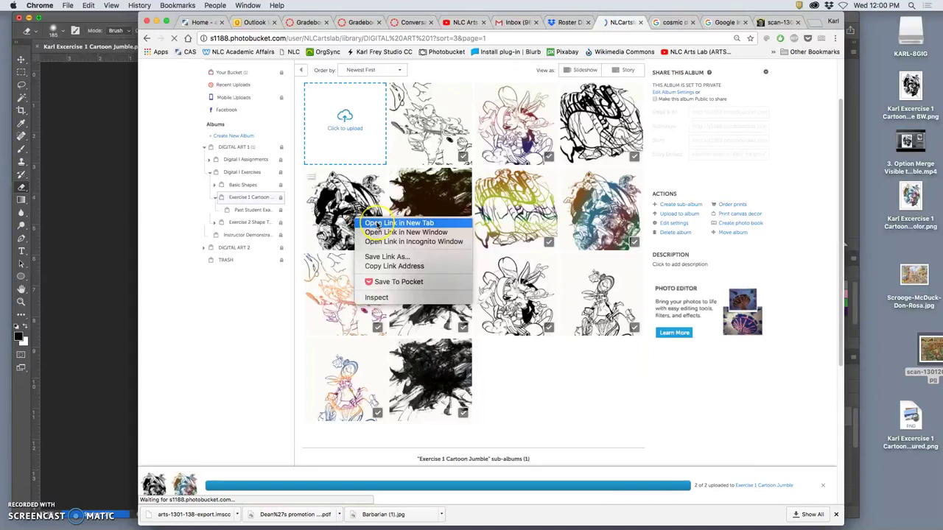
{"action": "left_click", "coordinate": [376, 223]}
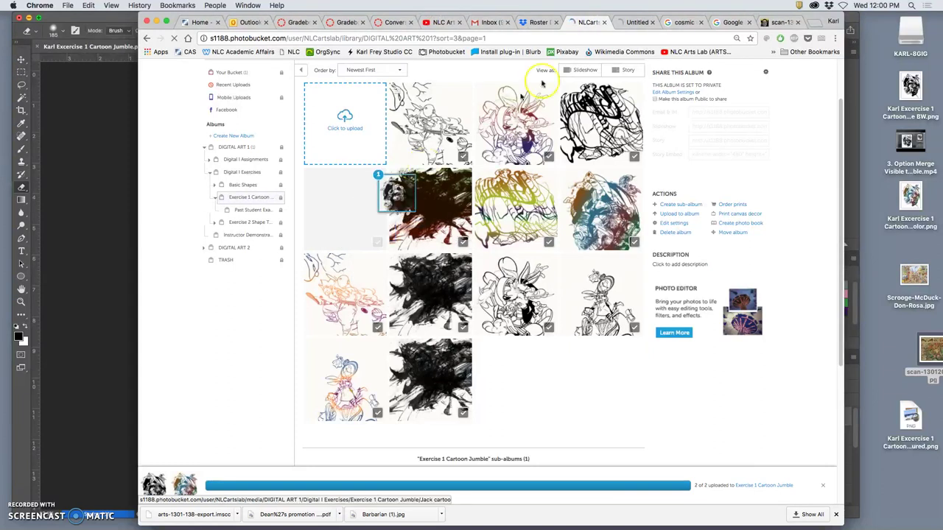
{"action": "left_click", "coordinate": [635, 22]}
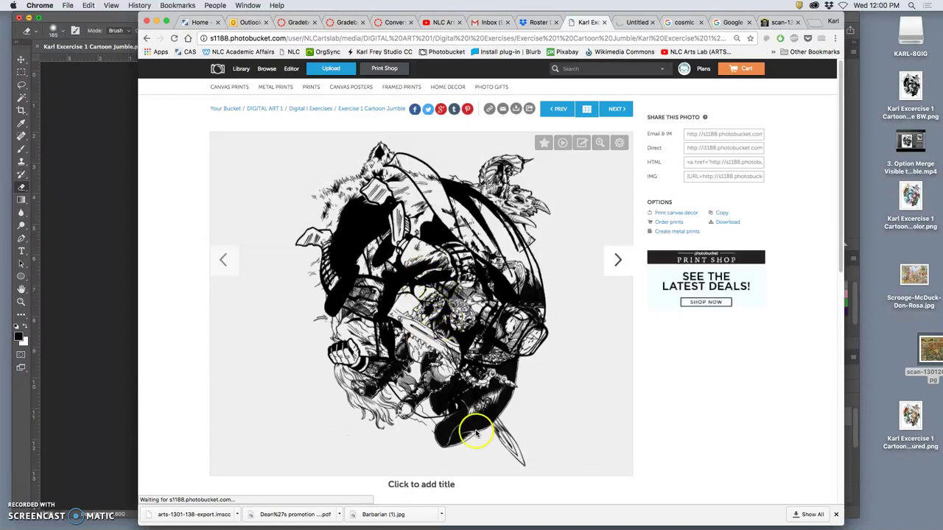
- Dismiss the promo popup and start typing the title, 'SP' so far, into the photo's title box
{"action": "left_click", "coordinate": [422, 484]}
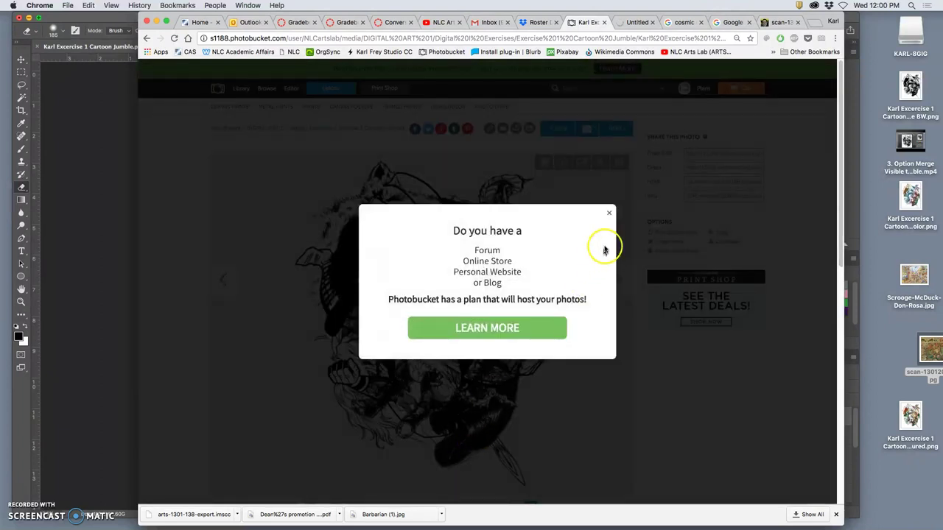
{"action": "left_click", "coordinate": [609, 215]}
{"action": "scroll", "coordinate": [491, 435], "scroll_direction": "down", "scroll_amount": 3}
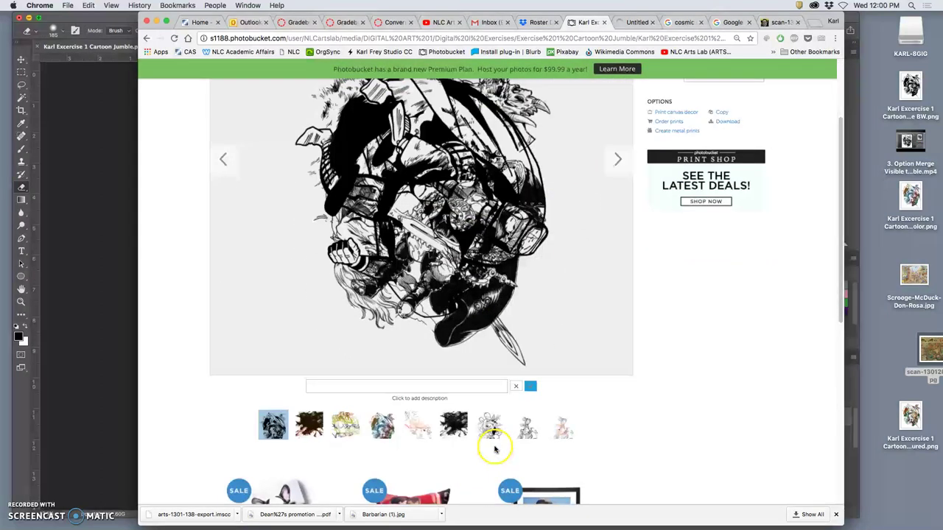
{"action": "left_click", "coordinate": [431, 388]}
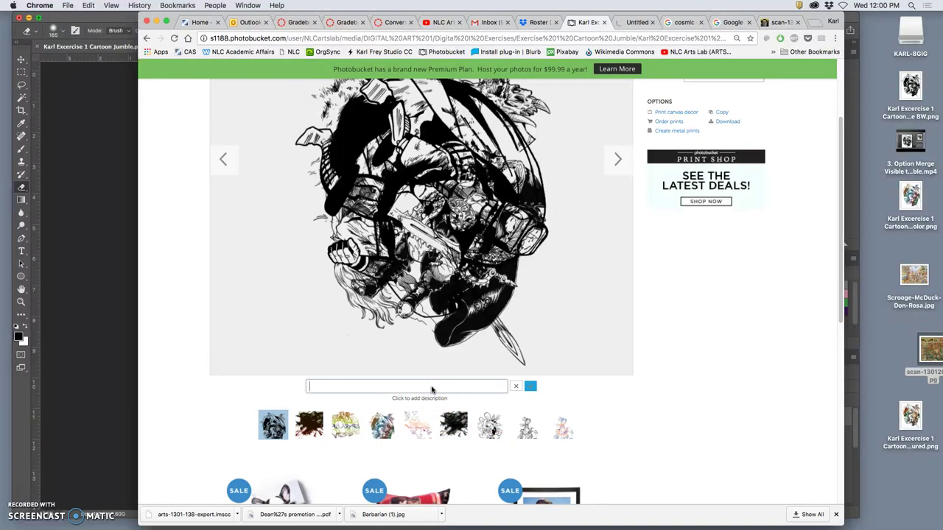
{"action": "type", "text": "SP"}
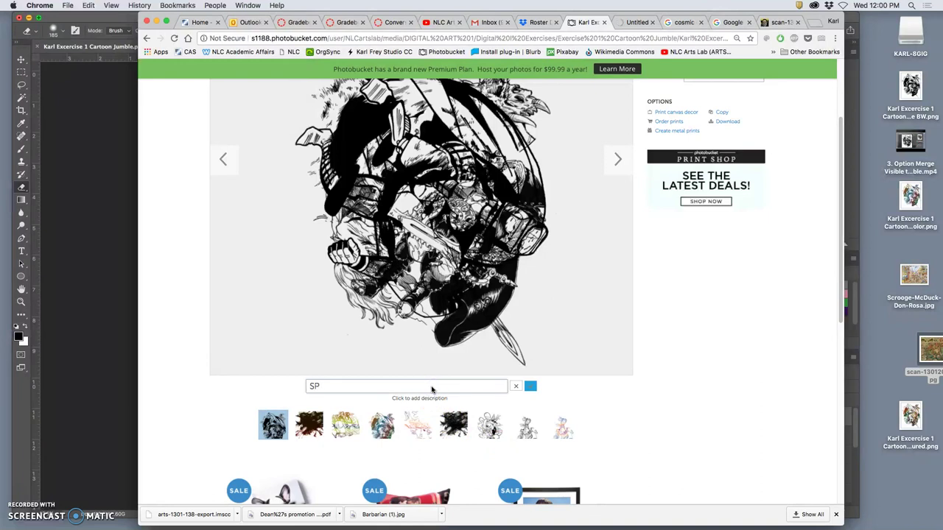